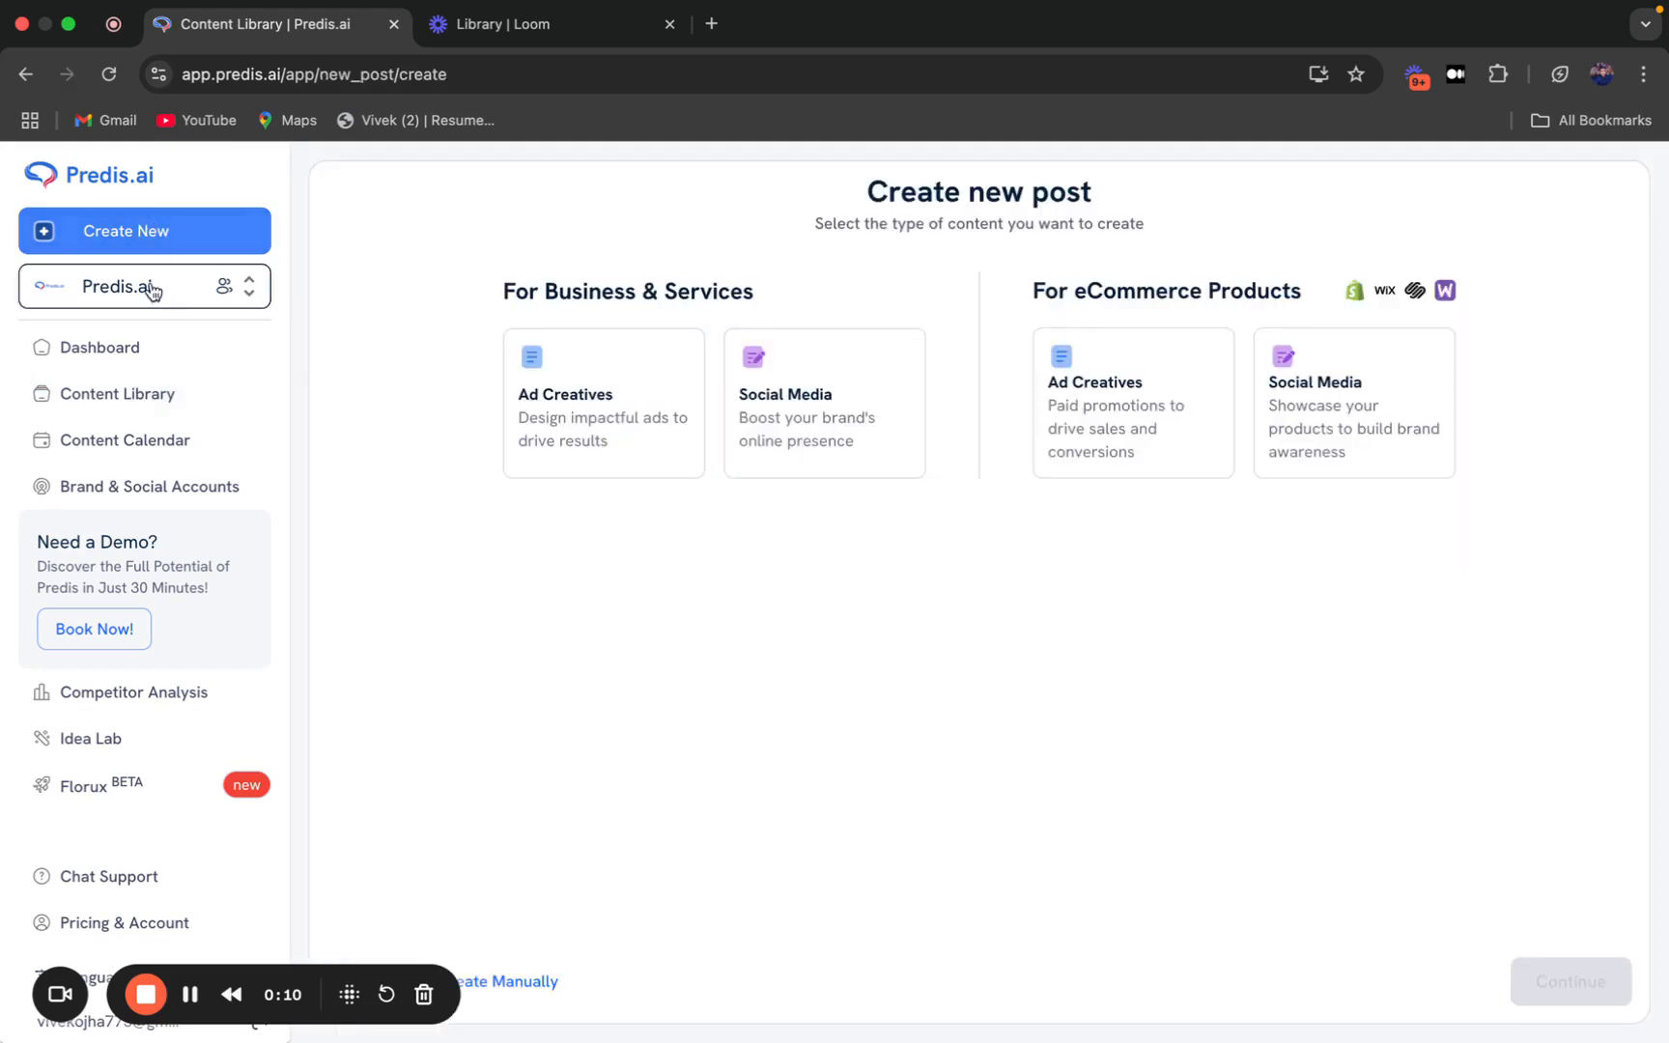
Set up a business social media post as a single image on the square 1080 x 1080 canvas.
{"action": "left_click", "coordinate": [835, 422]}
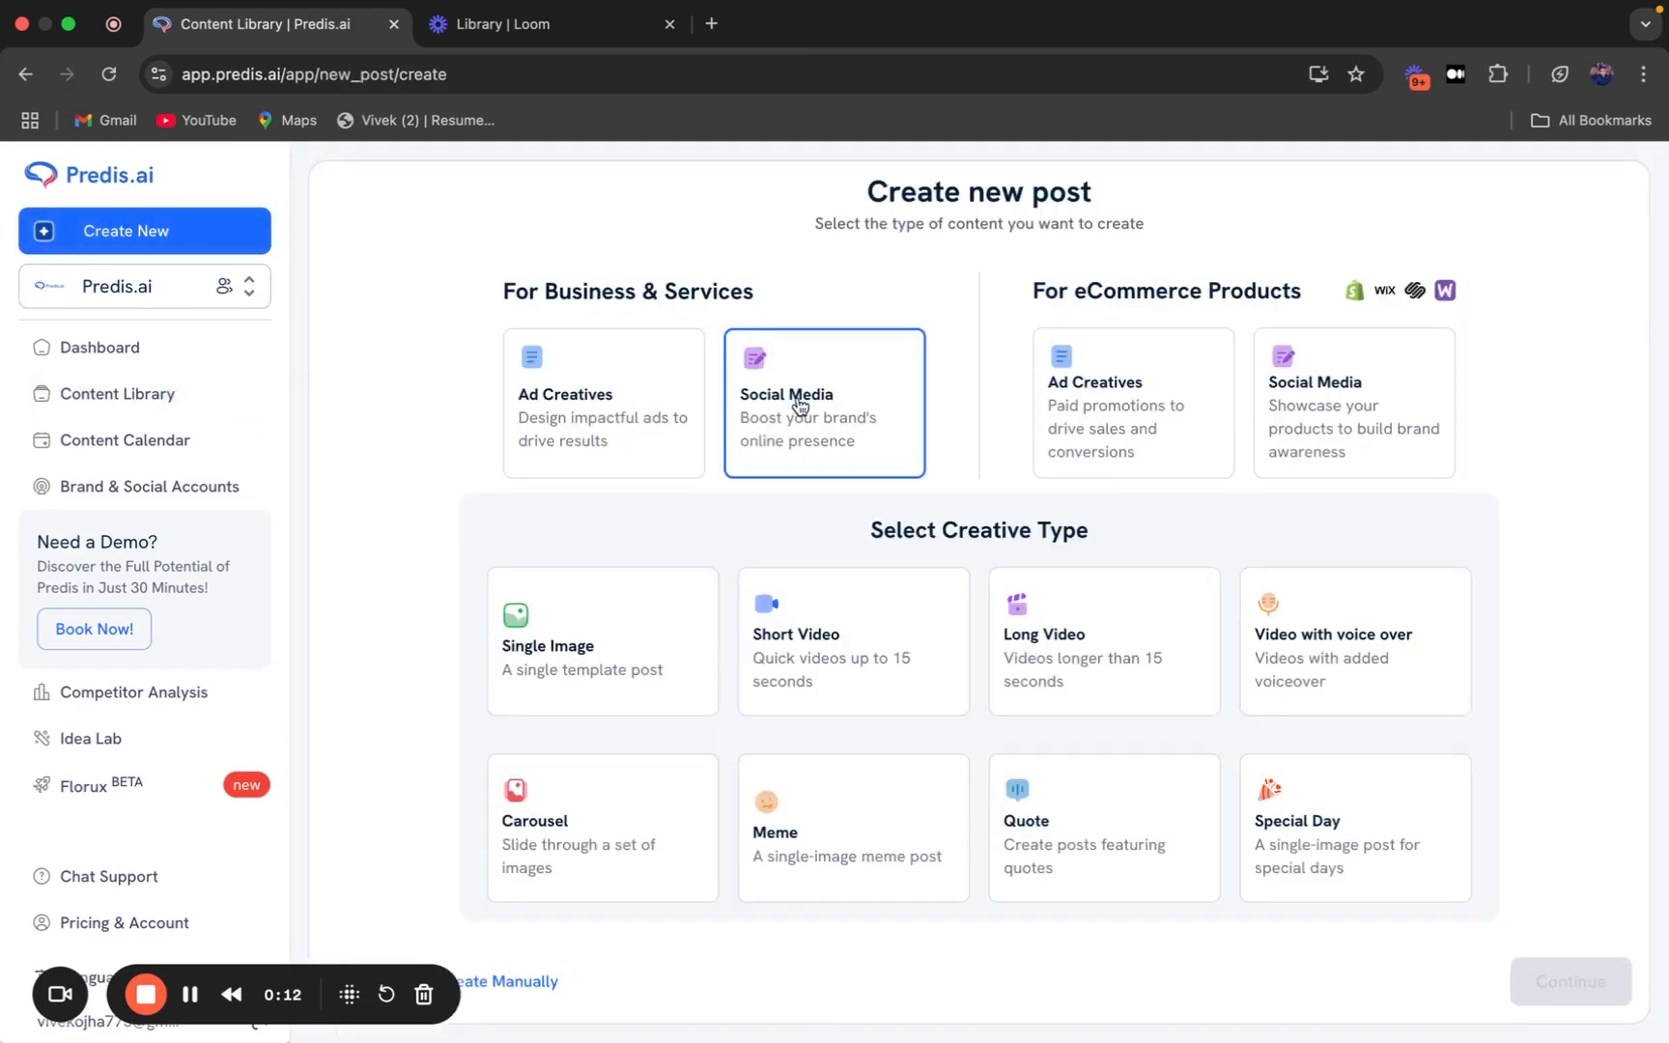
{"action": "left_click", "coordinate": [547, 637]}
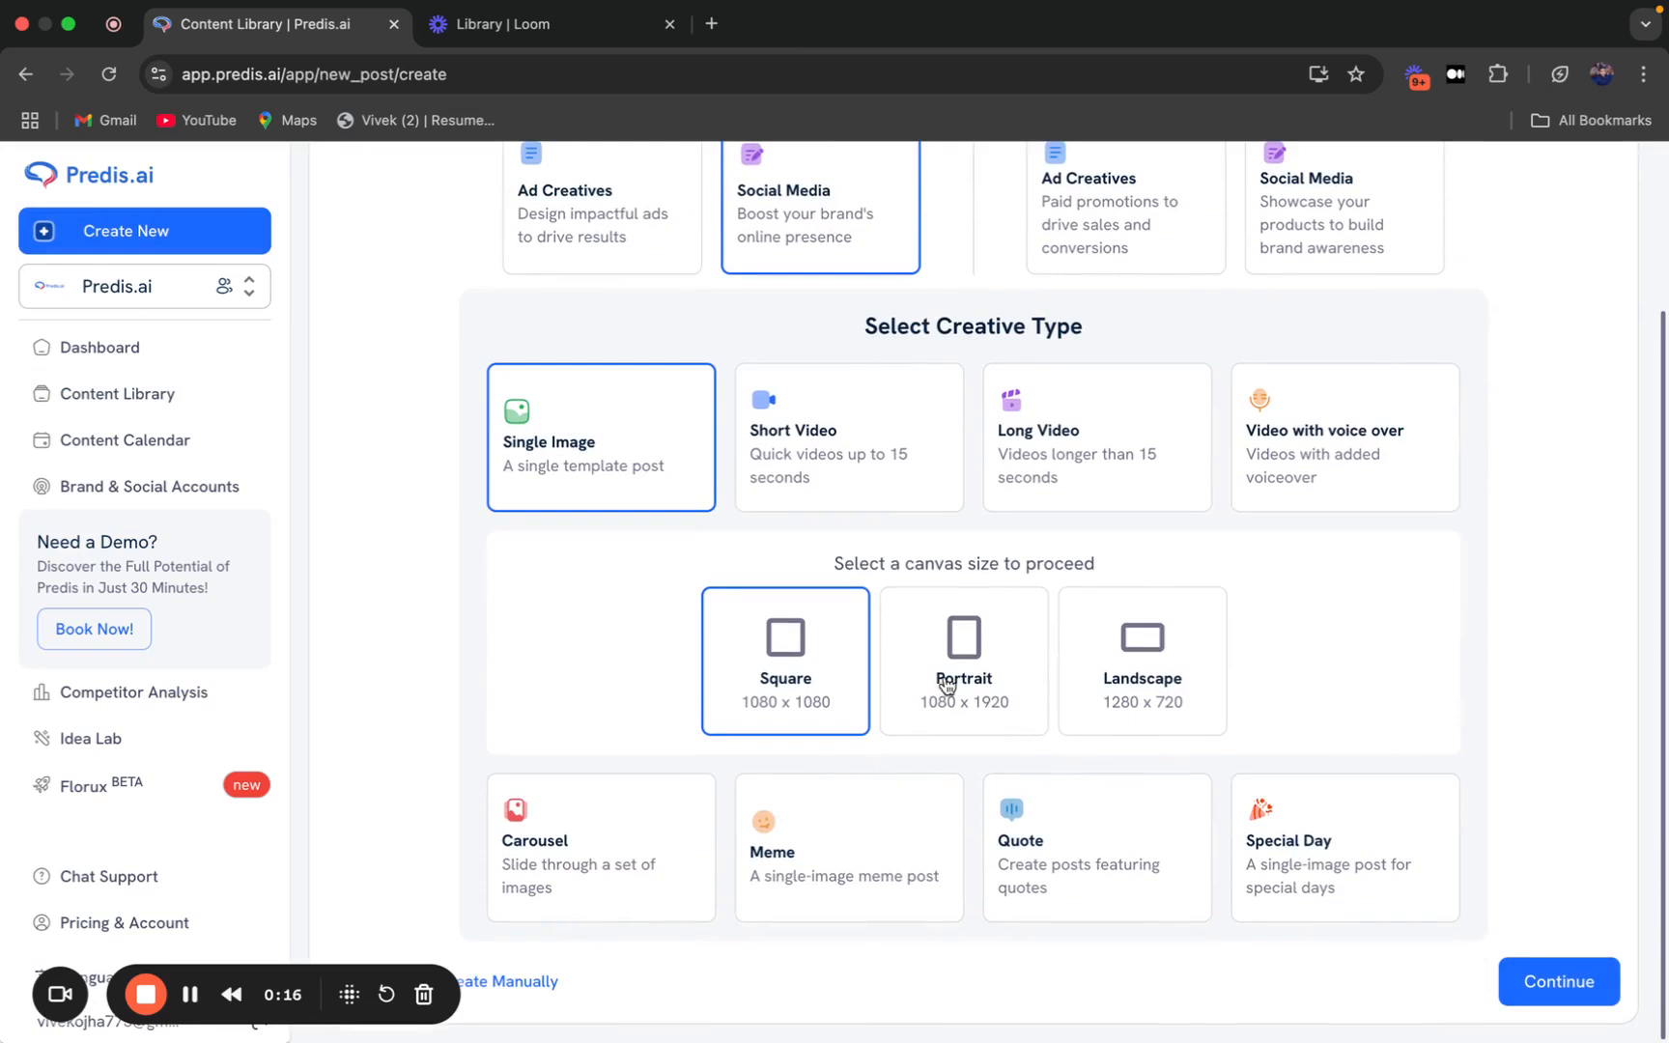
{"action": "left_click", "coordinate": [1566, 976]}
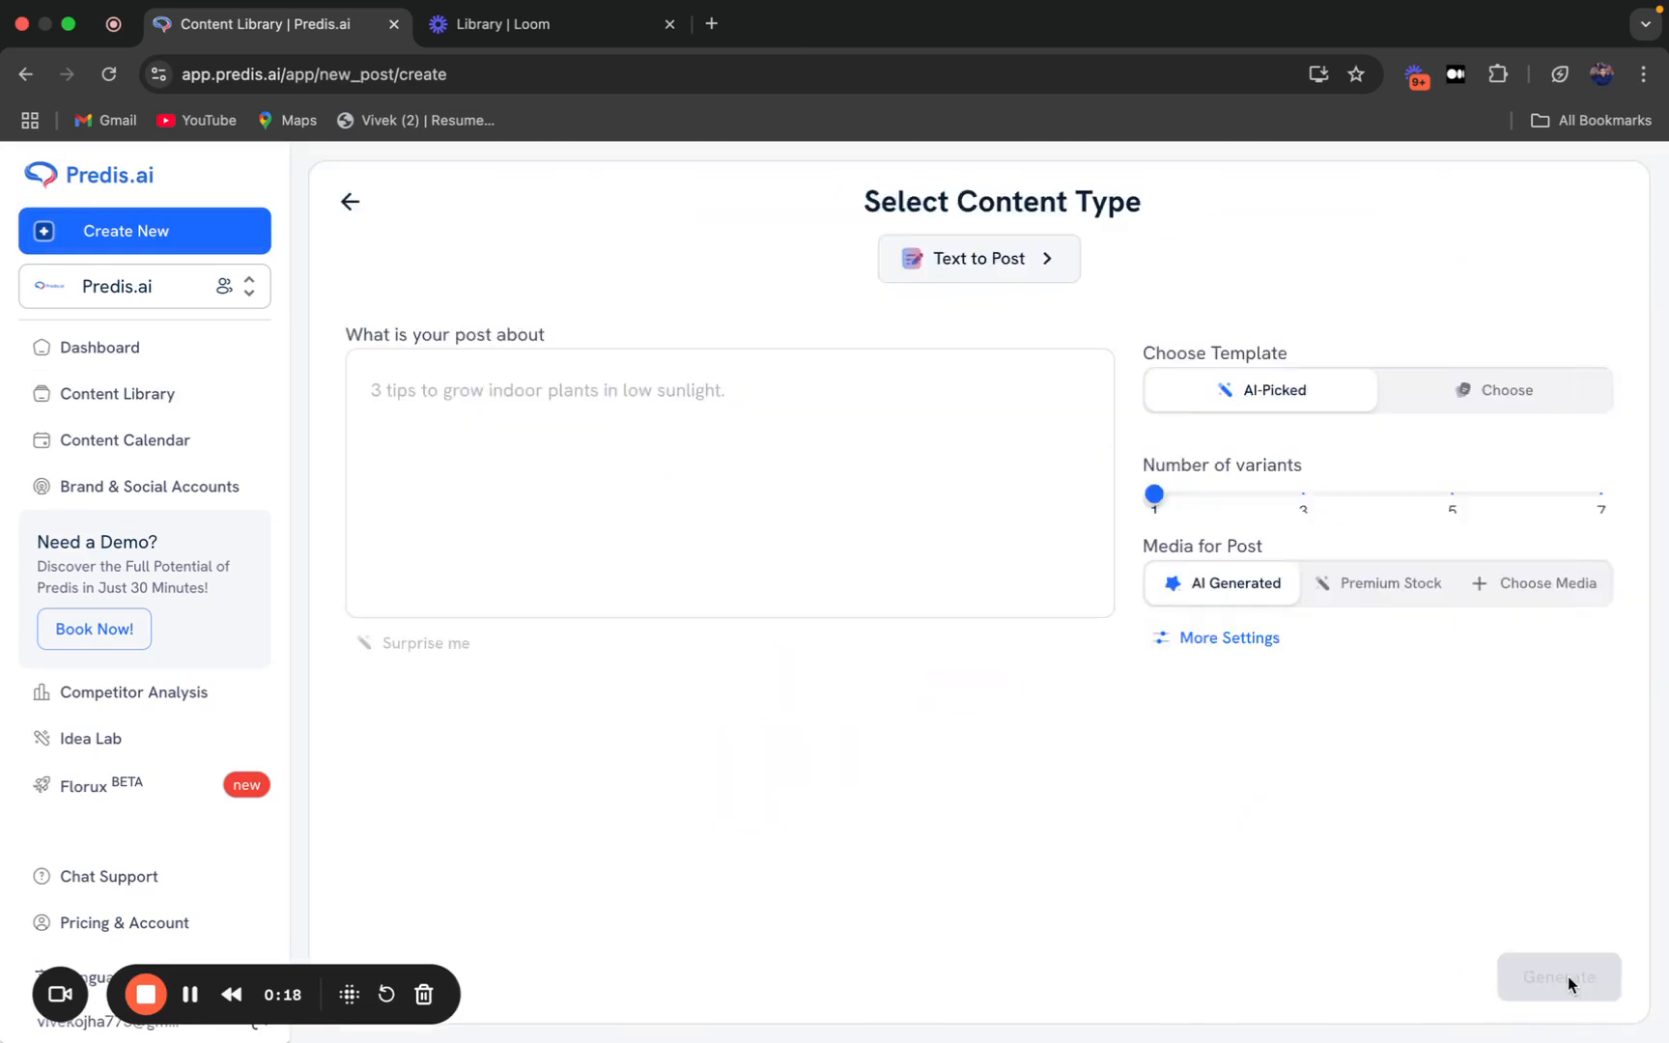
Generate a Sparkle Cleaners ad titled "A Cleaner Home, A Happier You", tagline "Eco-Friendly Cleaning Services You Can Trust", 15% off first clean, "Book Now", AI-generated media.
{"action": "left_click", "coordinate": [569, 476]}
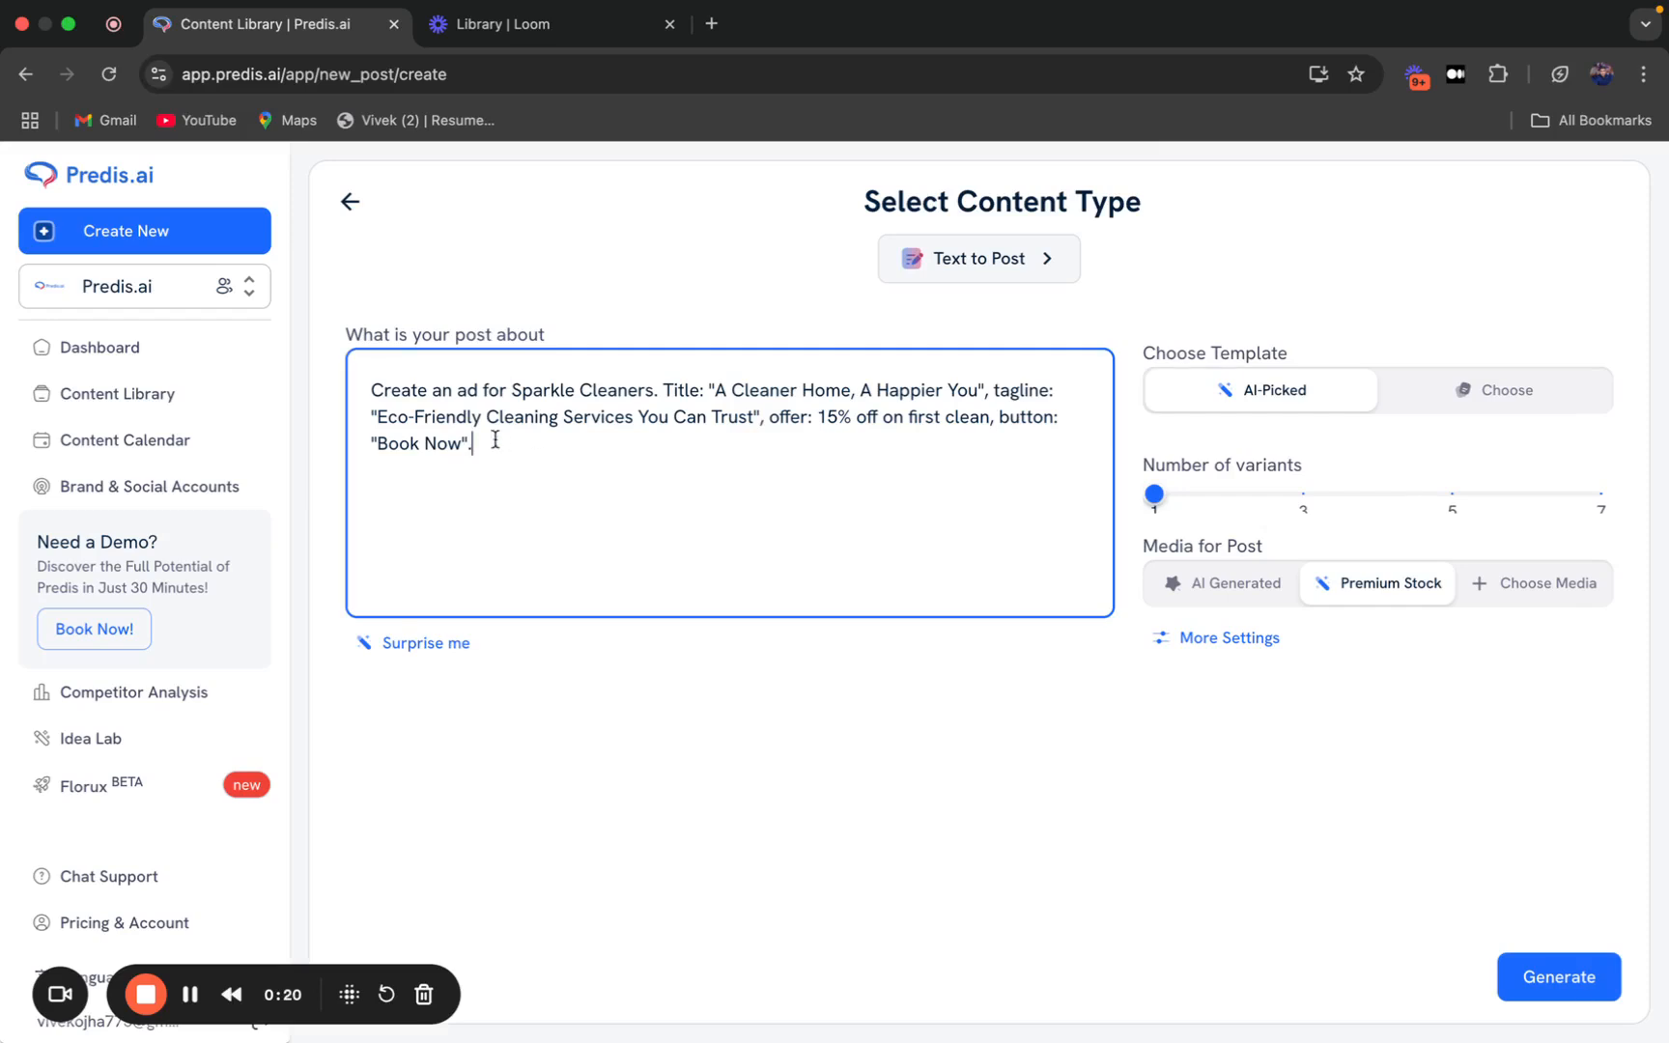
{"action": "left_click_drag", "start_coordinate": [365, 380], "coordinate": [533, 451]}
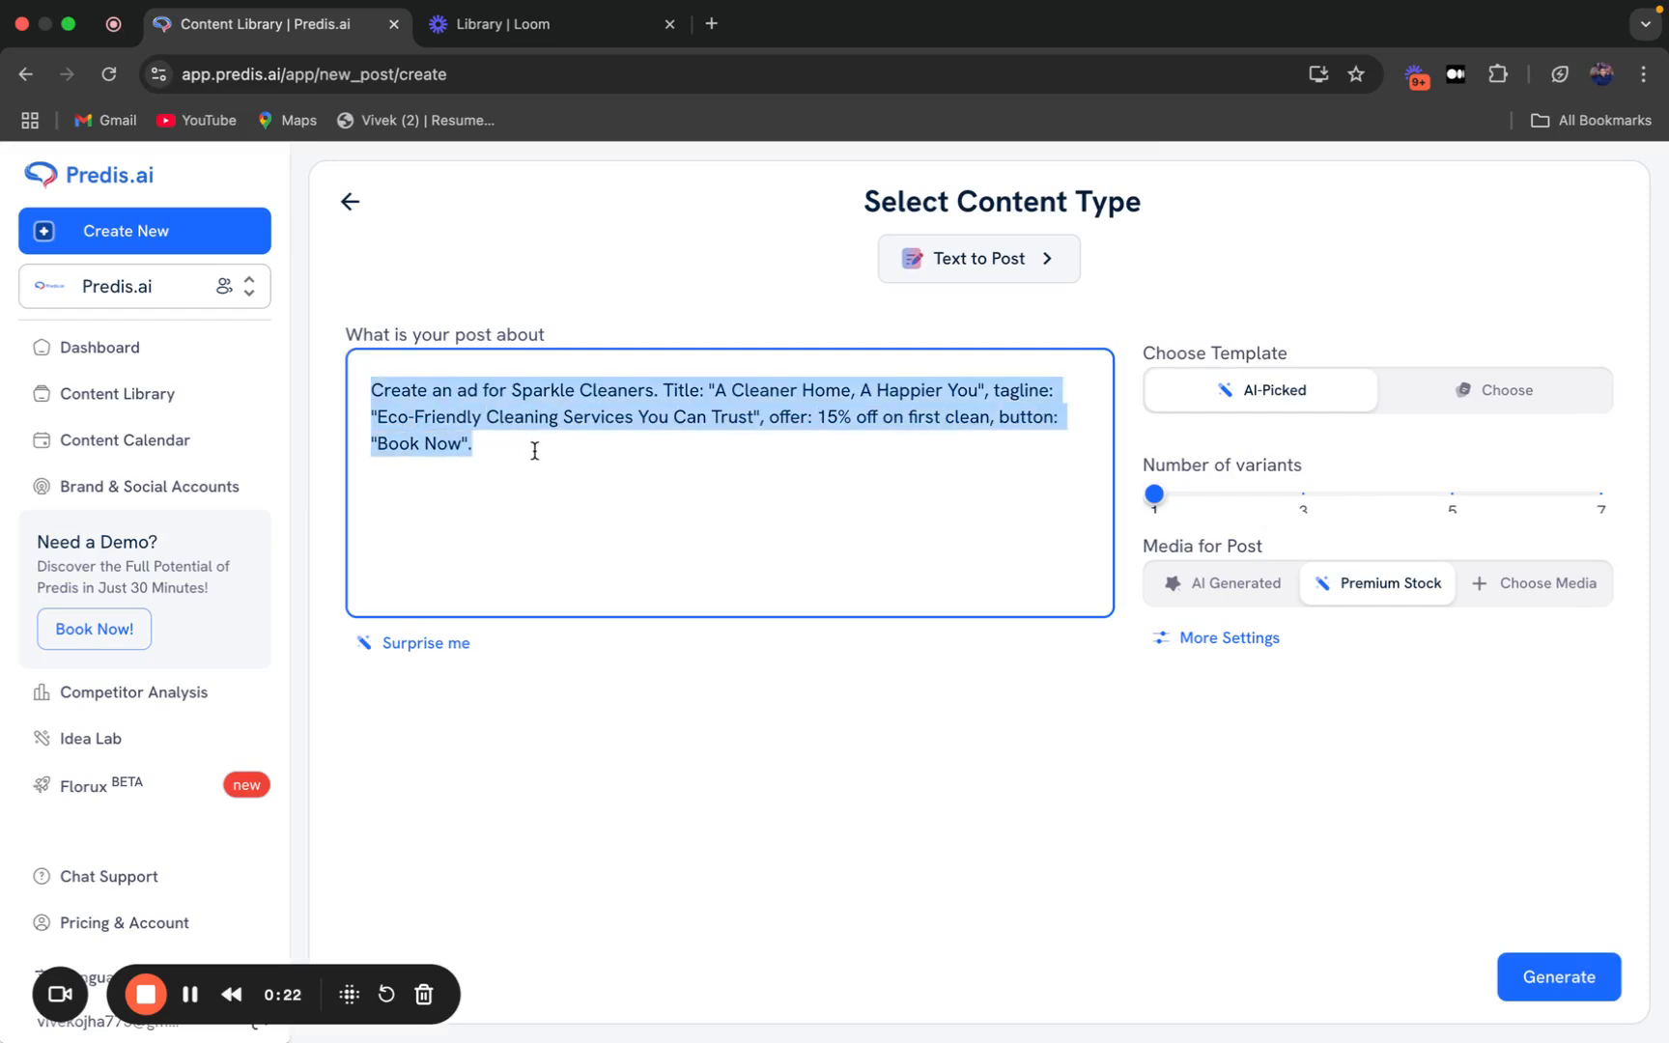
{"action": "left_click", "coordinate": [534, 452]}
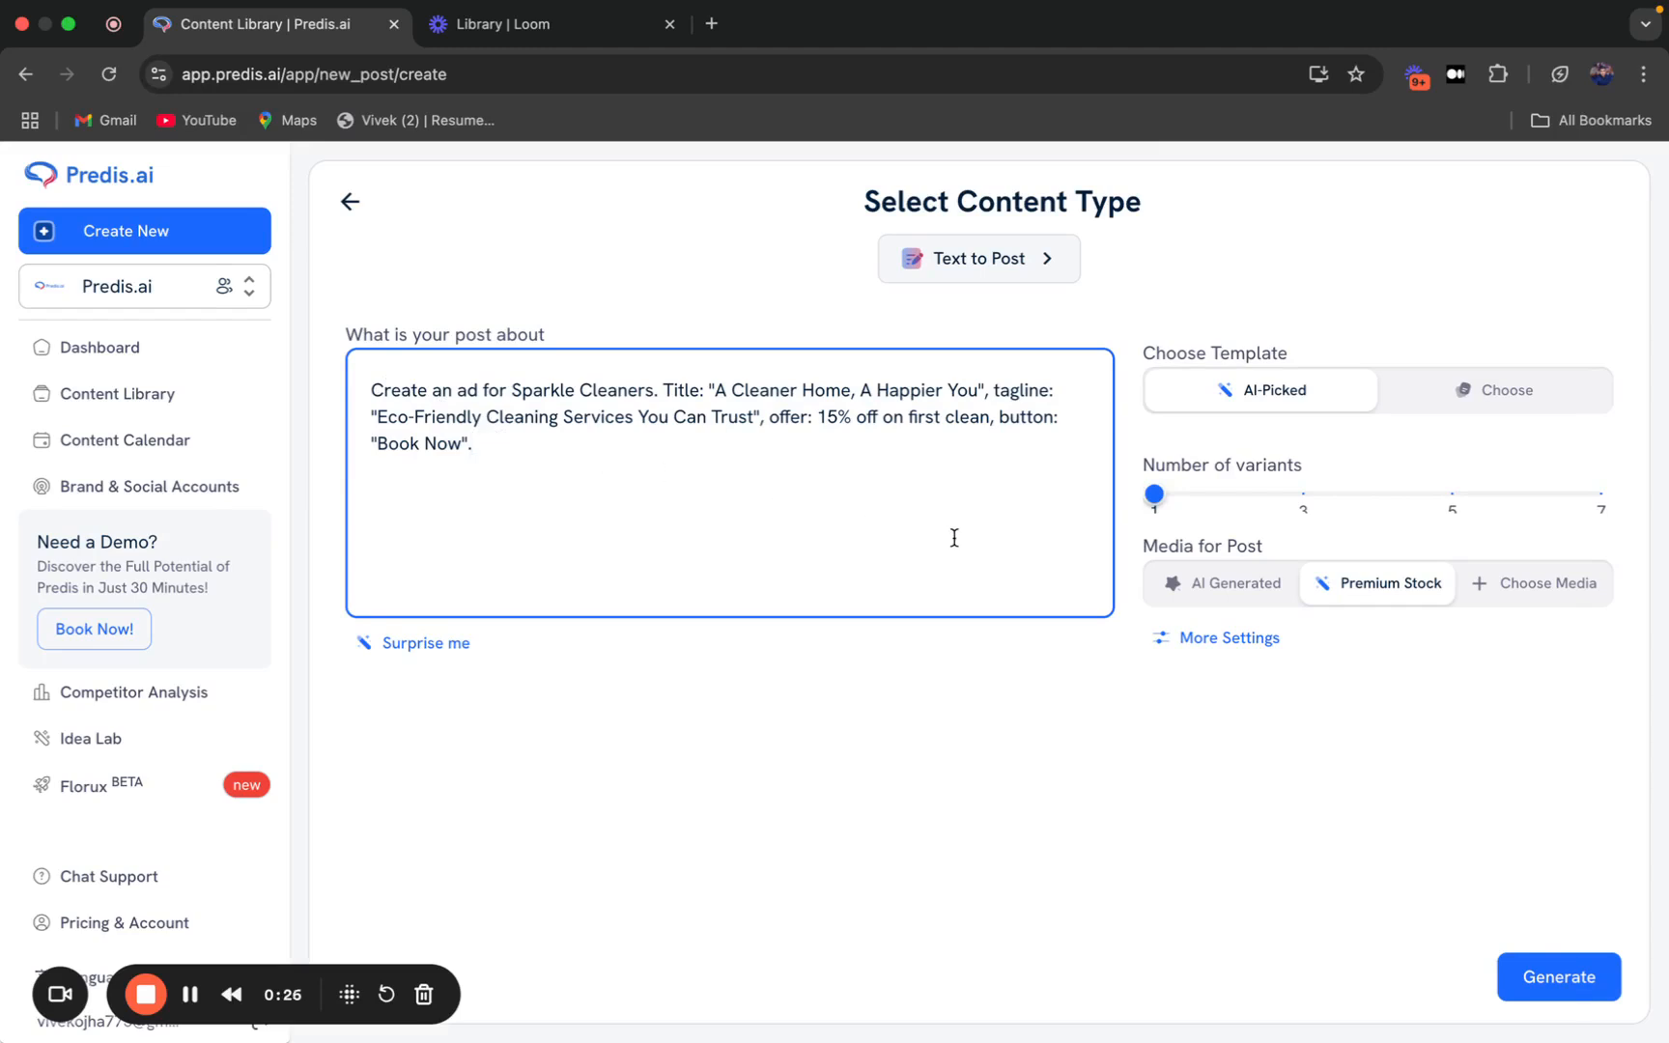
{"action": "left_click", "coordinate": [1219, 591]}
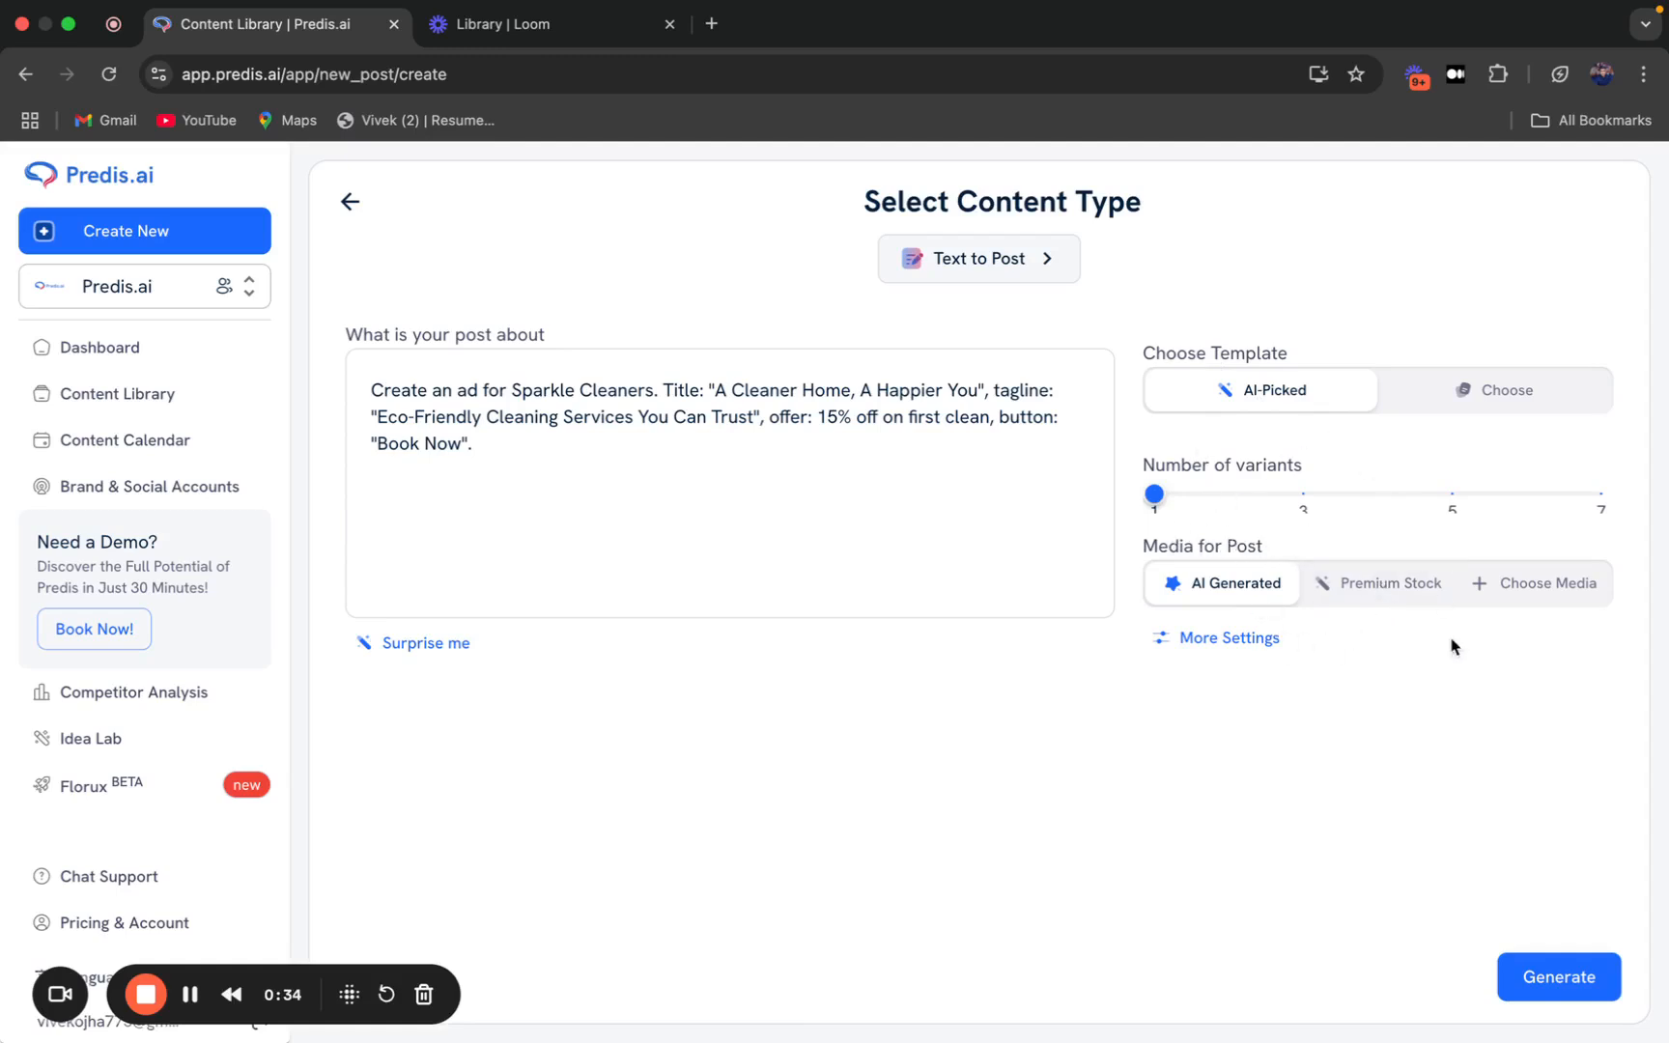
{"action": "left_click", "coordinate": [1543, 975]}
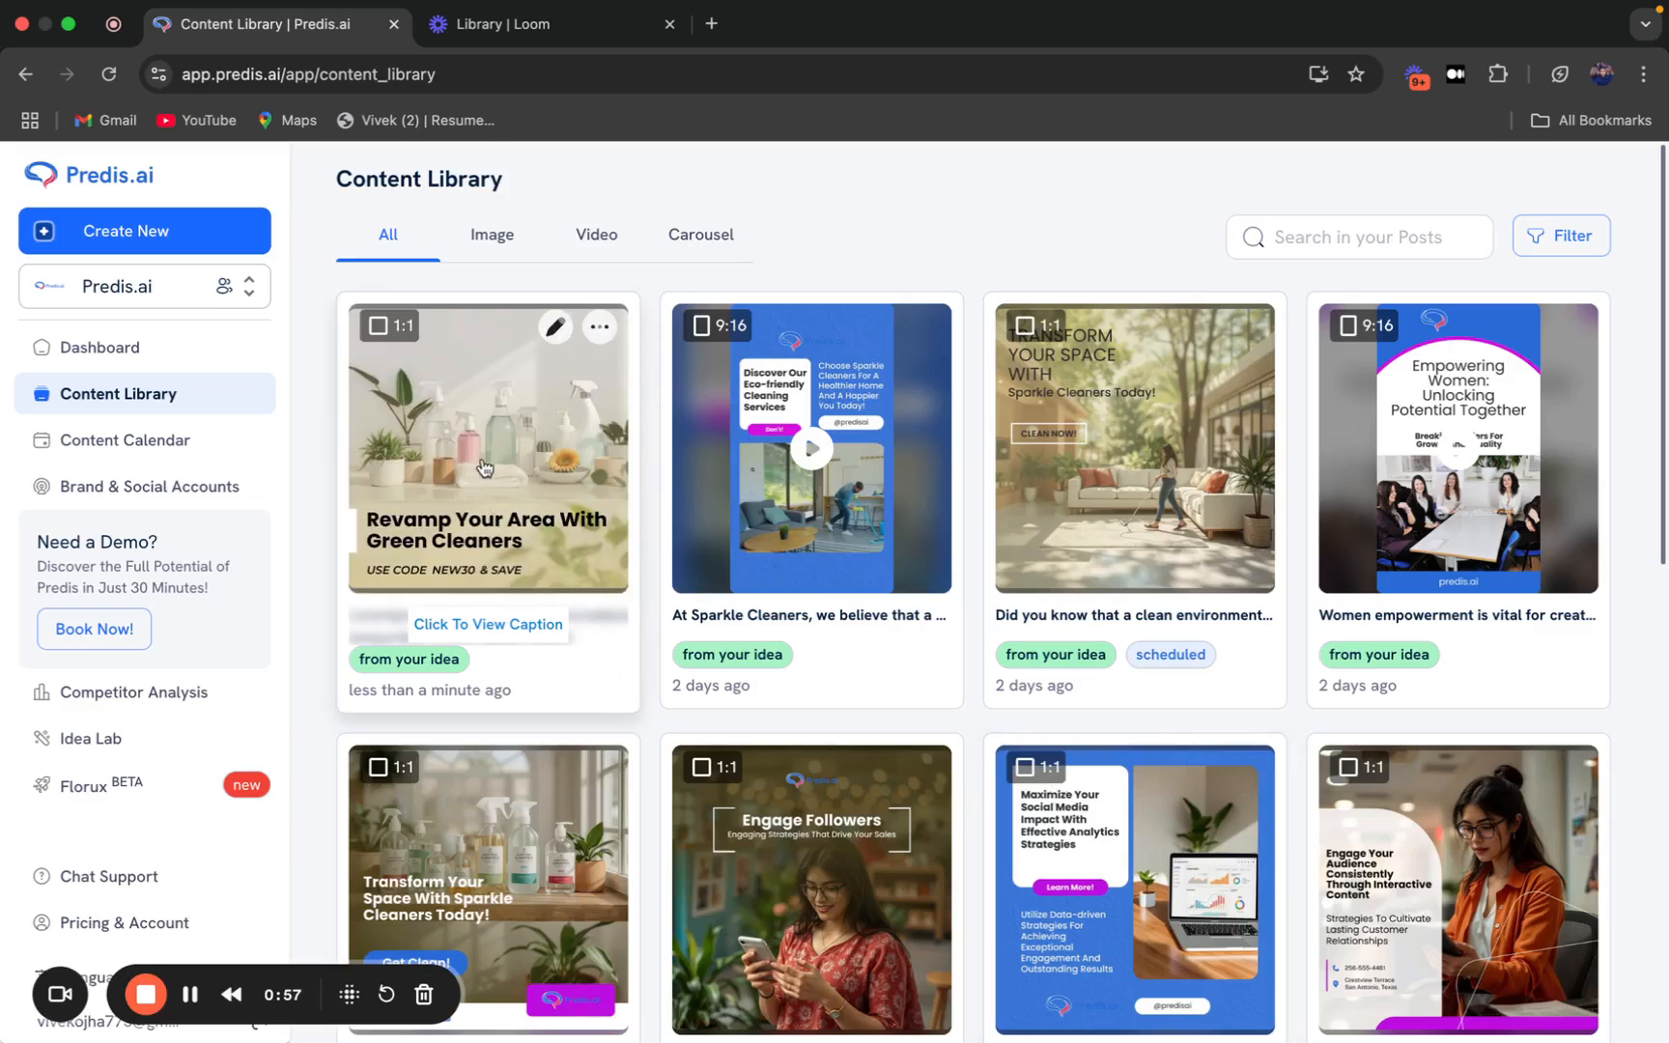
Open the newly generated "Revamp Your Area With Green Cleaners" post for editing and apply the "Luxury in Every Drop" template.
{"action": "left_click", "coordinate": [492, 447]}
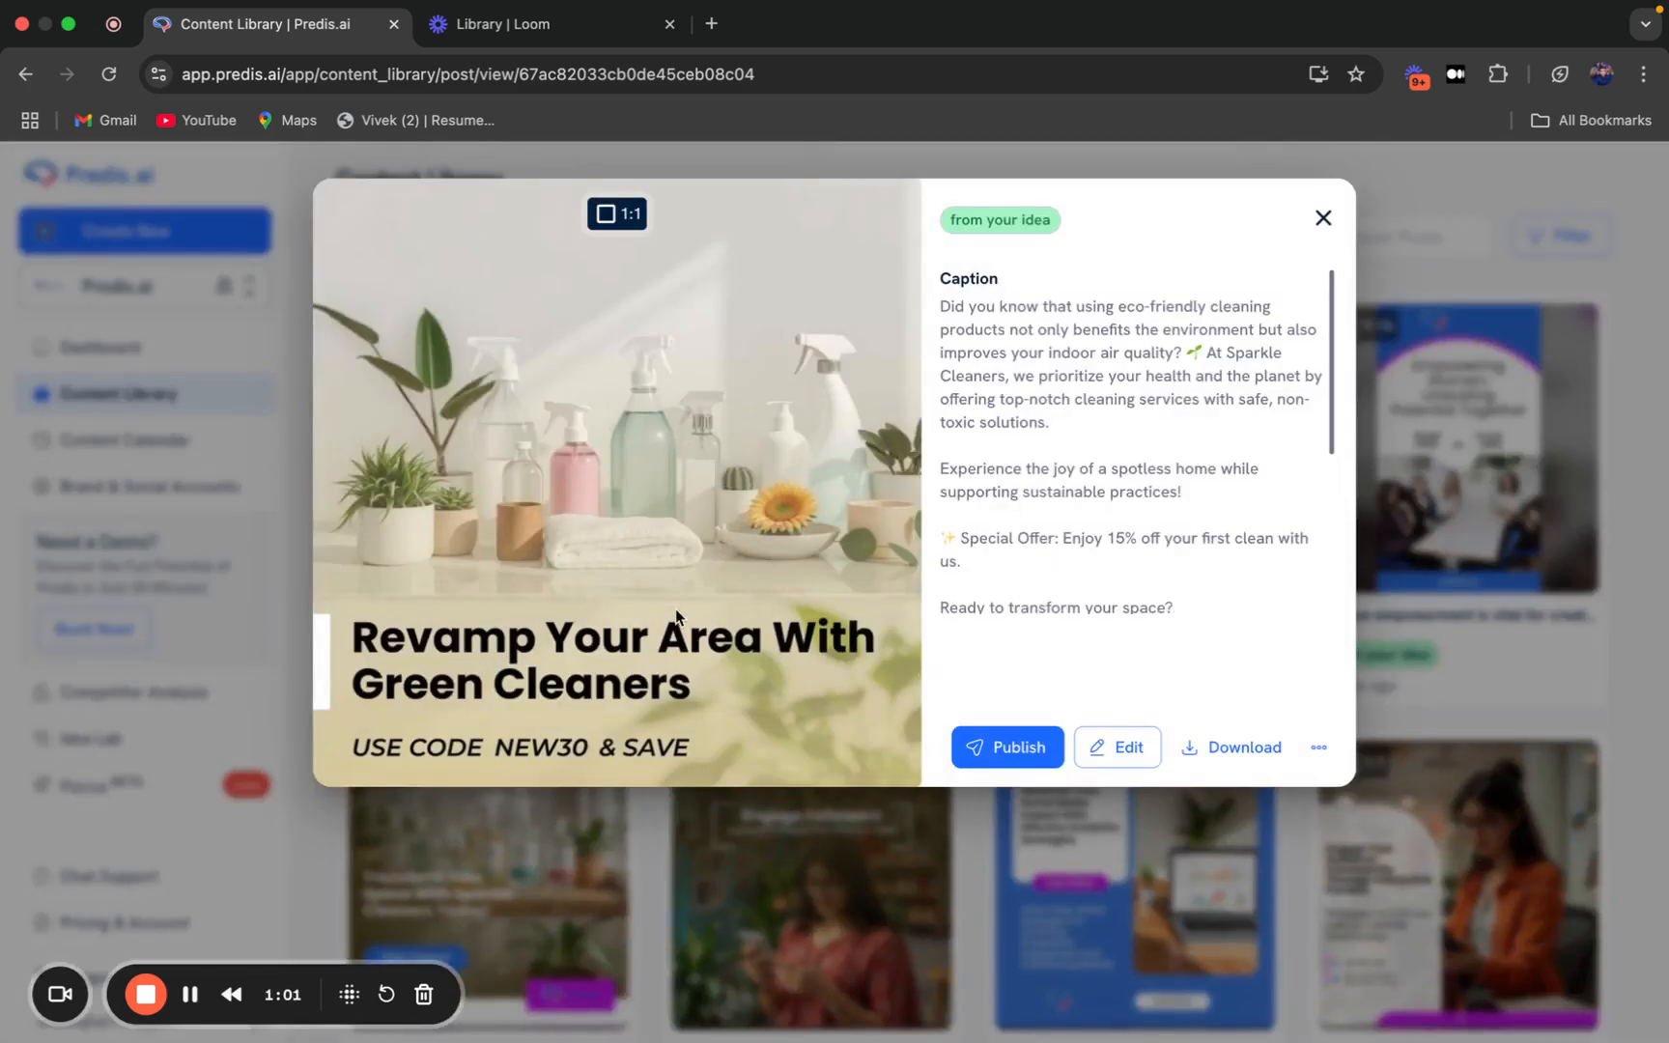
{"action": "left_click", "coordinate": [1119, 749]}
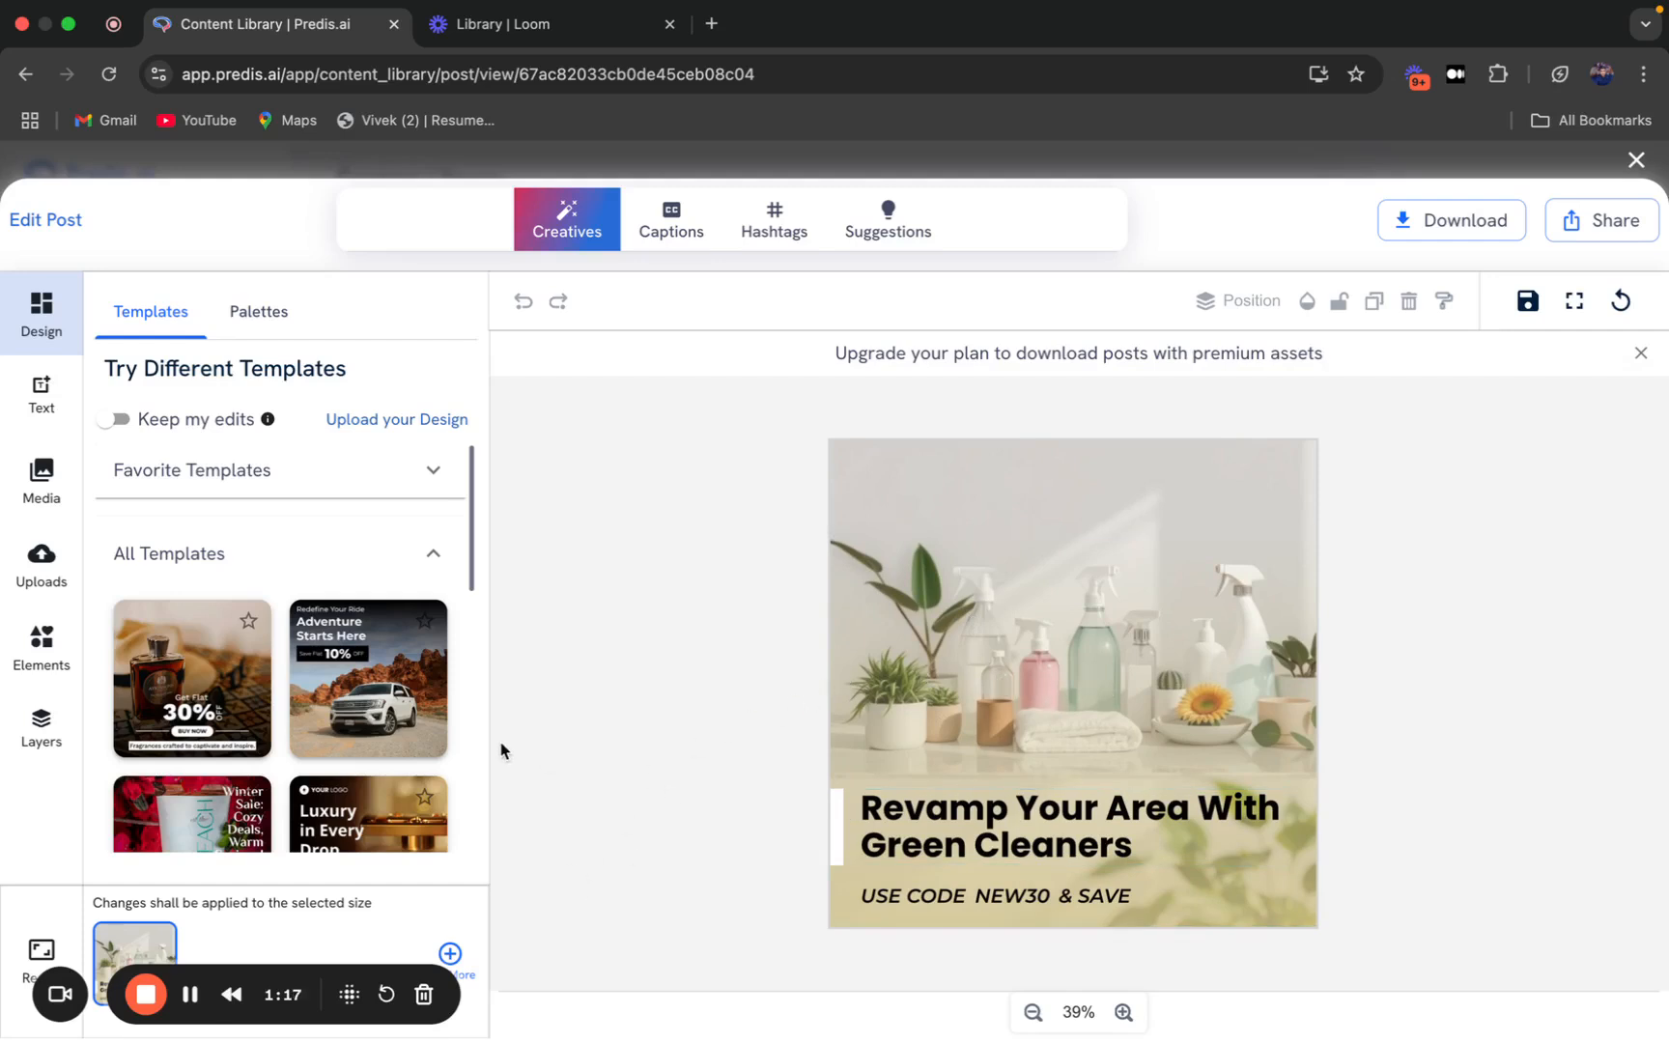
{"action": "scroll", "coordinate": [407, 728], "scroll_direction": "down", "scroll_amount": 1}
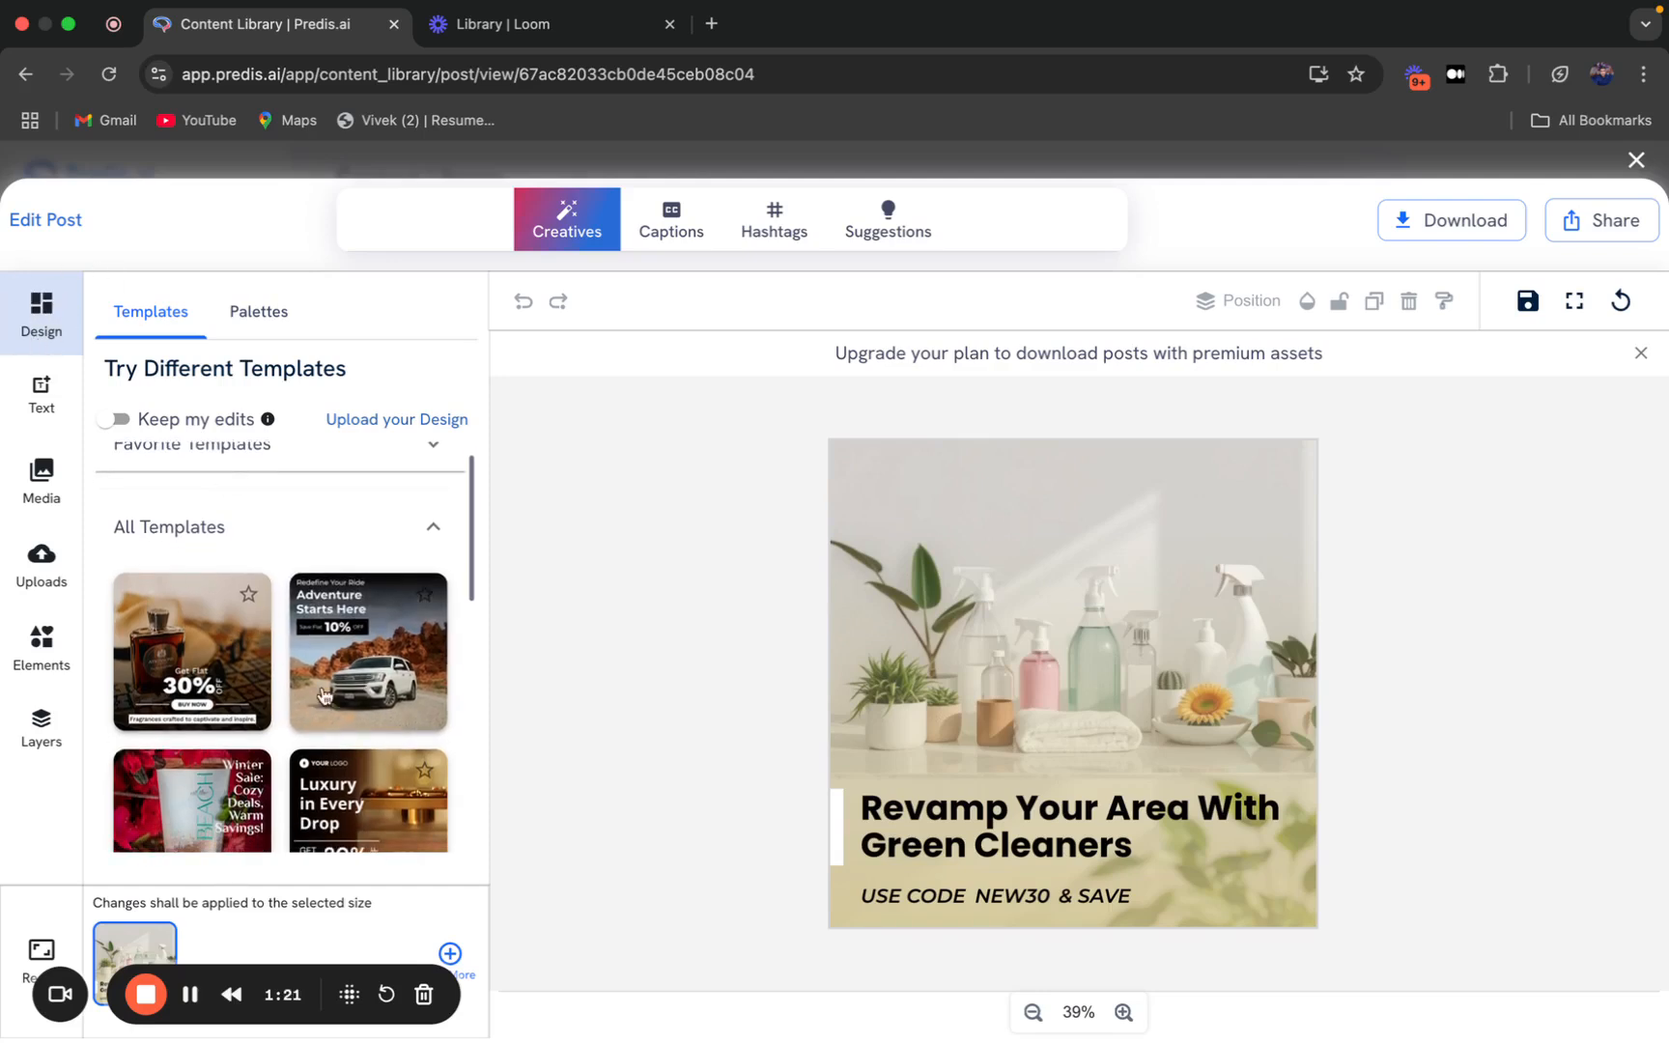
{"action": "scroll", "coordinate": [338, 703], "scroll_direction": "down", "scroll_amount": 4}
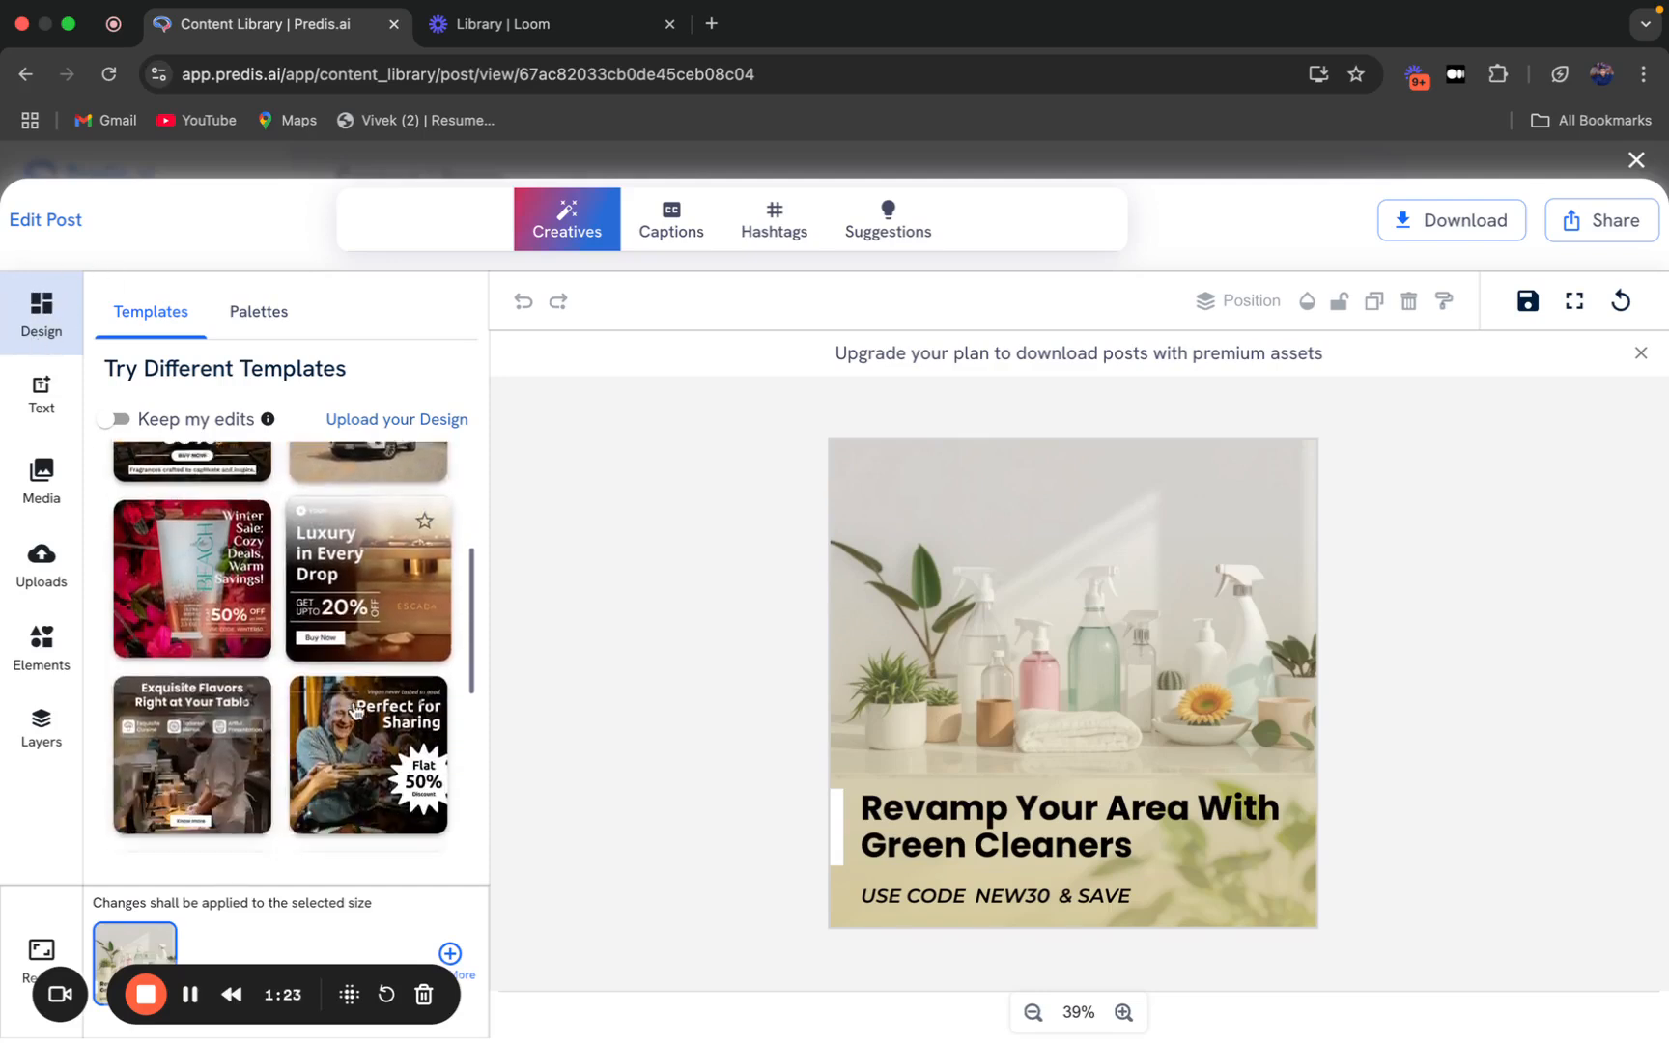
{"action": "scroll", "coordinate": [356, 712], "scroll_direction": "down", "scroll_amount": 2}
{"action": "scroll", "coordinate": [356, 712], "scroll_direction": "down", "scroll_amount": 3}
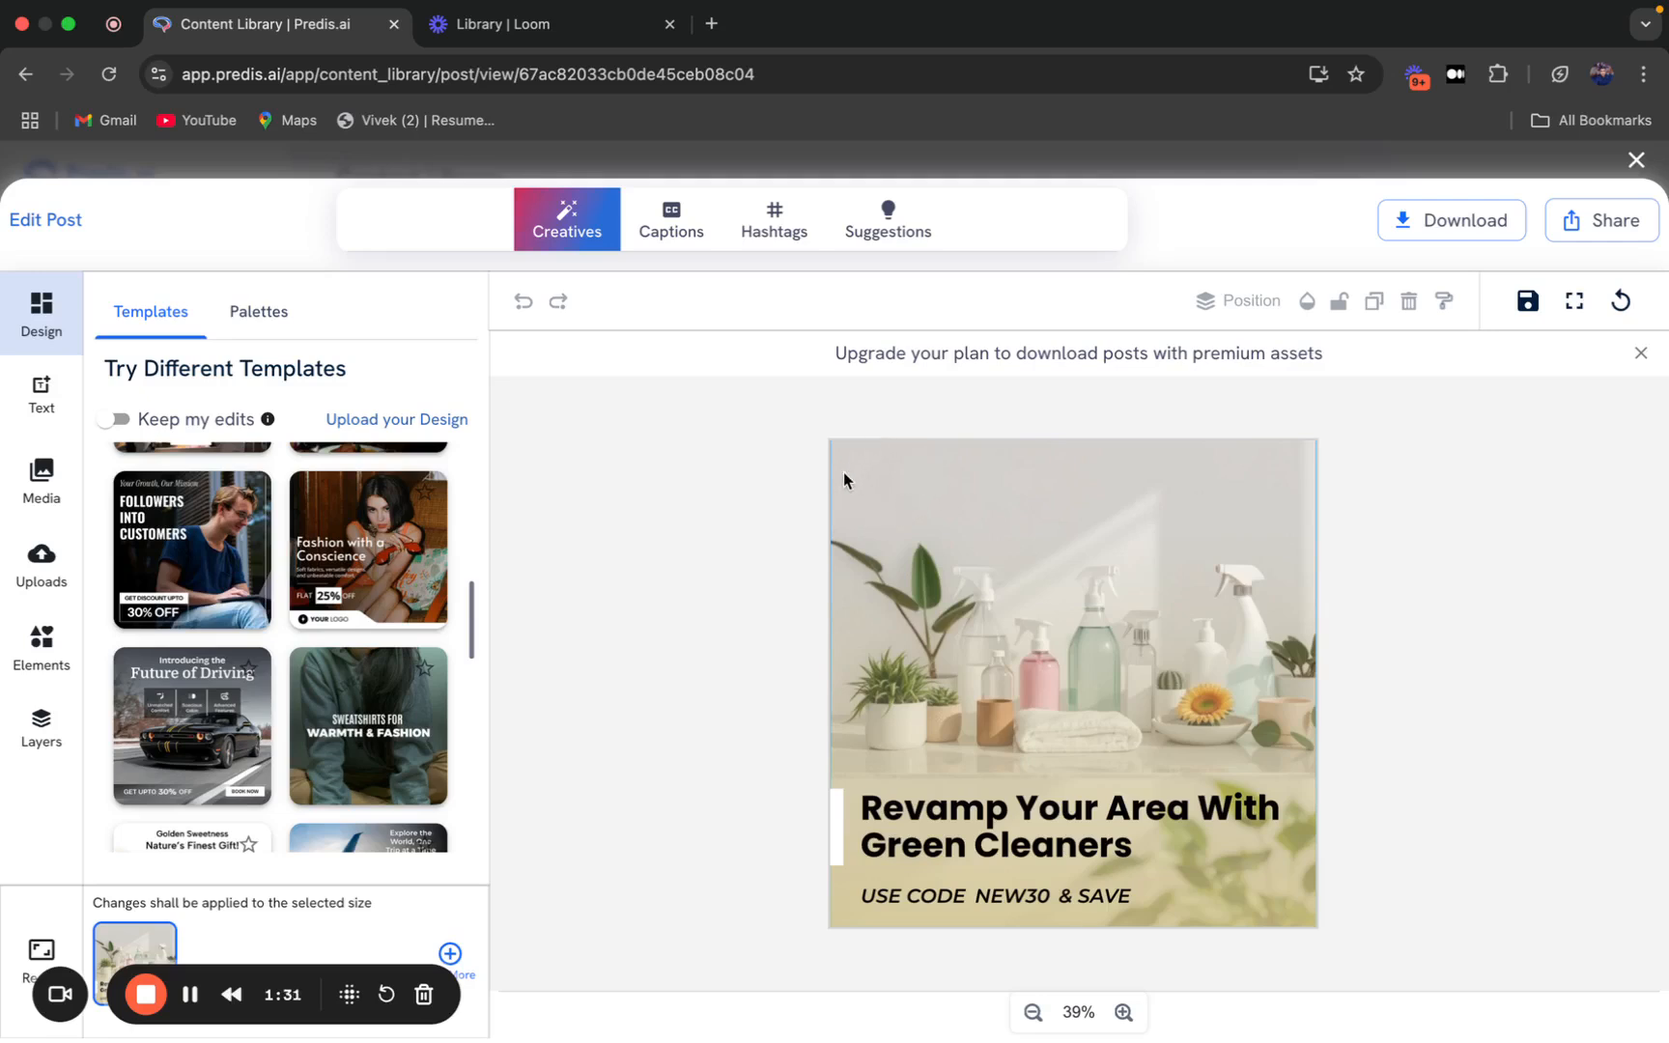
{"action": "scroll", "coordinate": [315, 589], "scroll_direction": "up", "scroll_amount": 1}
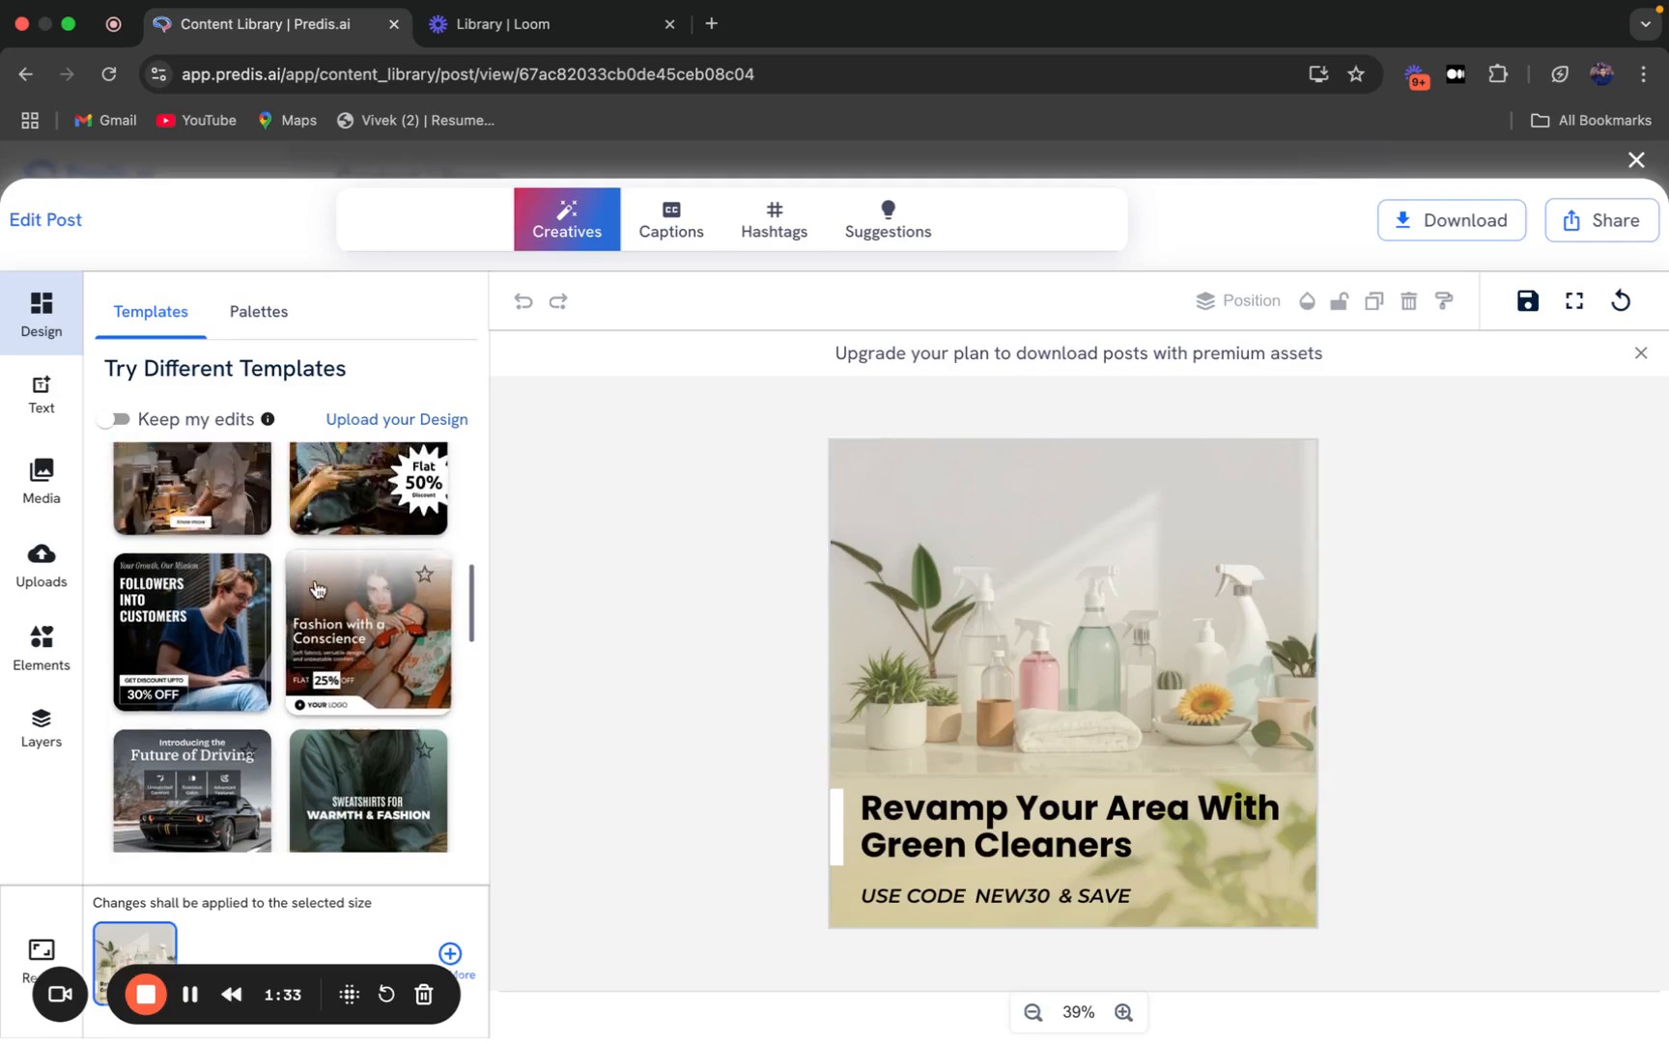
{"action": "scroll", "coordinate": [316, 589], "scroll_direction": "up", "scroll_amount": 4}
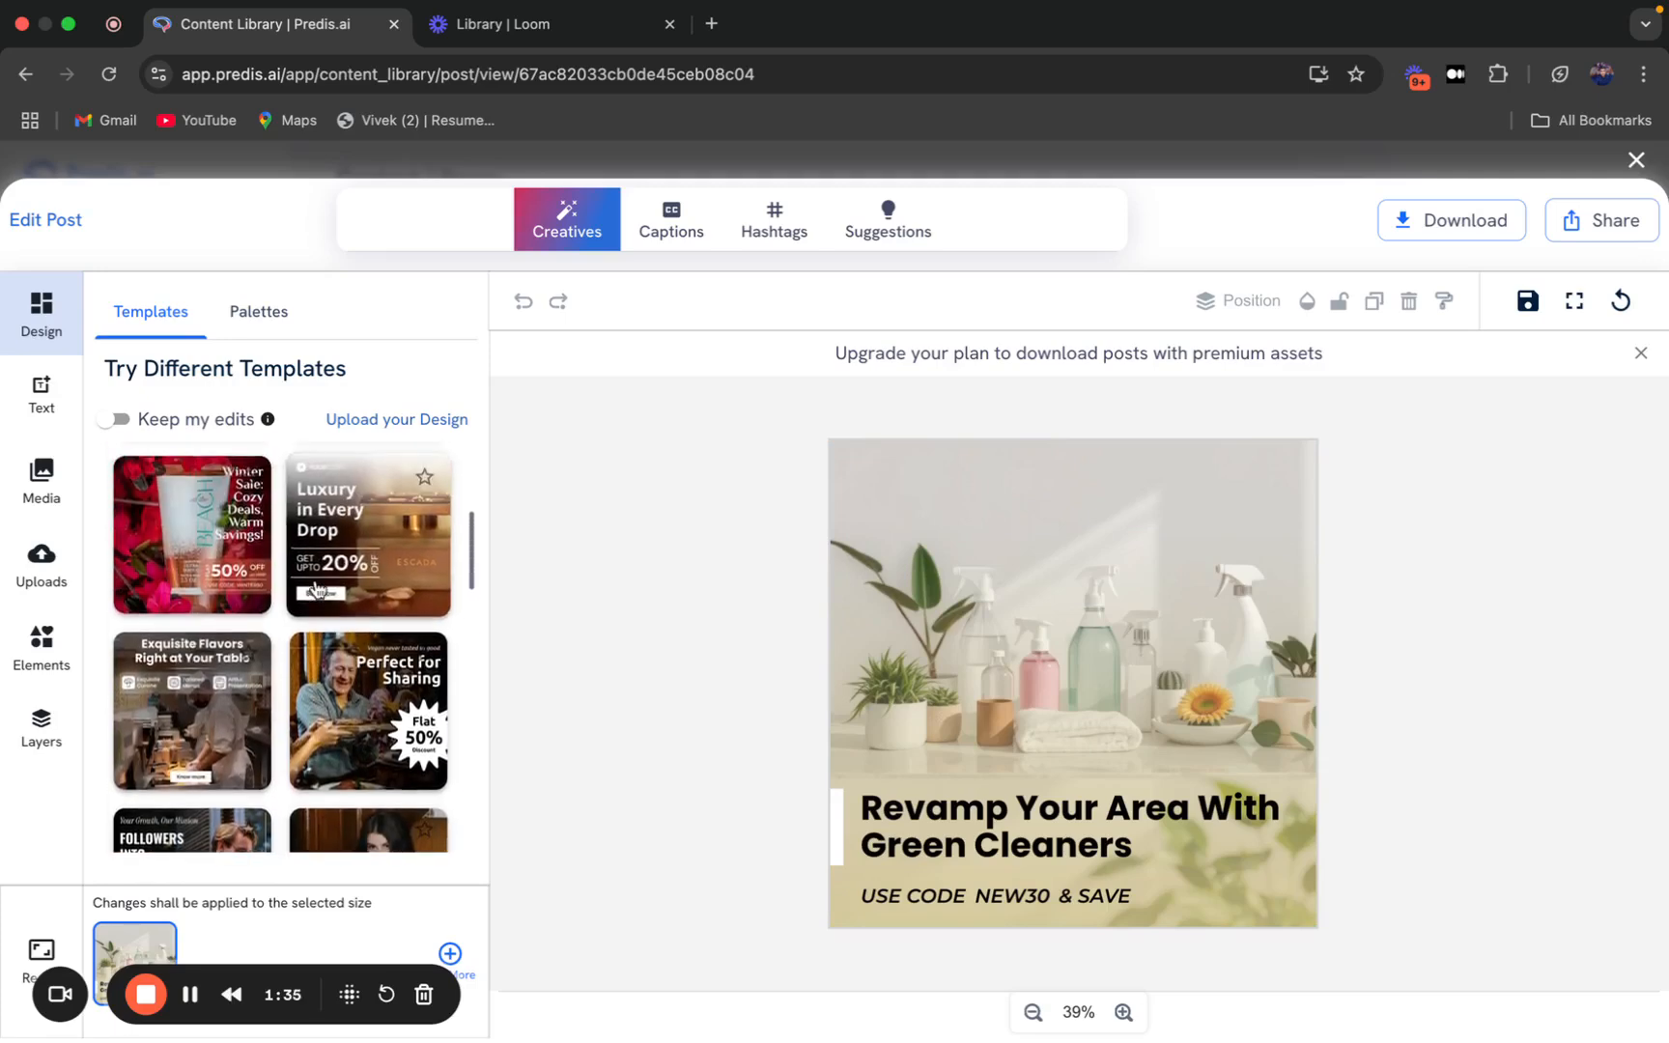
{"action": "scroll", "coordinate": [316, 589], "scroll_direction": "up", "scroll_amount": 1}
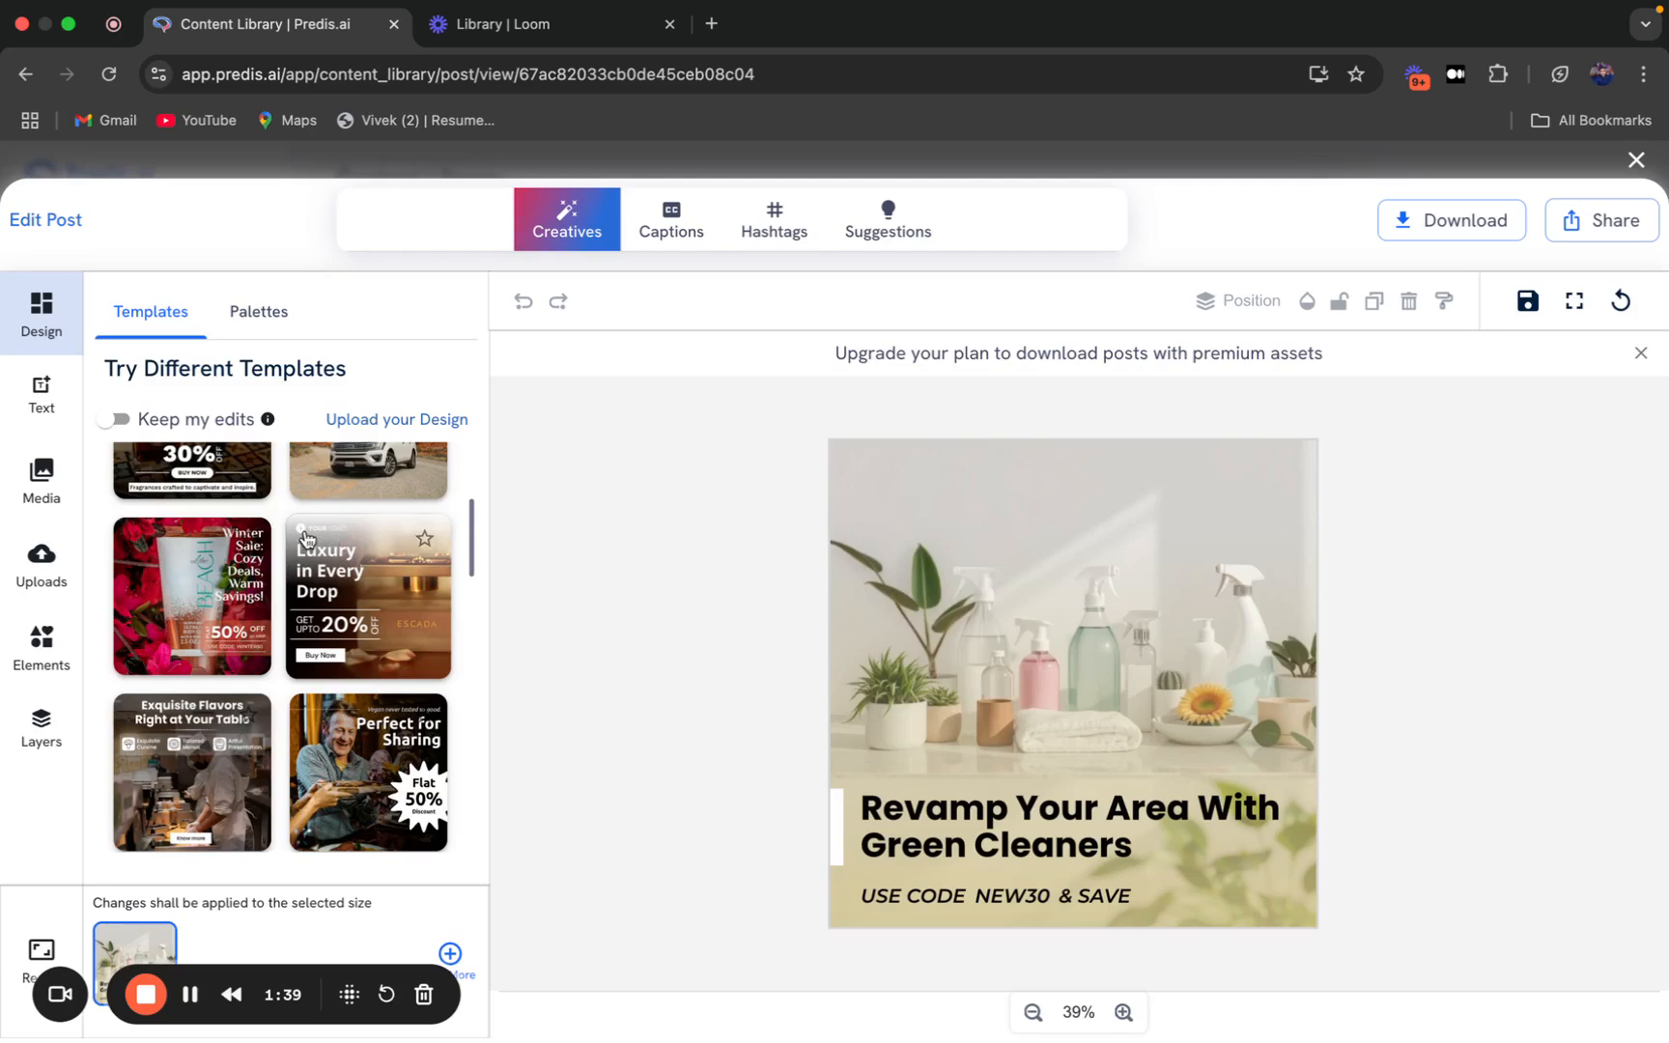
{"action": "left_click", "coordinate": [377, 623]}
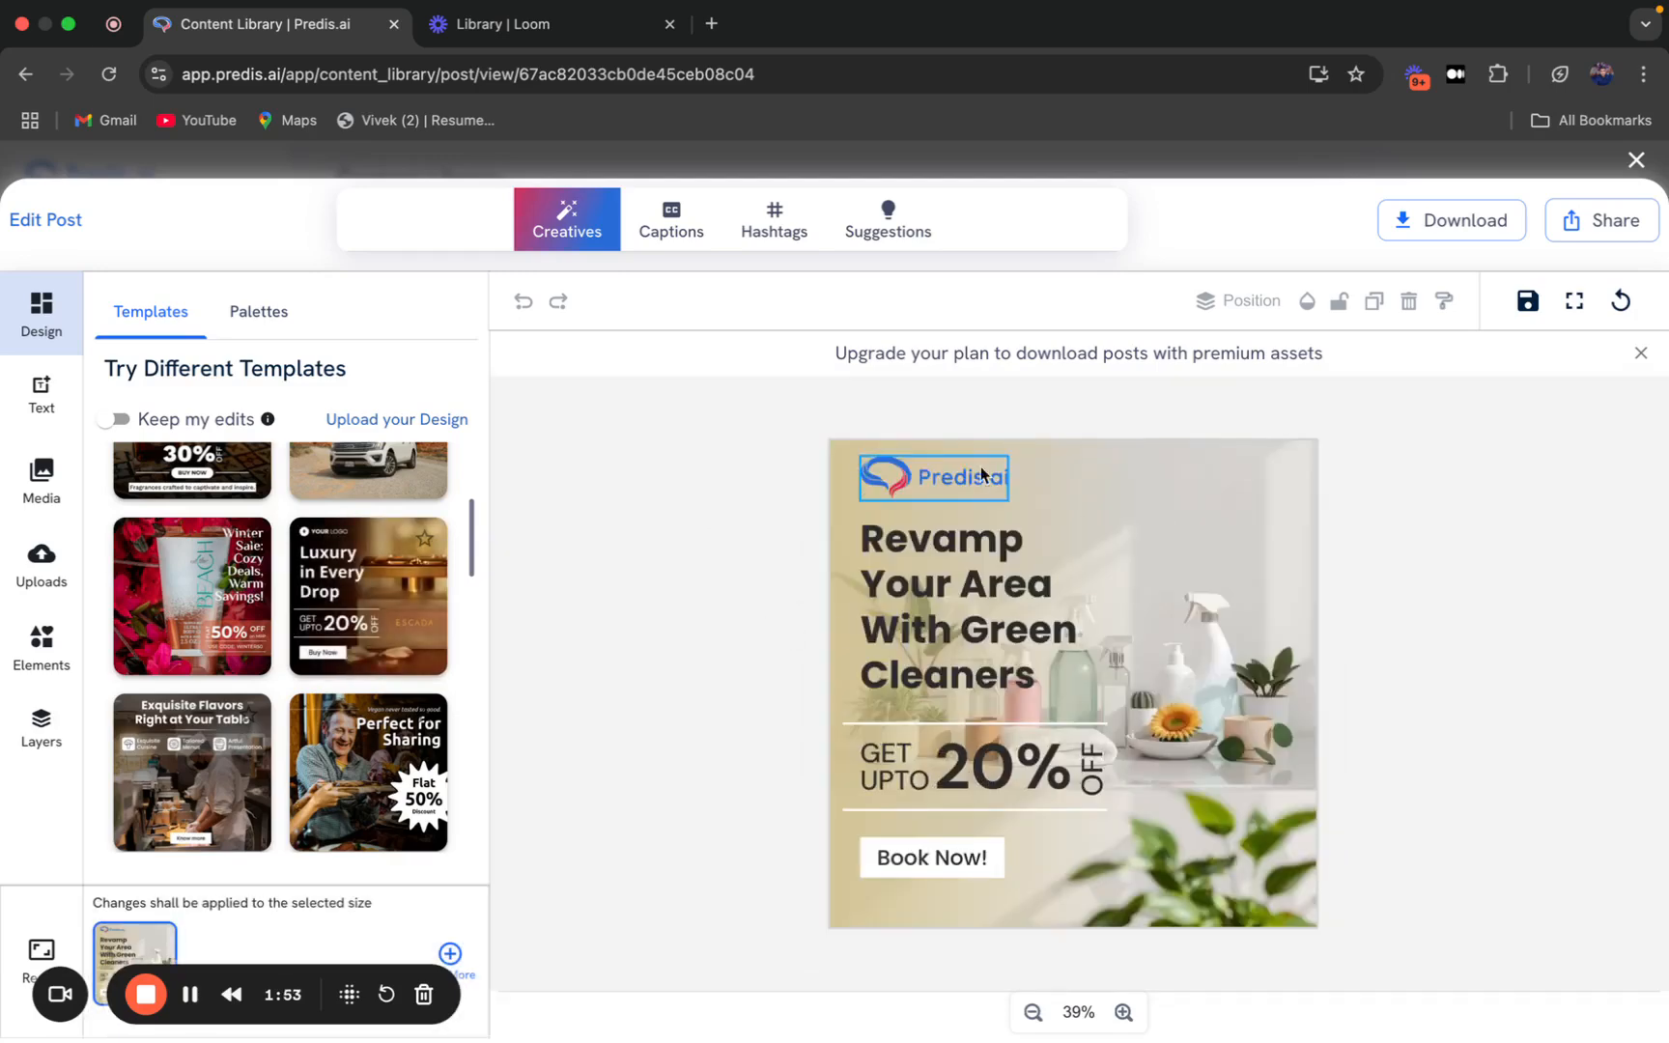
Move the Predis.ai logo horizontally to the center of the design's upper edge.
{"action": "left_click_drag", "start_coordinate": [935, 474], "coordinate": [1063, 470]}
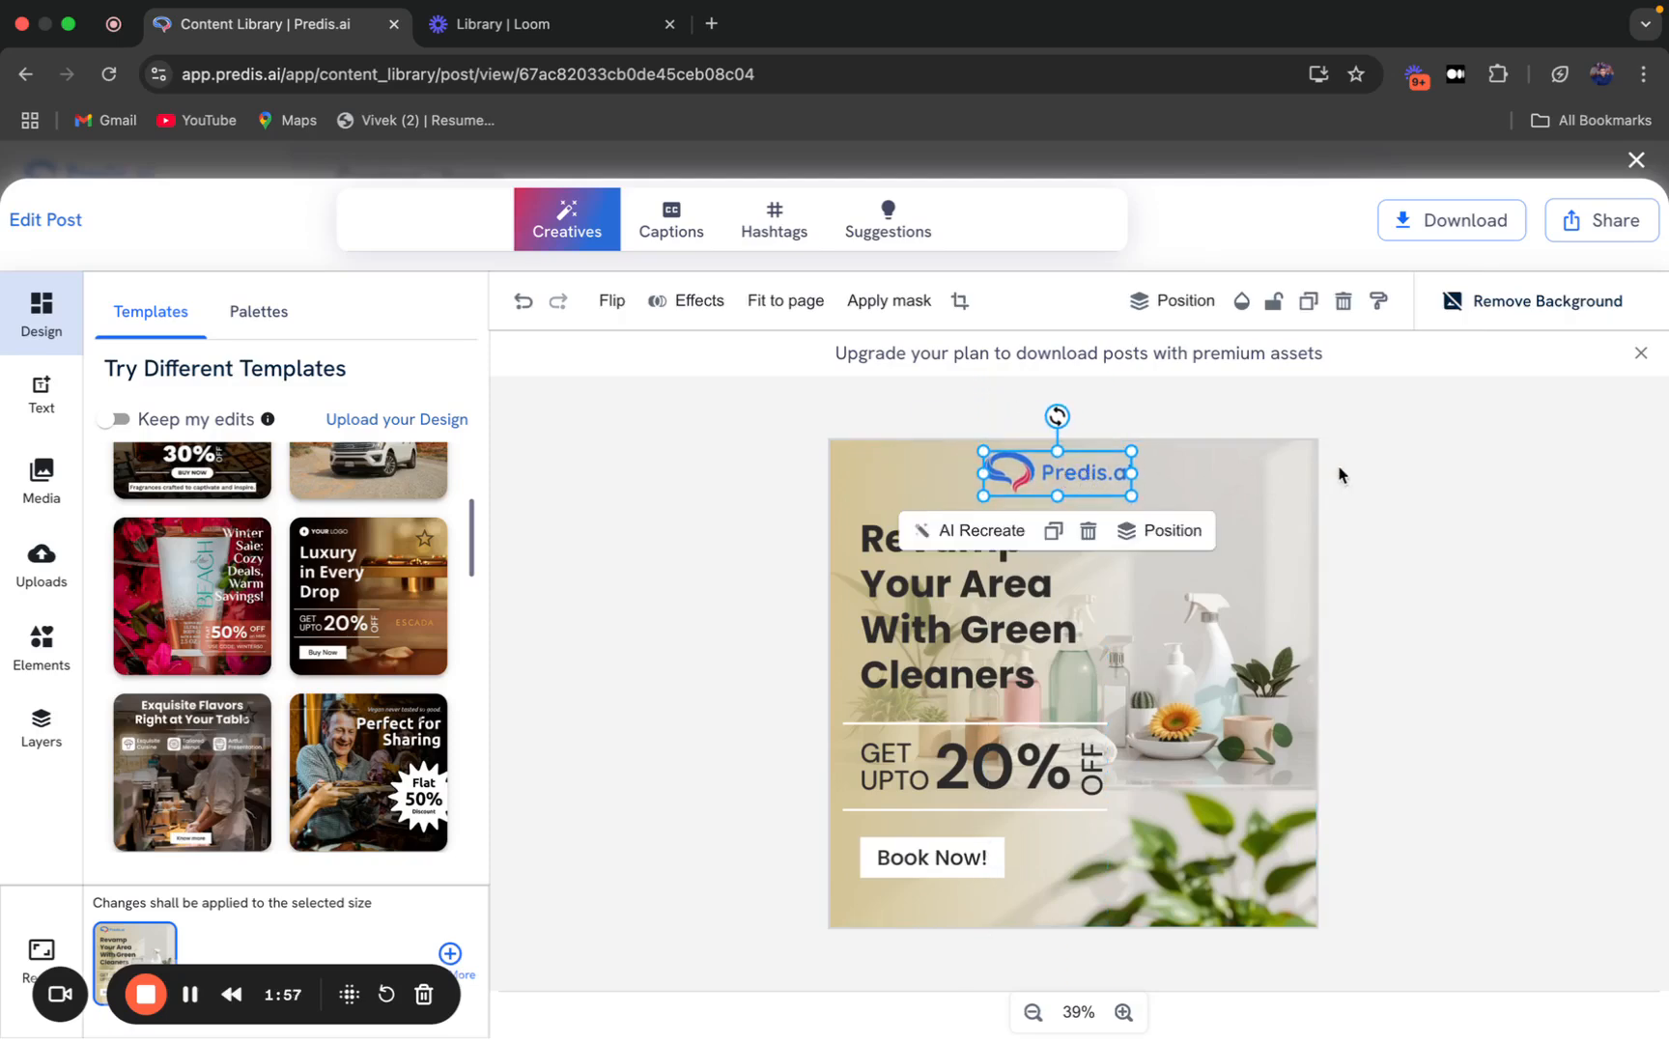
{"action": "left_click", "coordinate": [1388, 452]}
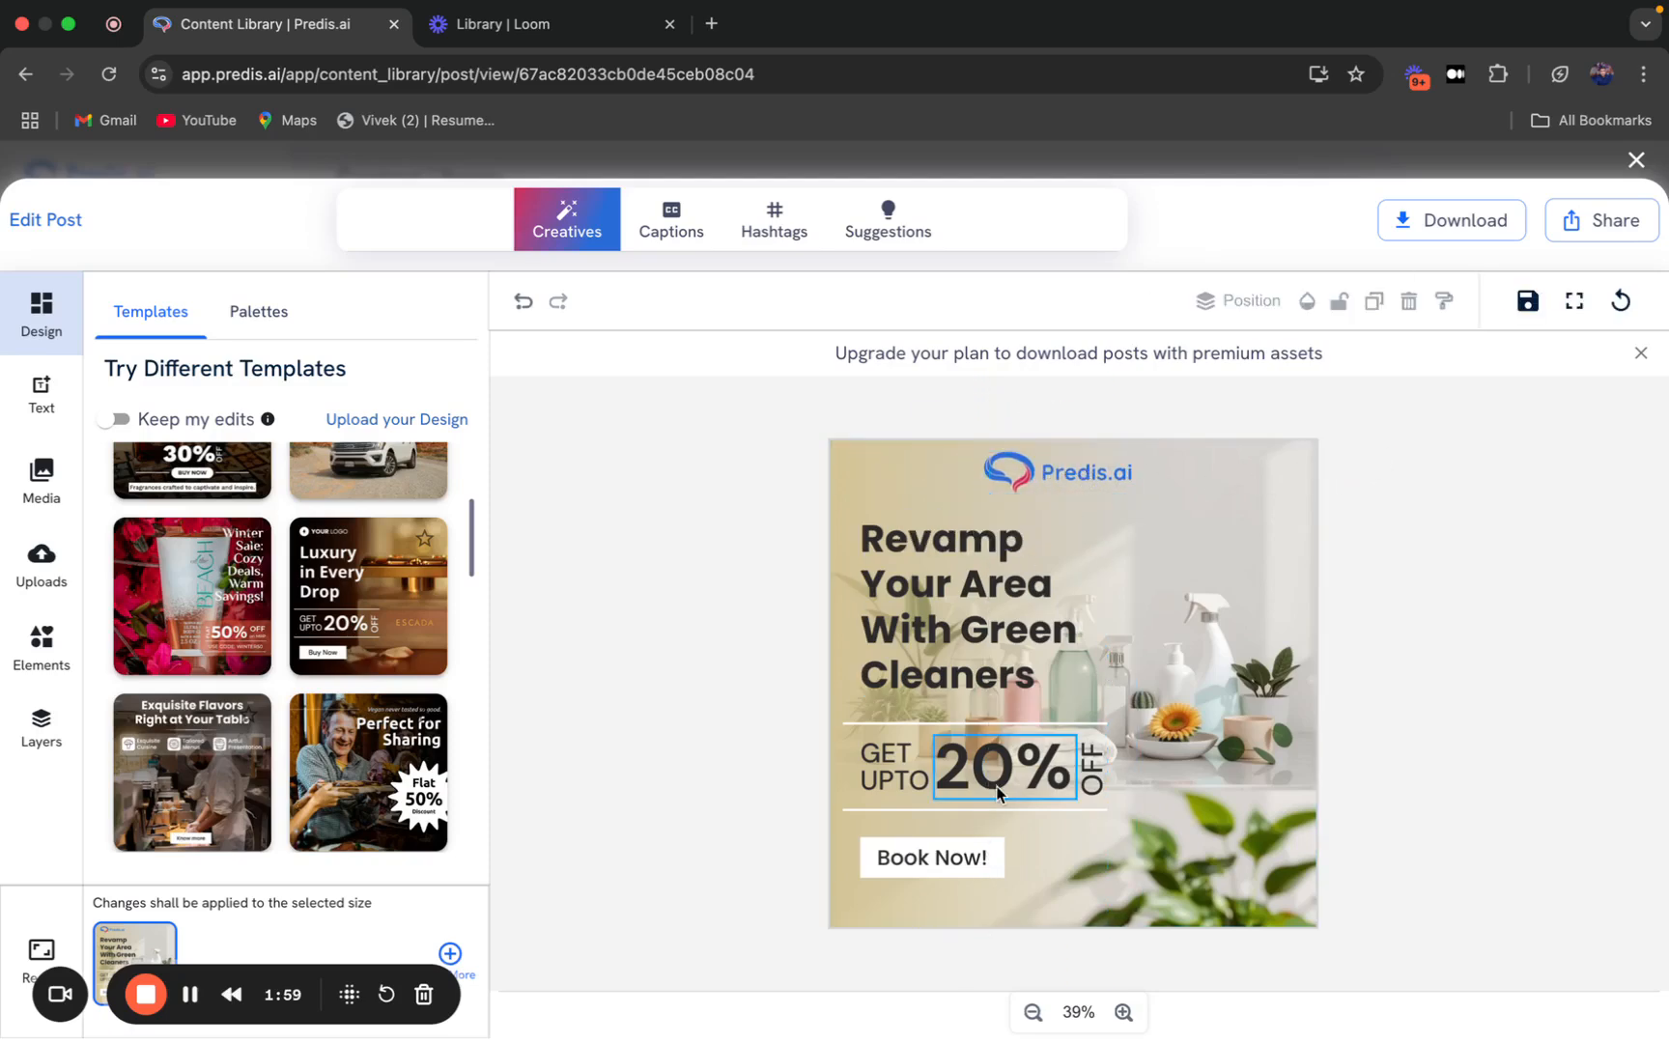
Rewrite the headline with one of the AI write tones and shrink its text box to fit above the discount line.
{"action": "left_click", "coordinate": [970, 618]}
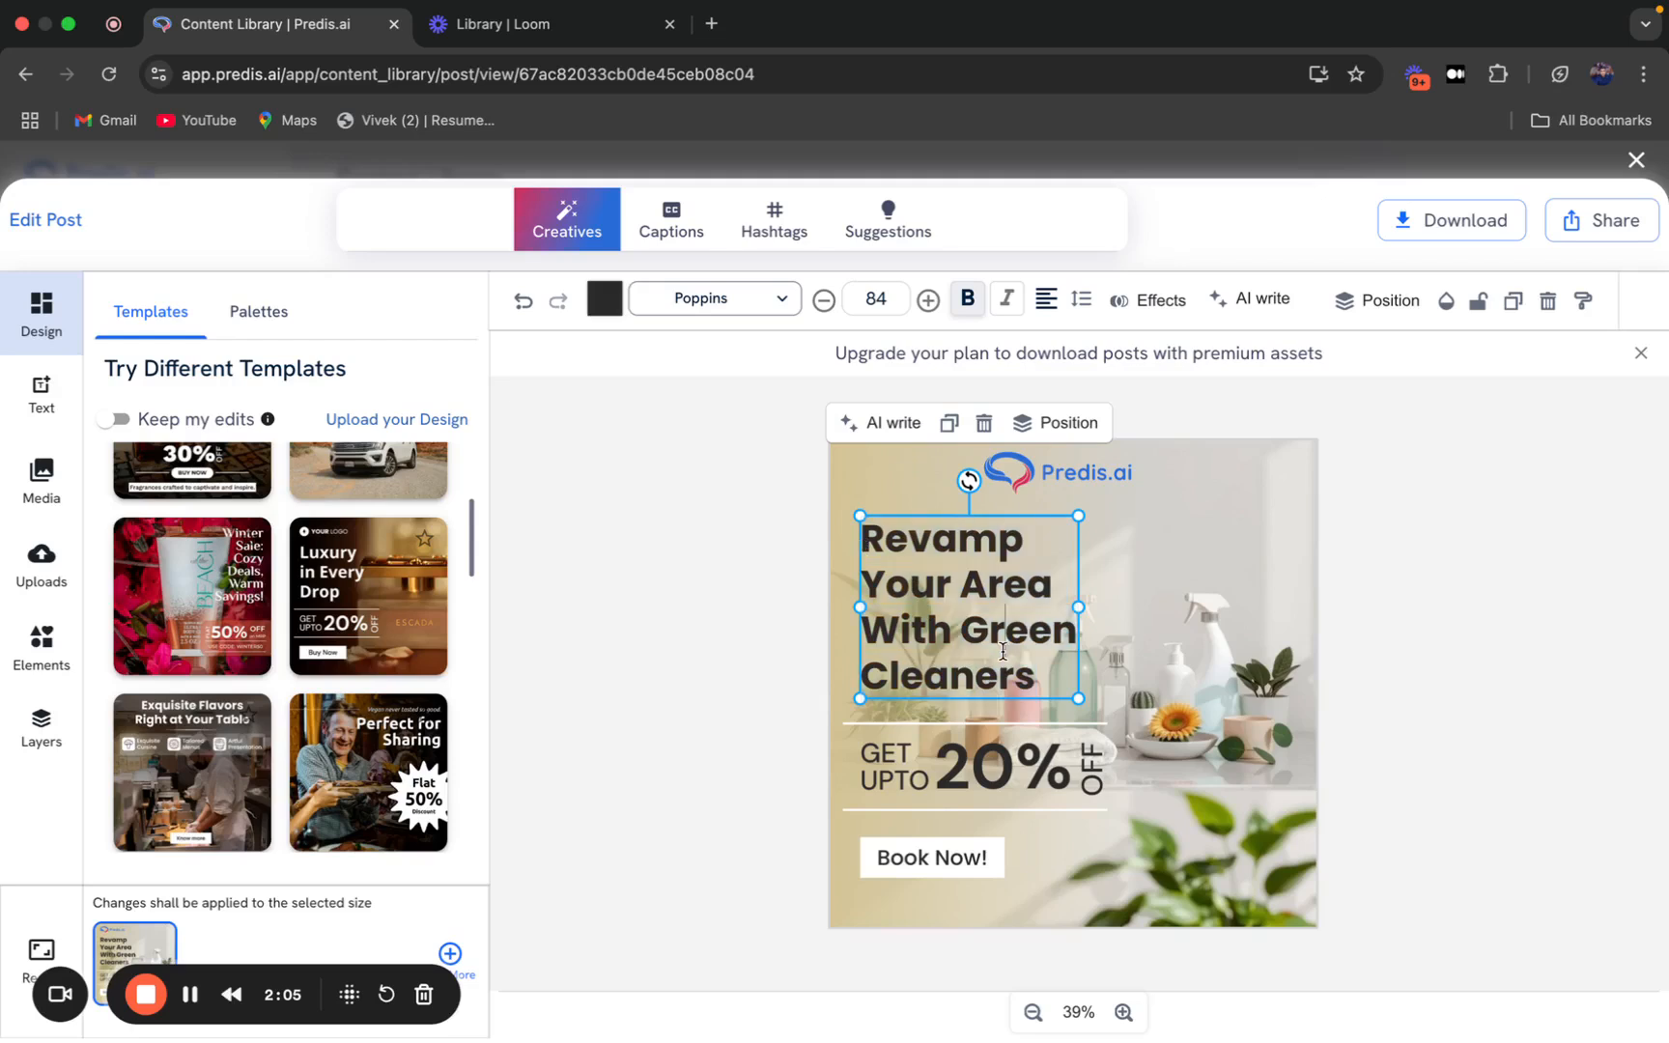
{"action": "left_click", "coordinate": [884, 423]}
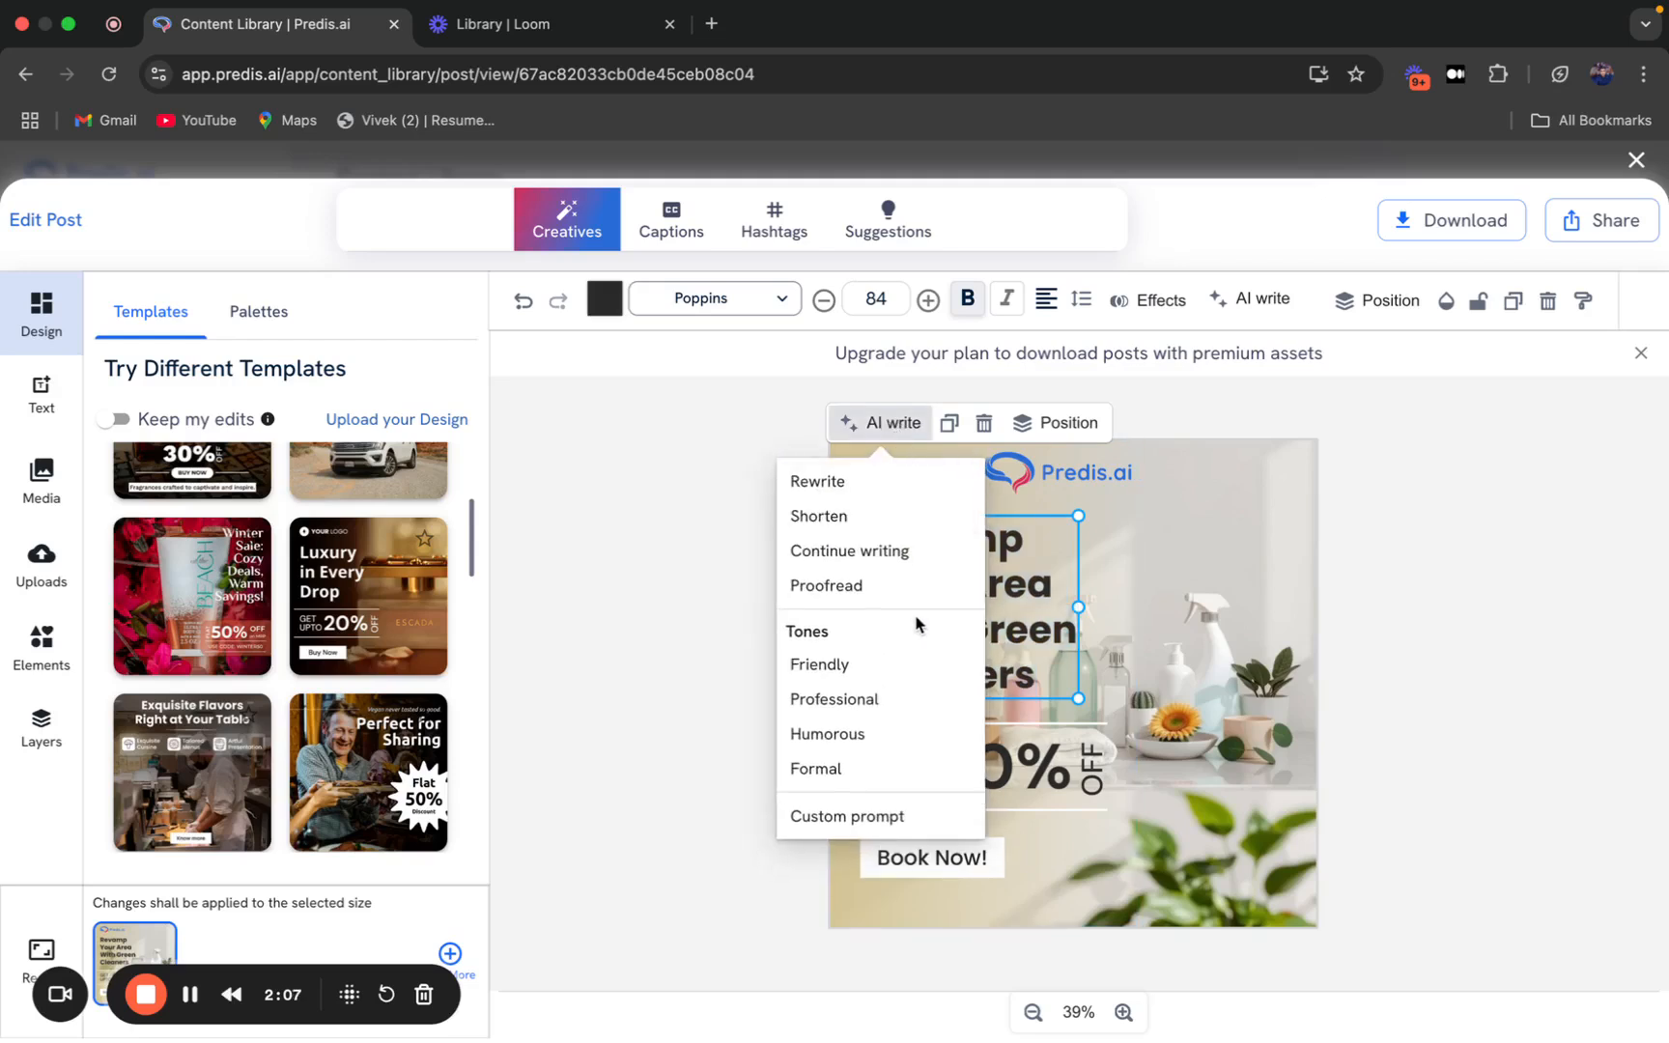
{"action": "left_click", "coordinate": [862, 749]}
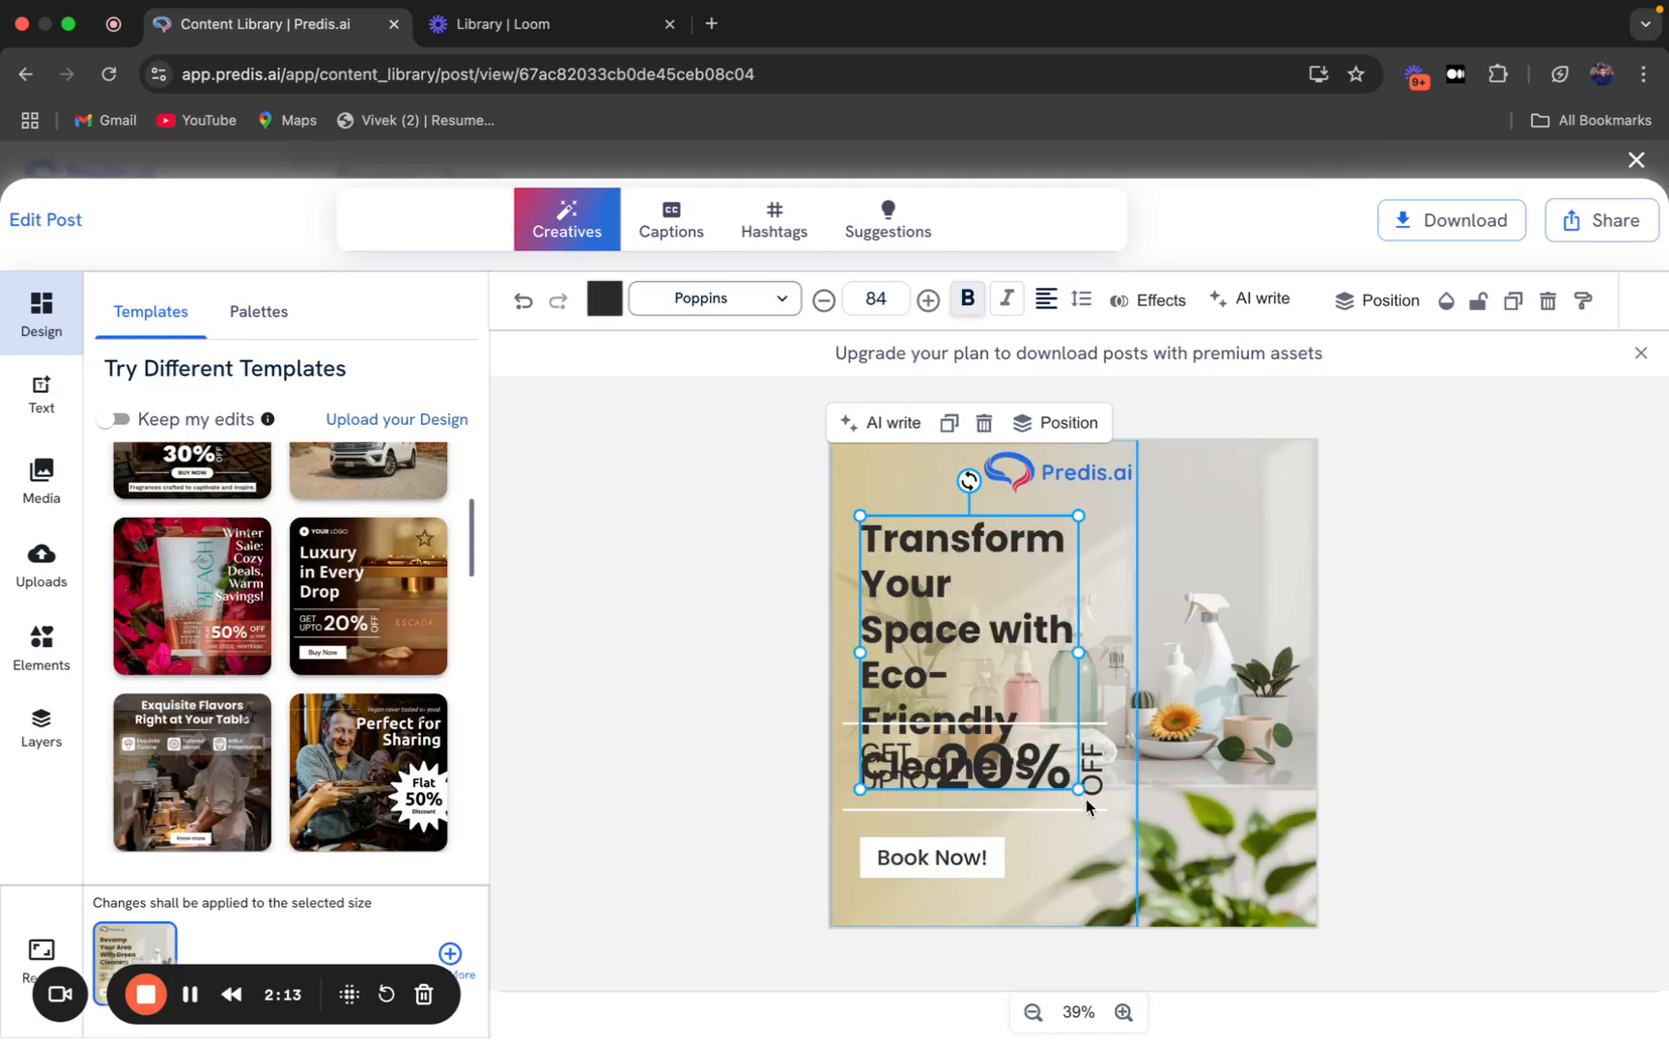
{"action": "left_click_drag", "start_coordinate": [1079, 789], "coordinate": [1003, 691]}
{"action": "left_click_drag", "start_coordinate": [939, 601], "coordinate": [944, 608]}
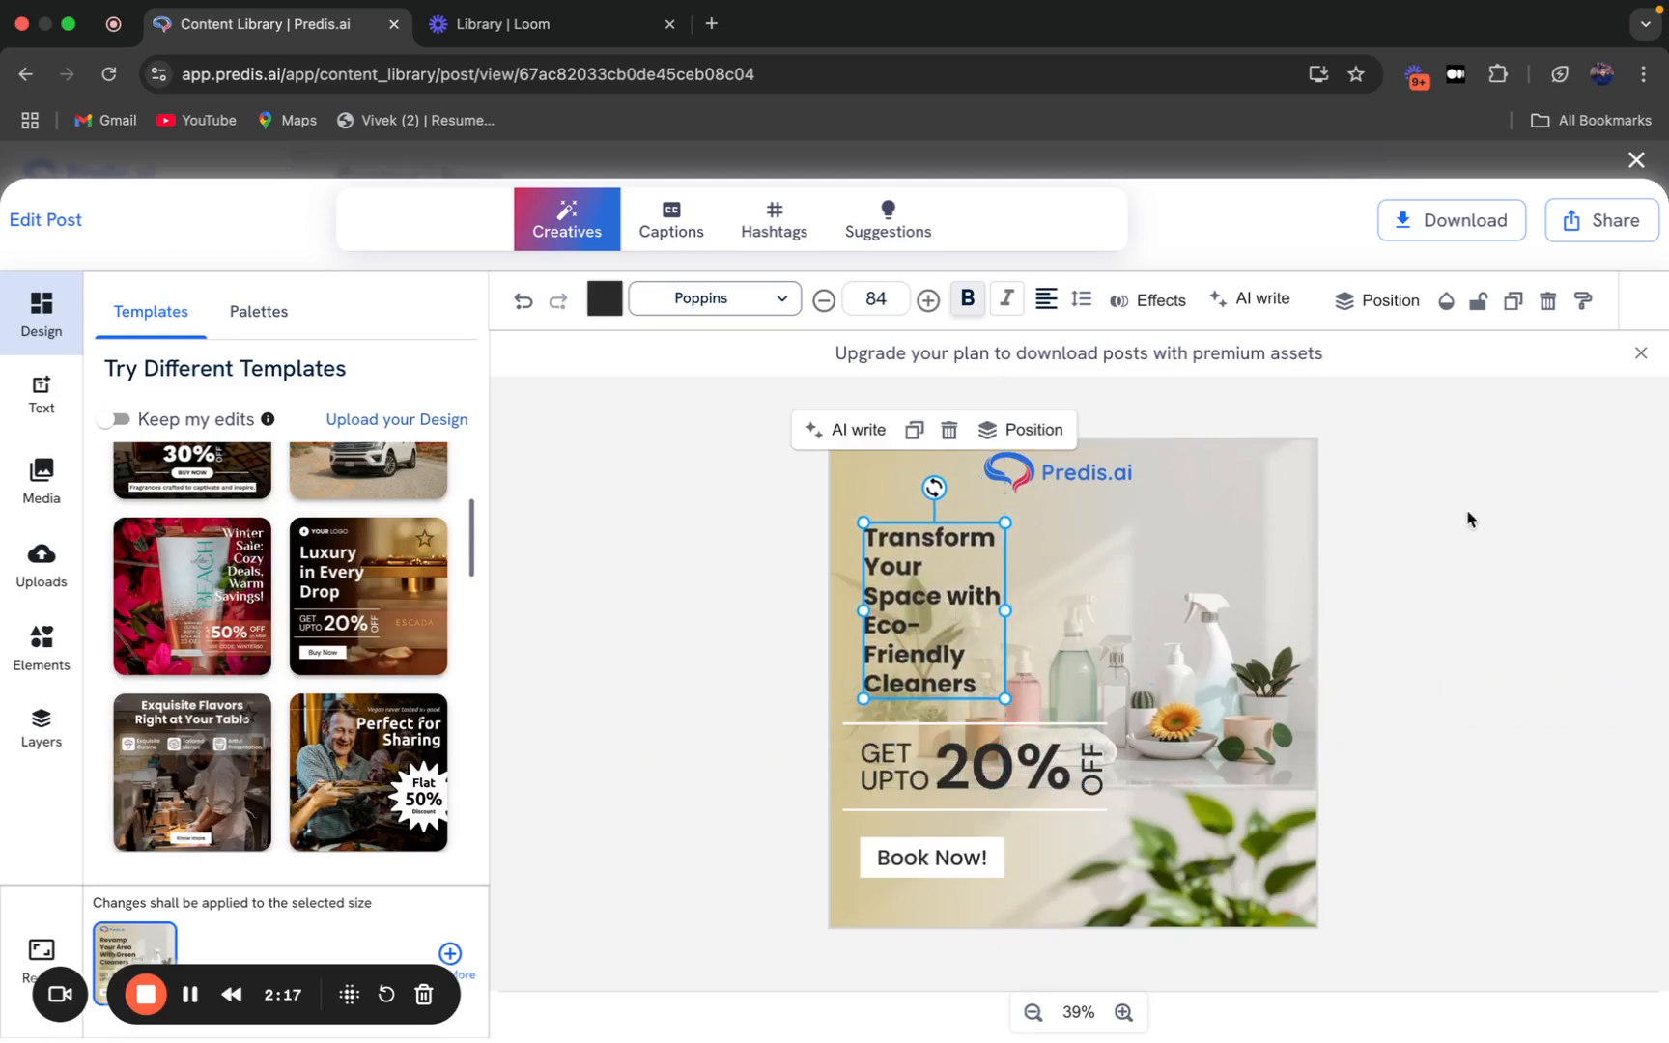
{"action": "left_click", "coordinate": [1420, 588]}
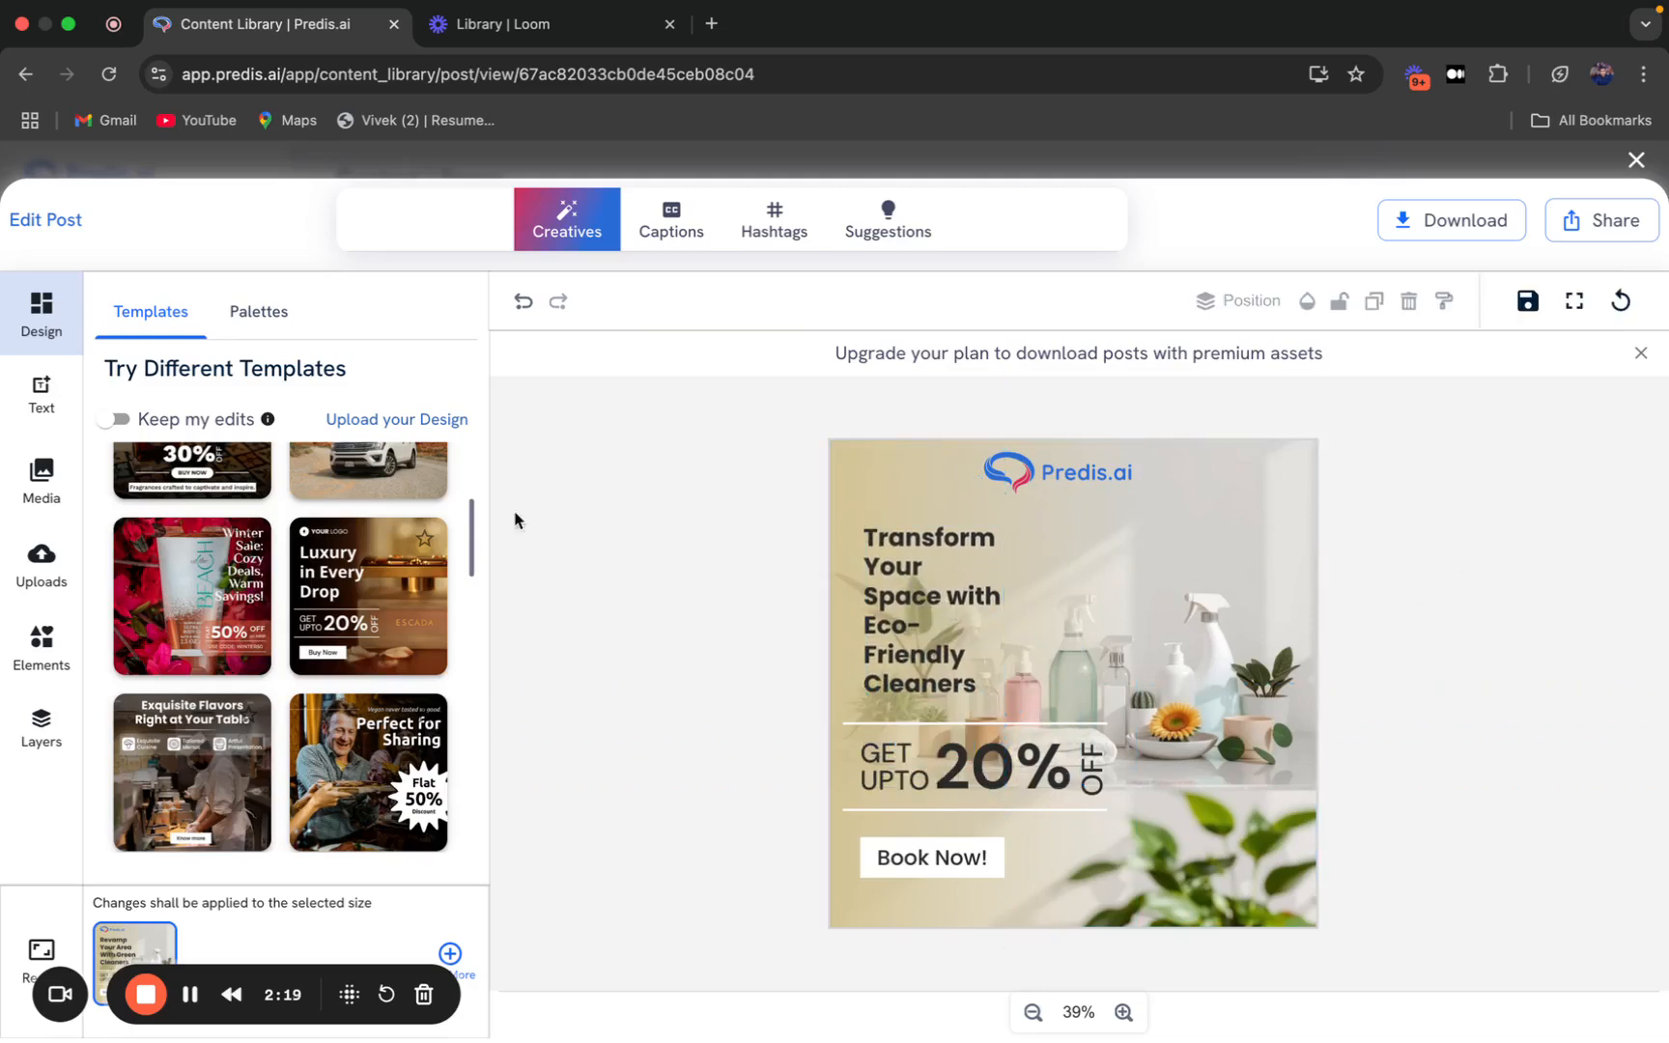
Regenerate the background image with AI Recreate, using the prefilled description of eco-friendly cleaning supplies.
{"action": "left_click", "coordinate": [1225, 665]}
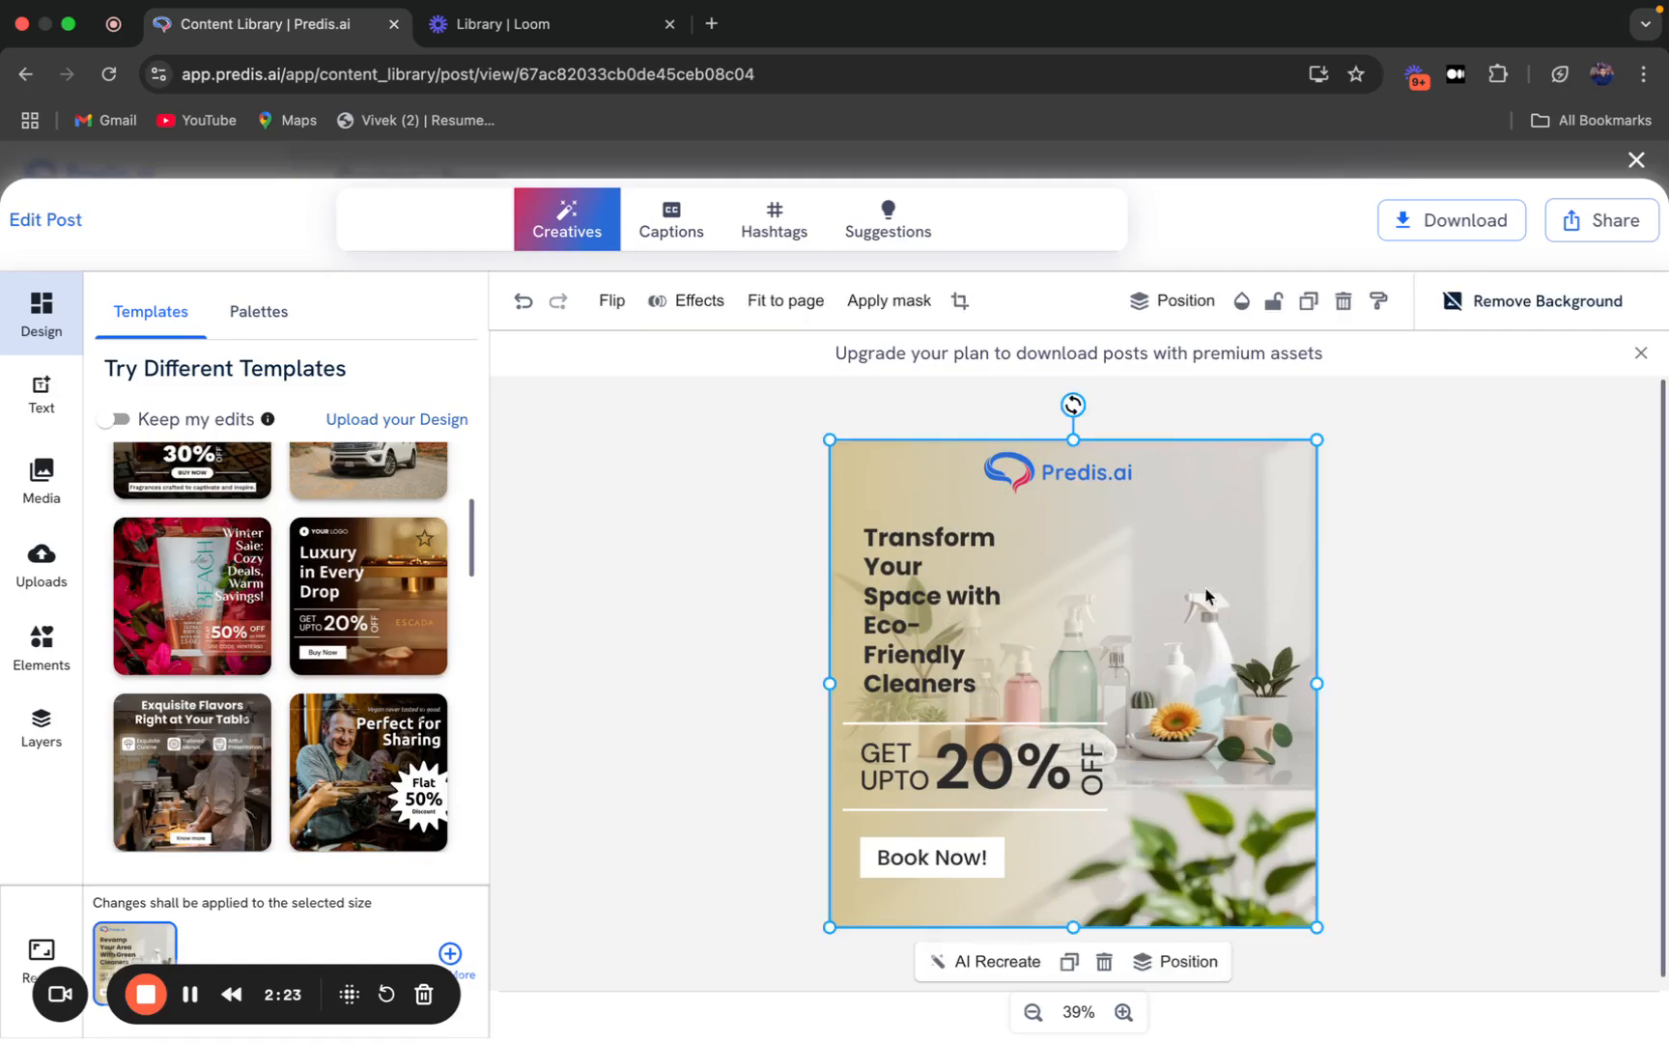
{"action": "left_click", "coordinate": [994, 963]}
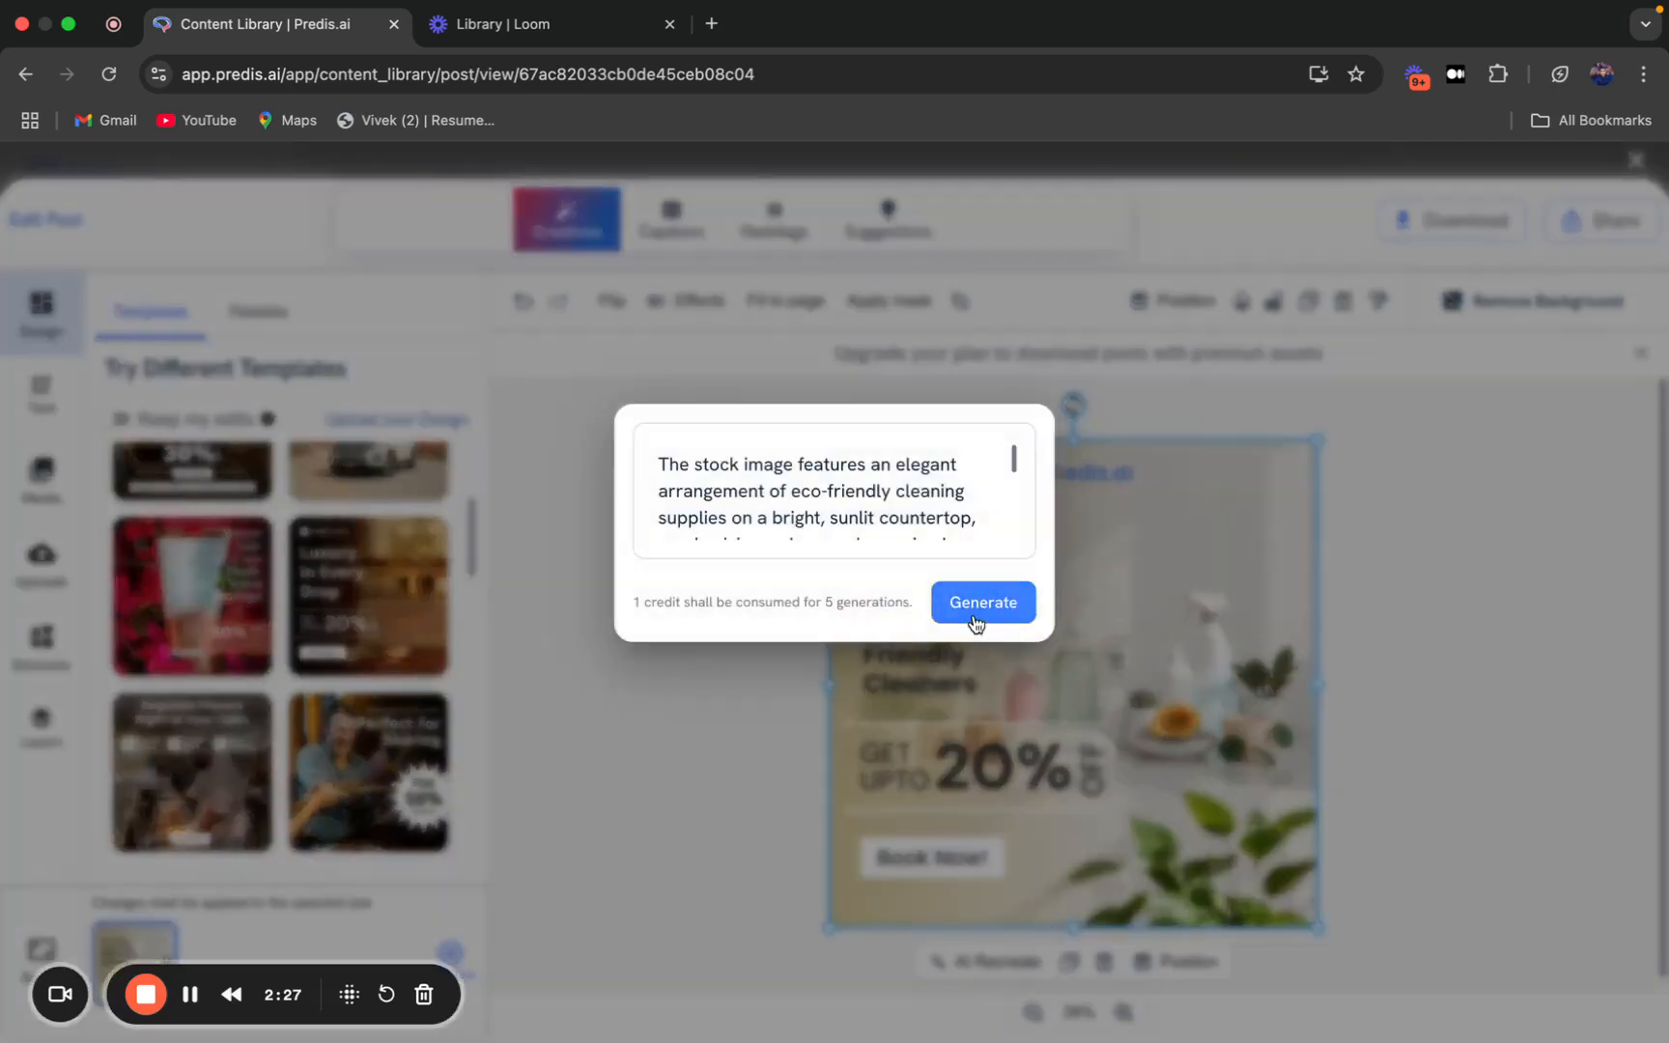
{"action": "scroll", "coordinate": [853, 485], "scroll_direction": "down", "scroll_amount": 5}
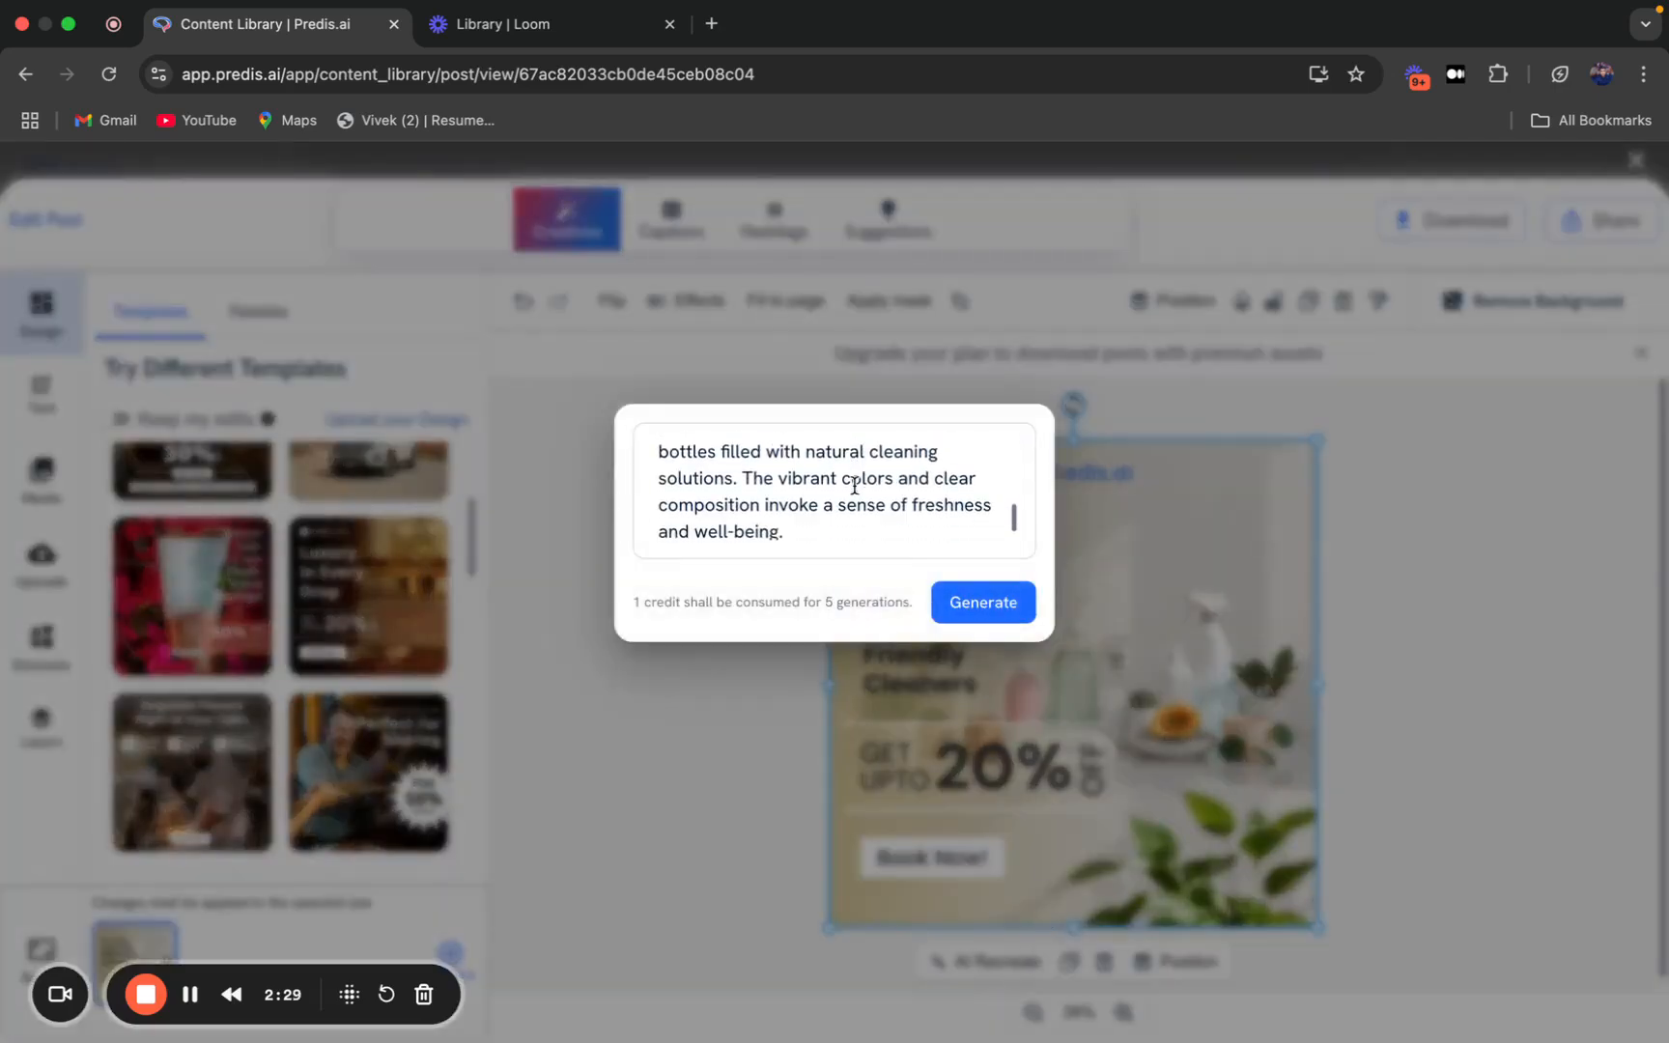
{"action": "scroll", "coordinate": [853, 485], "scroll_direction": "up", "scroll_amount": 5}
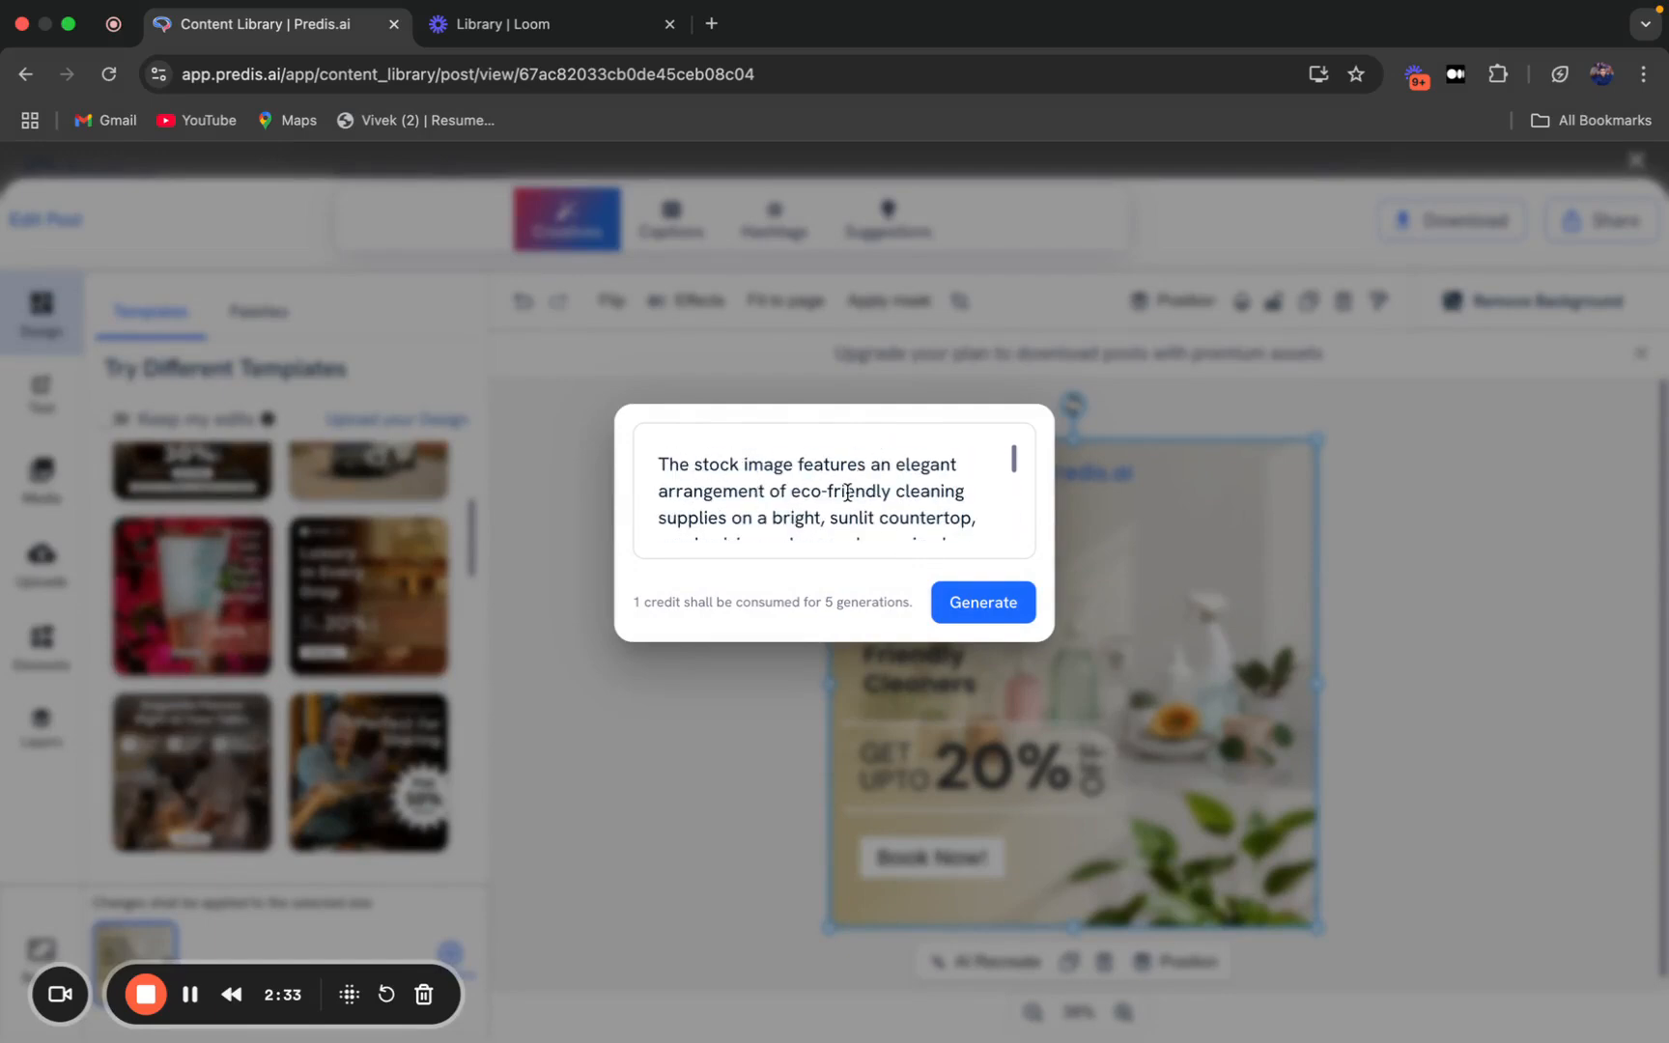
{"action": "left_click", "coordinate": [984, 606]}
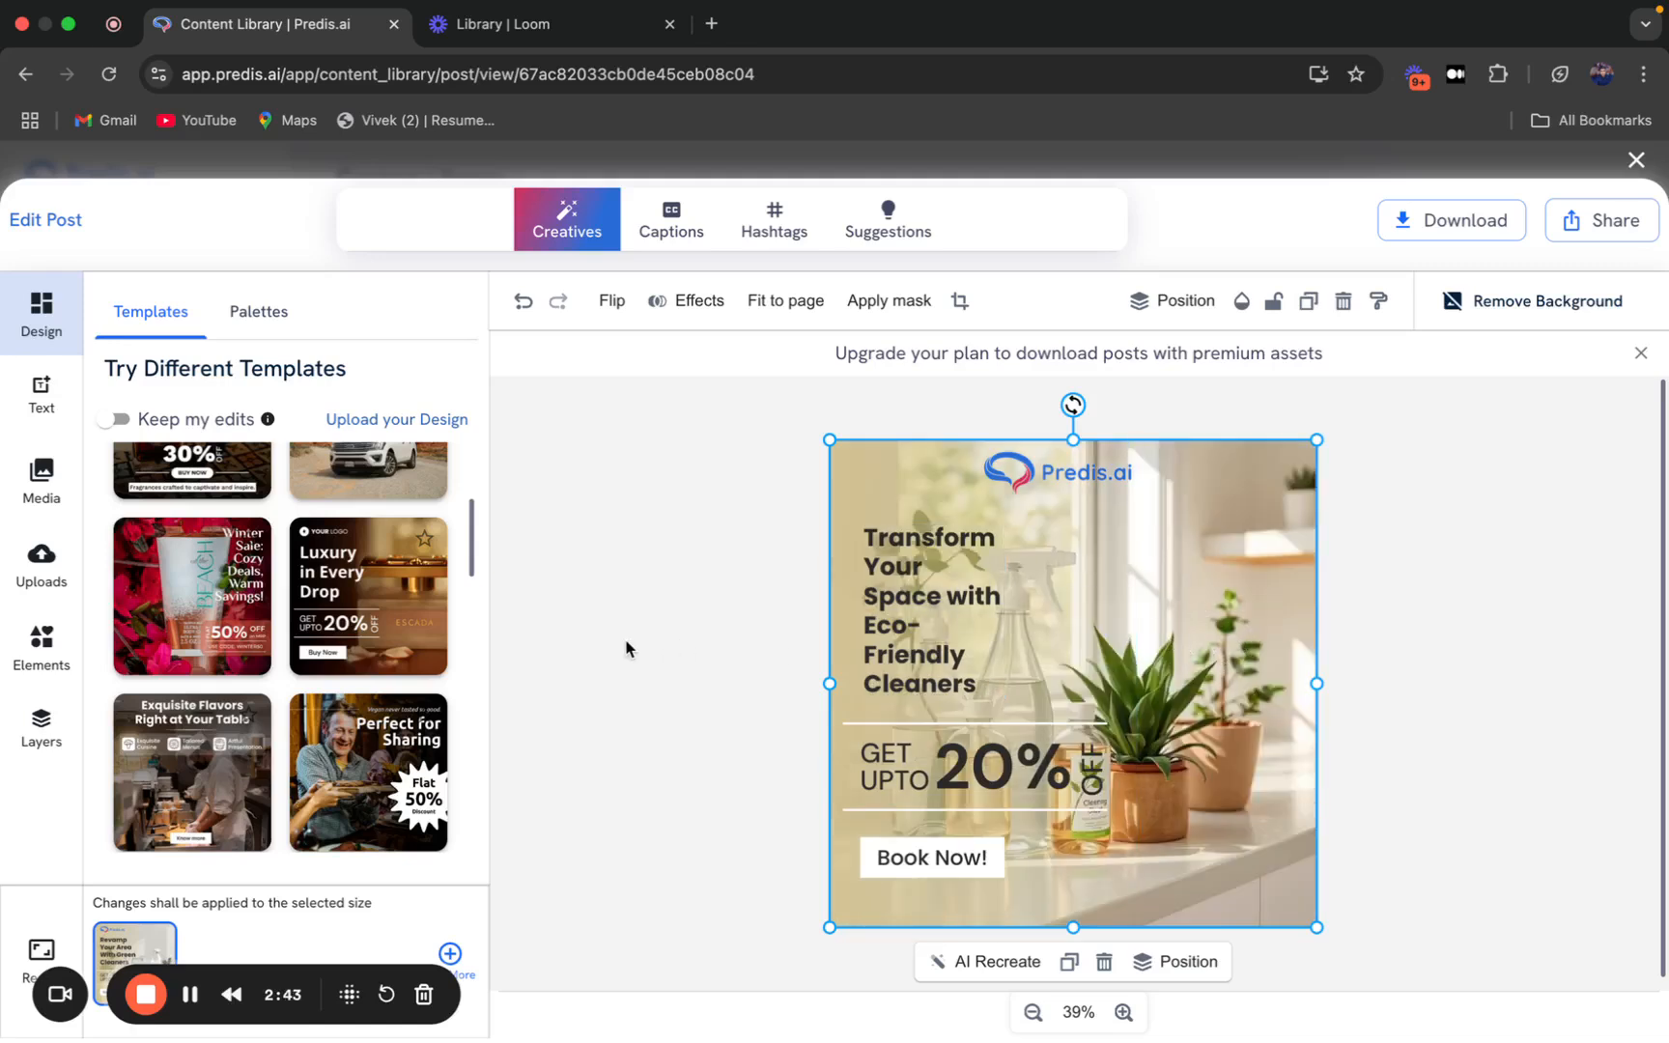
Browse the preset text styles, add a body text box to the design and delete it again.
{"action": "left_click", "coordinate": [39, 405]}
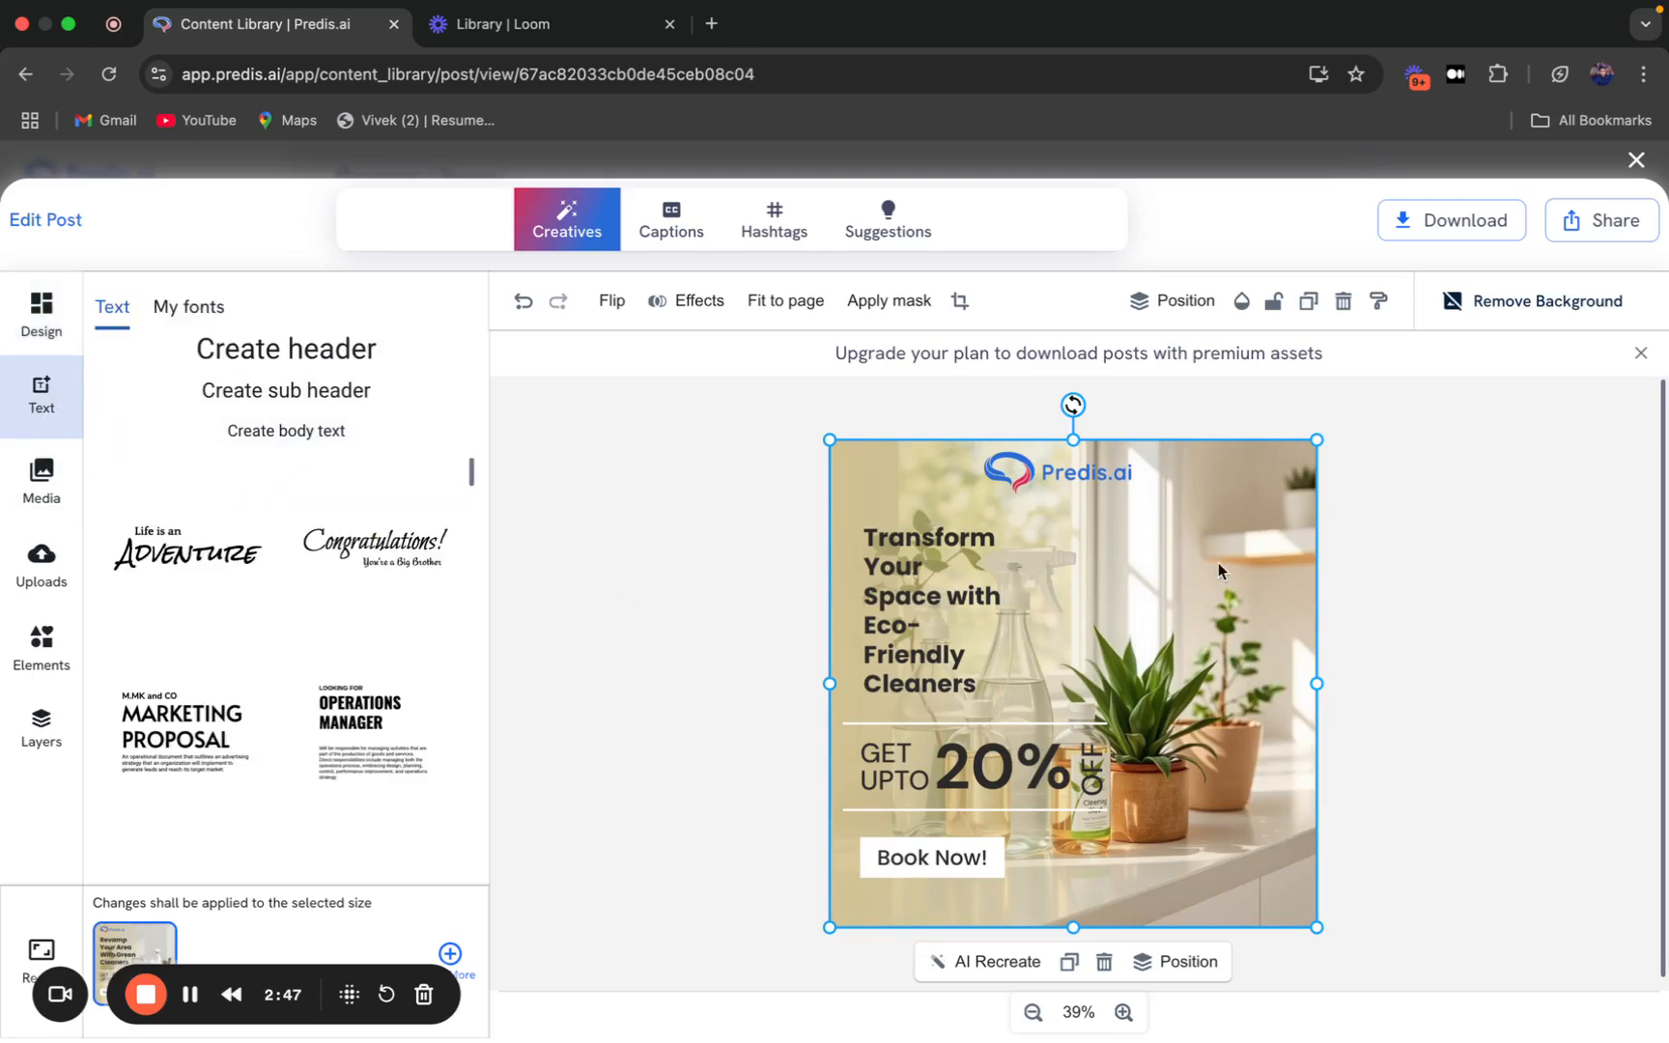
{"action": "scroll", "coordinate": [203, 581], "scroll_direction": "down", "scroll_amount": 5}
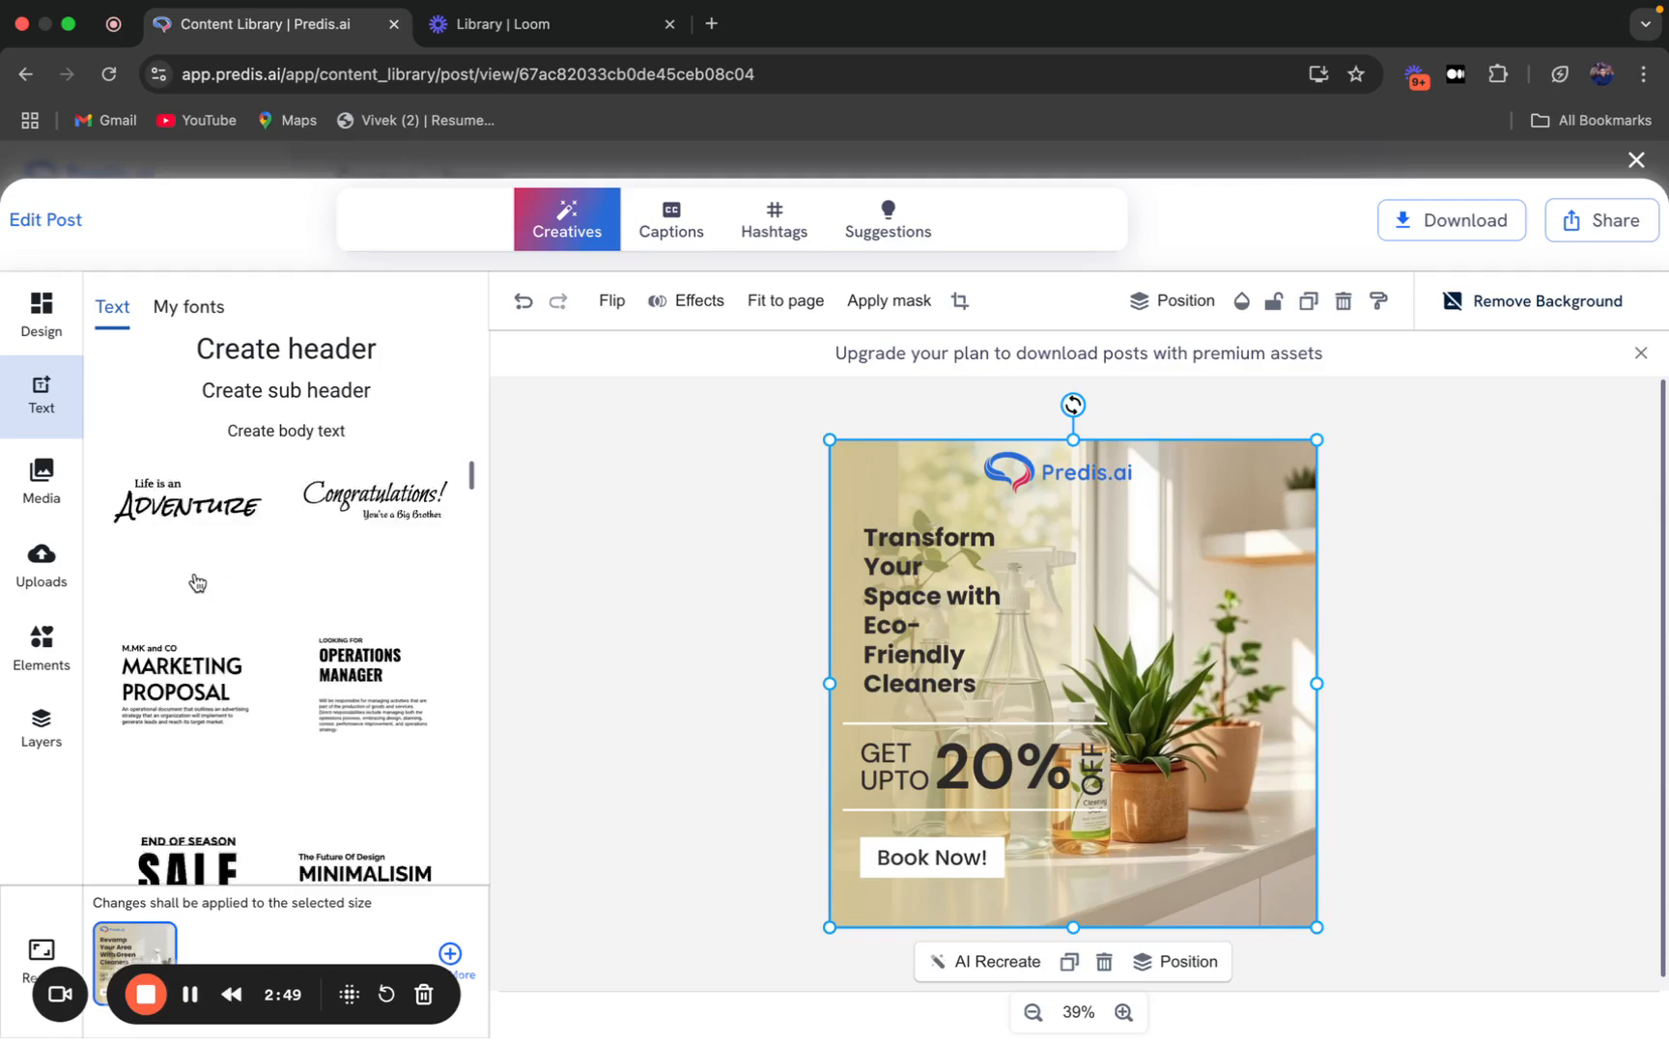
{"action": "scroll", "coordinate": [196, 581], "scroll_direction": "down", "scroll_amount": 6}
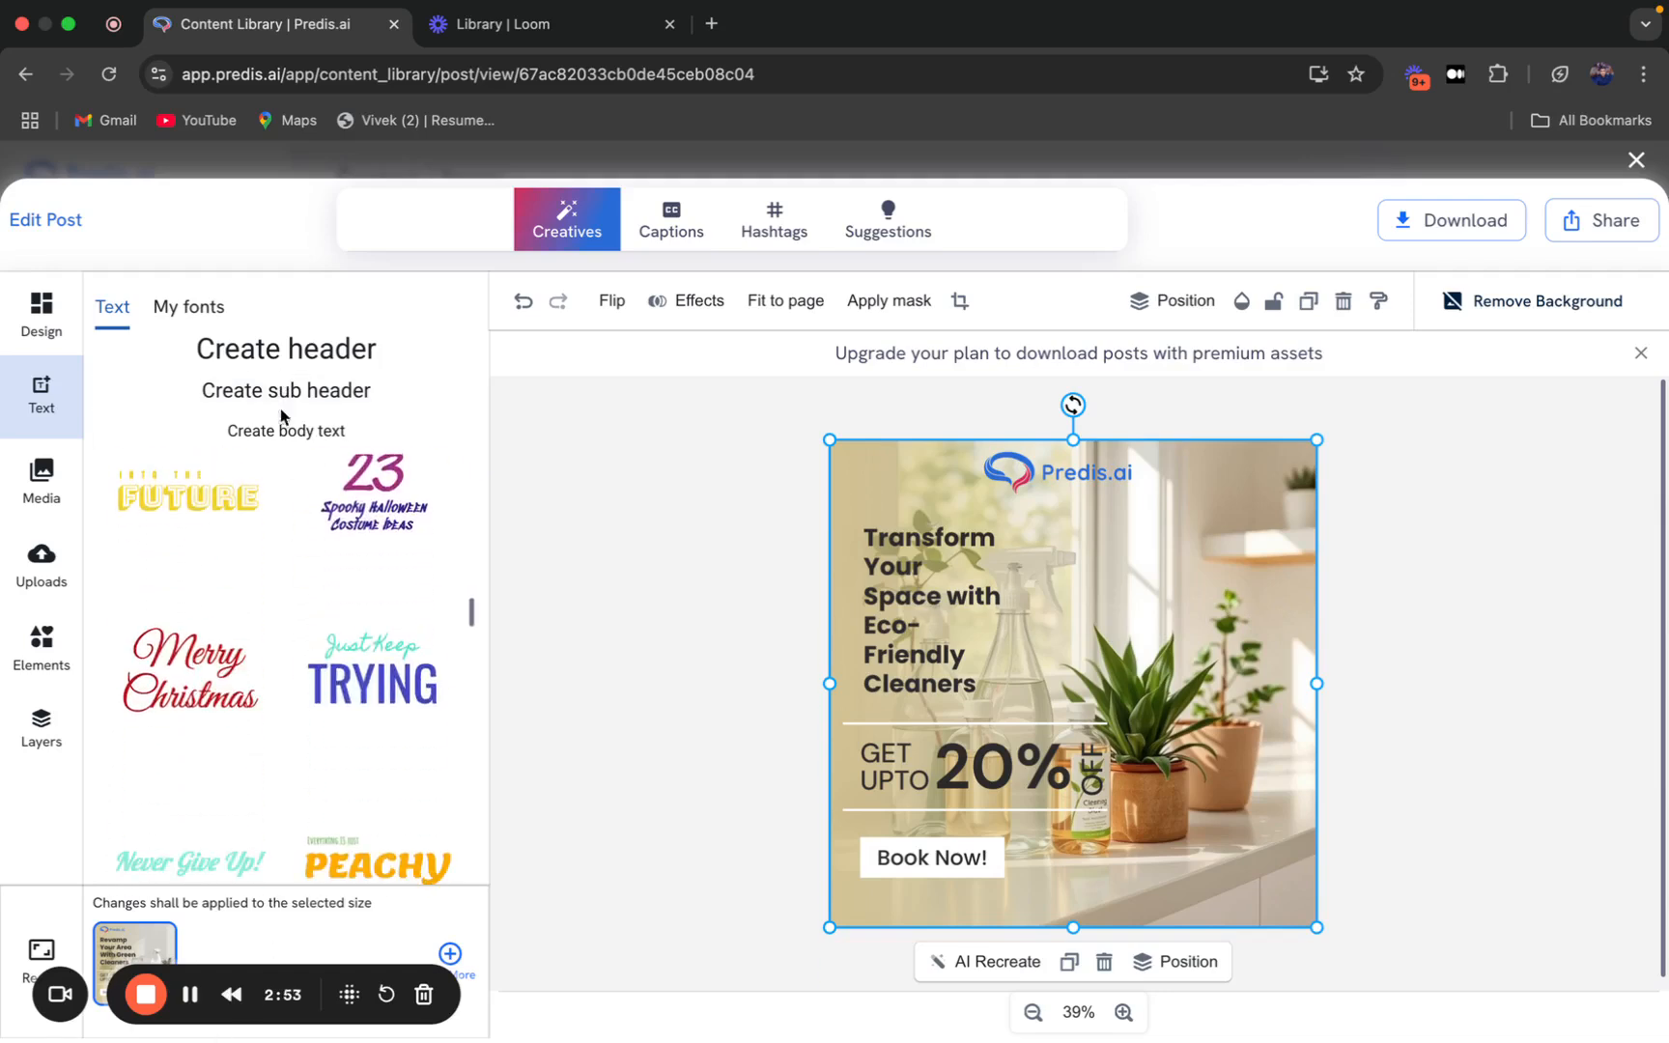
{"action": "left_click", "coordinate": [297, 431]}
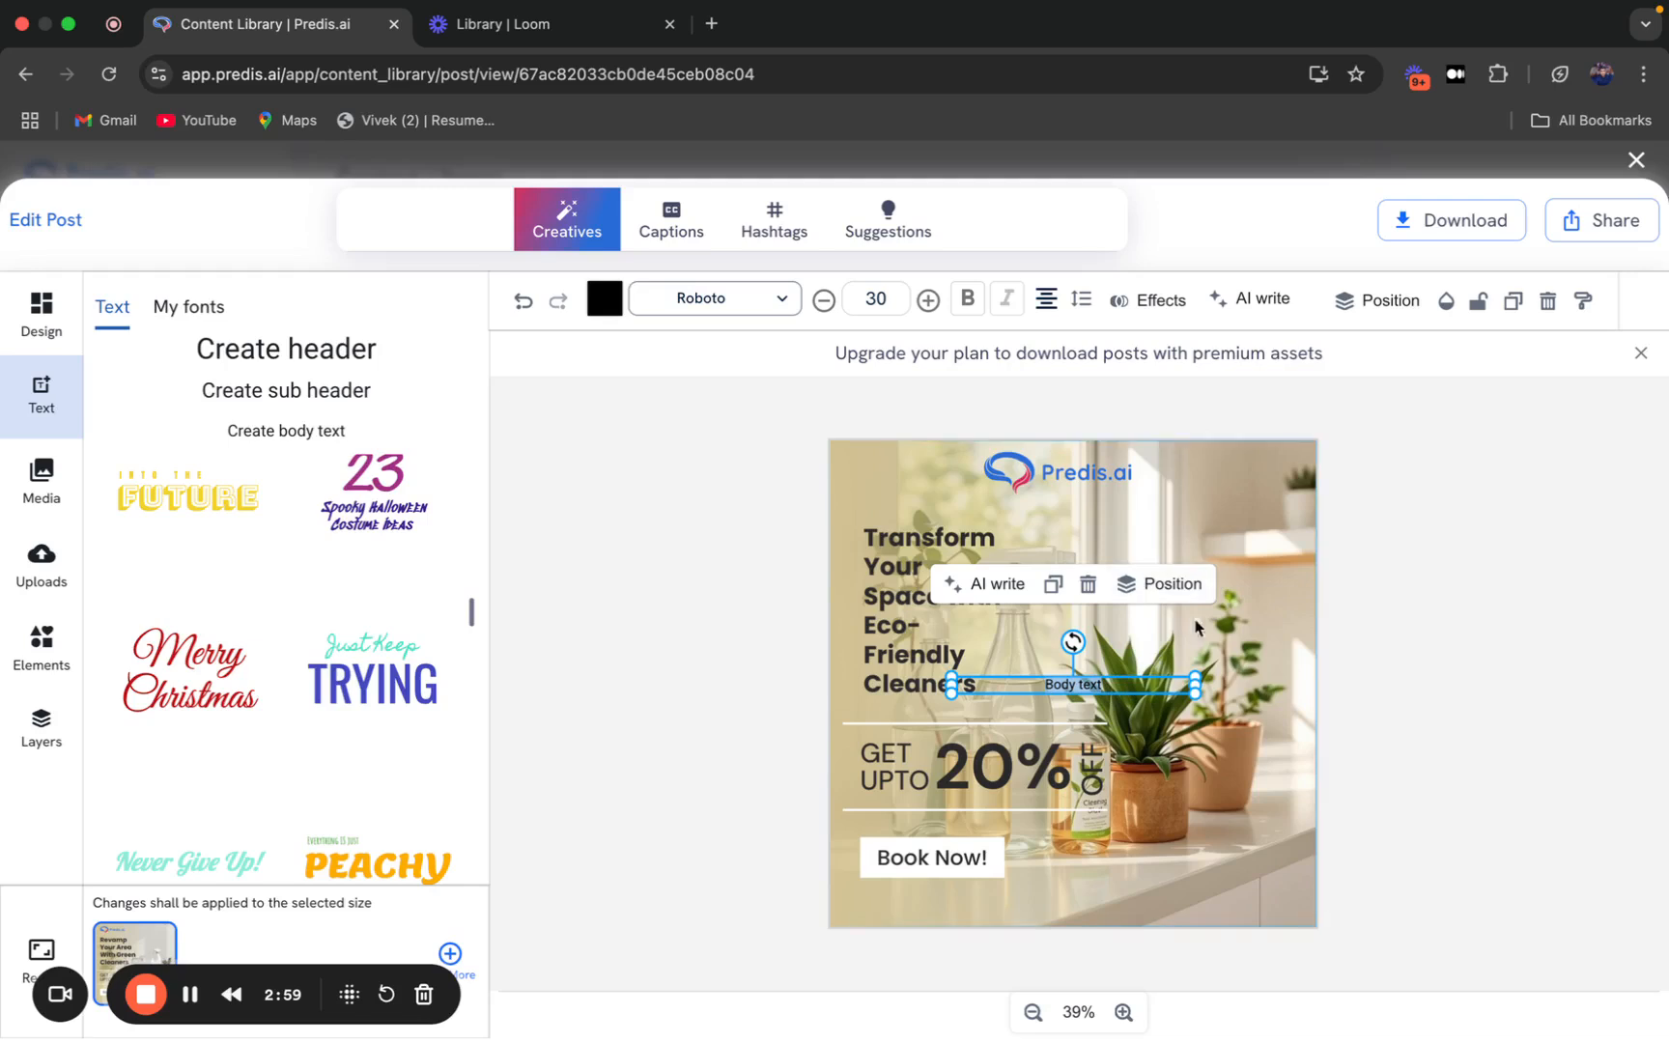
{"action": "left_click", "coordinate": [1083, 584]}
View the custom fonts and the AI-suggested images available for the post.
{"action": "left_click", "coordinate": [186, 310]}
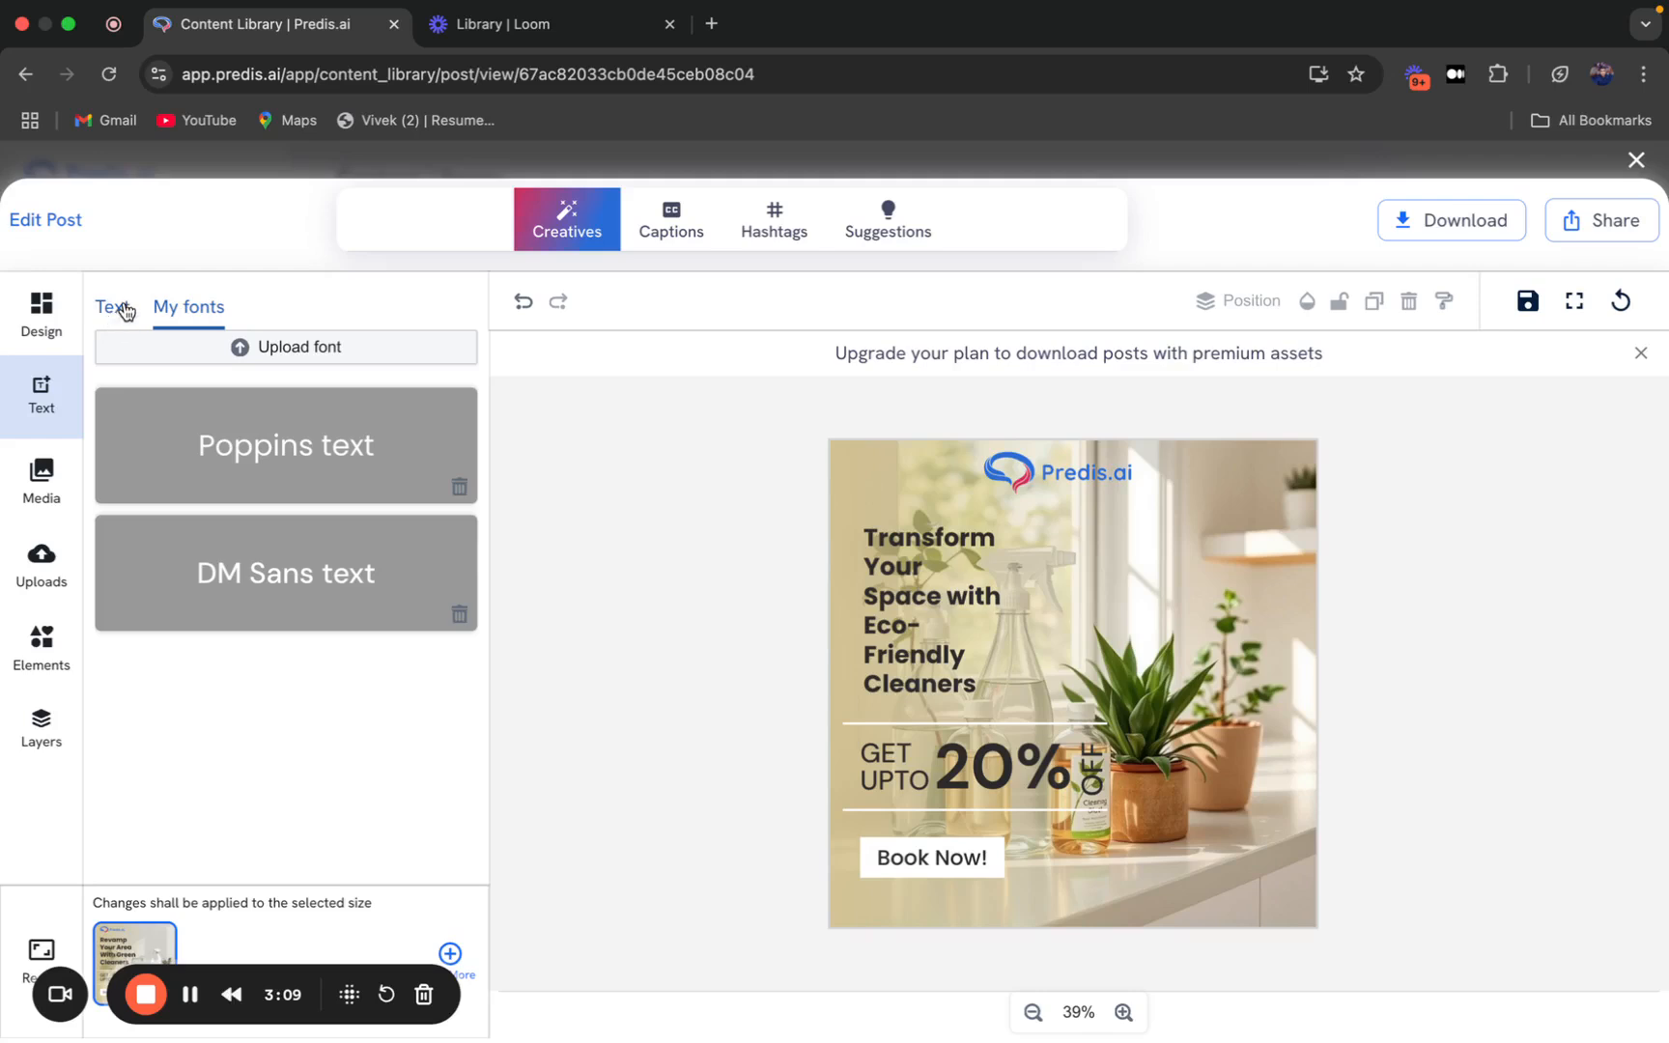
{"action": "left_click", "coordinate": [44, 504]}
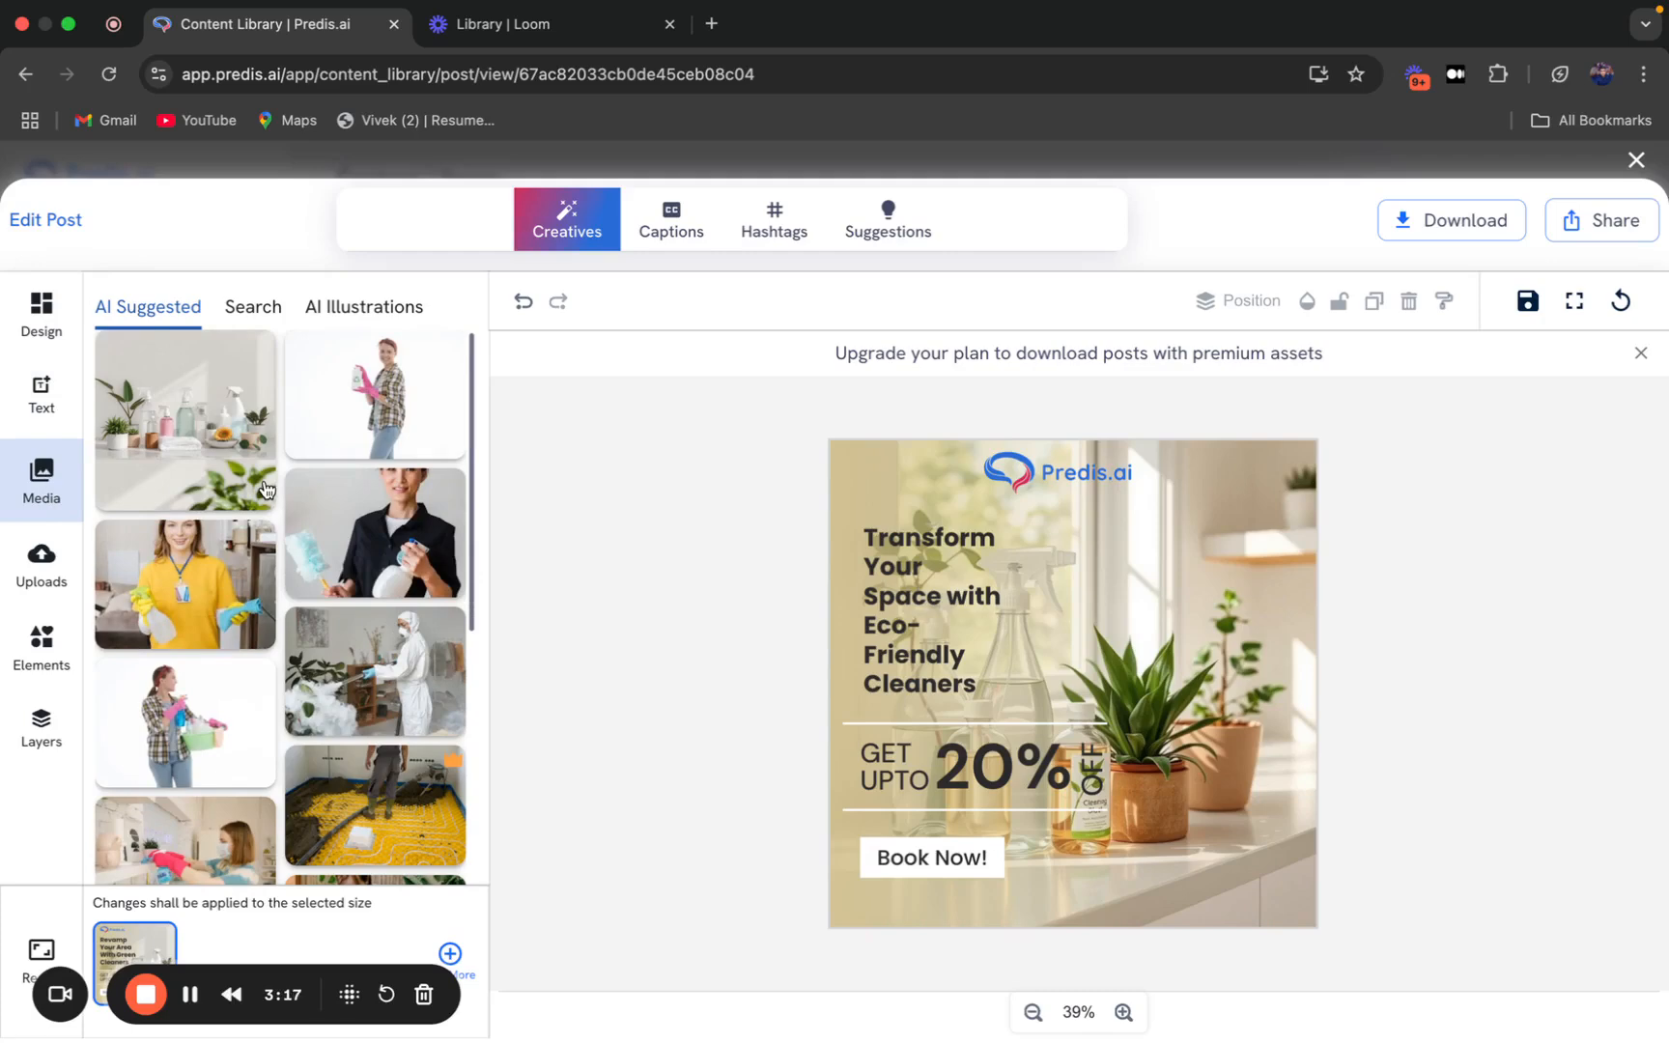
Look through the full list of AI-suggested stock images for the cleaning ad.
{"action": "scroll", "coordinate": [254, 599], "scroll_direction": "down", "scroll_amount": 5}
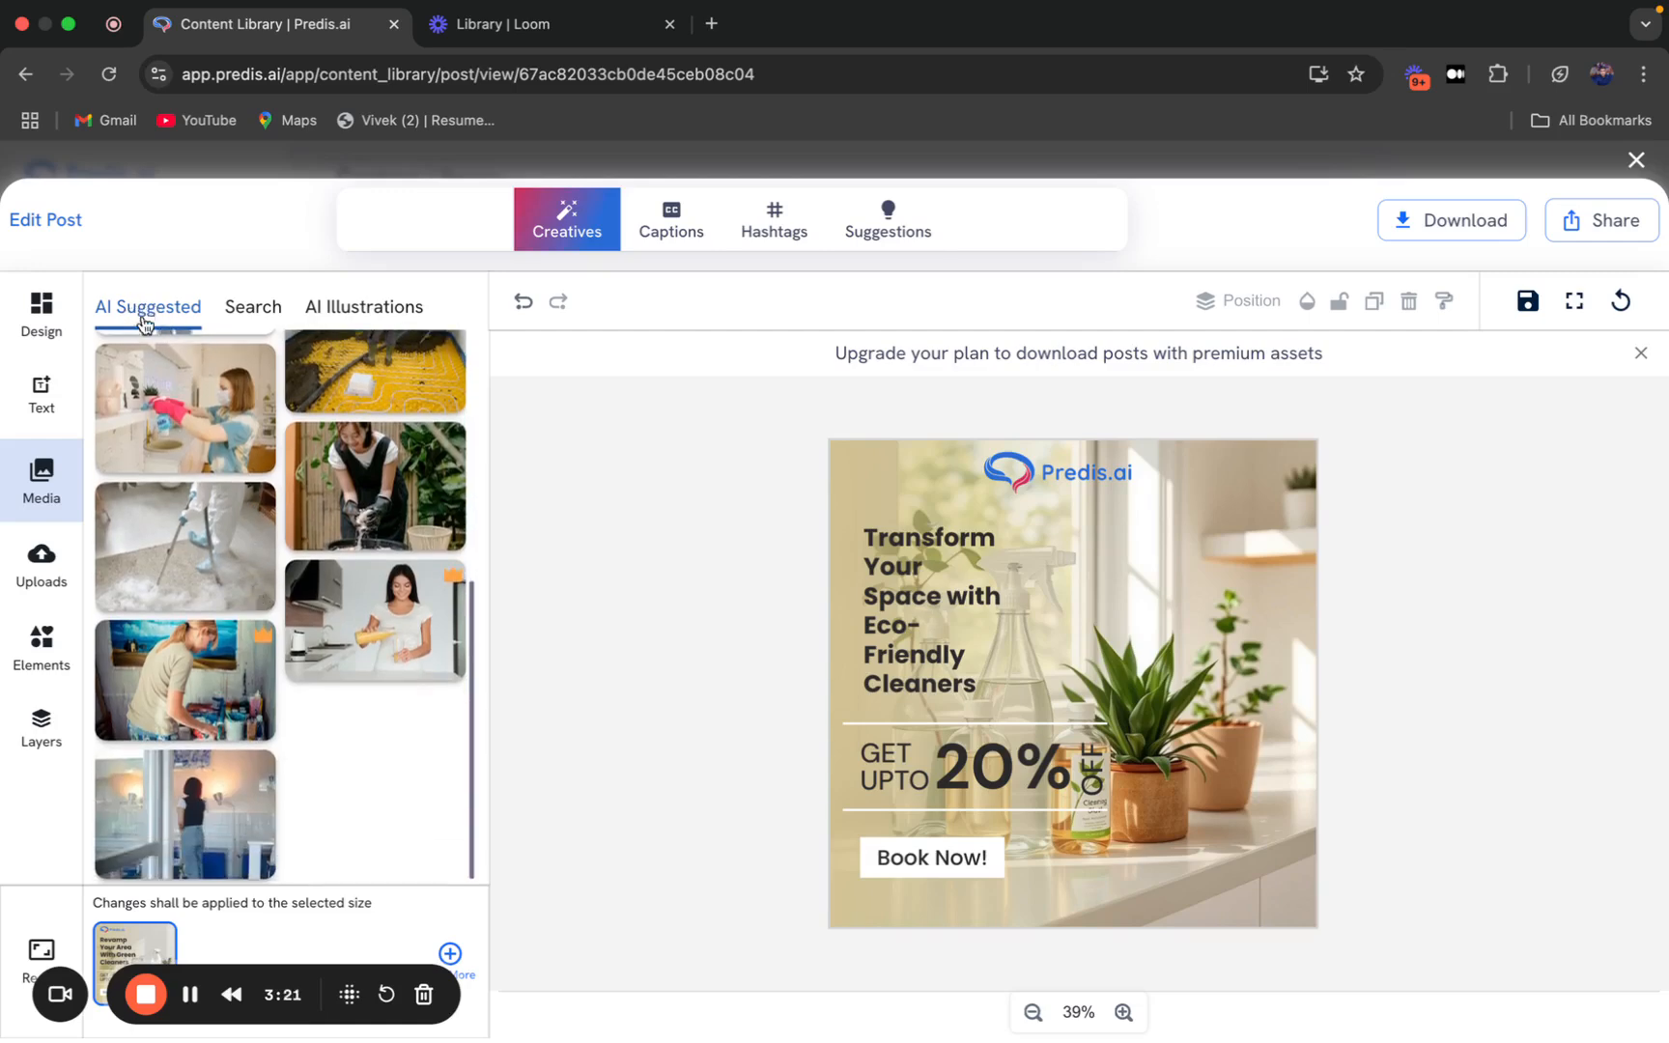
{"action": "scroll", "coordinate": [302, 519], "scroll_direction": "up", "scroll_amount": 5}
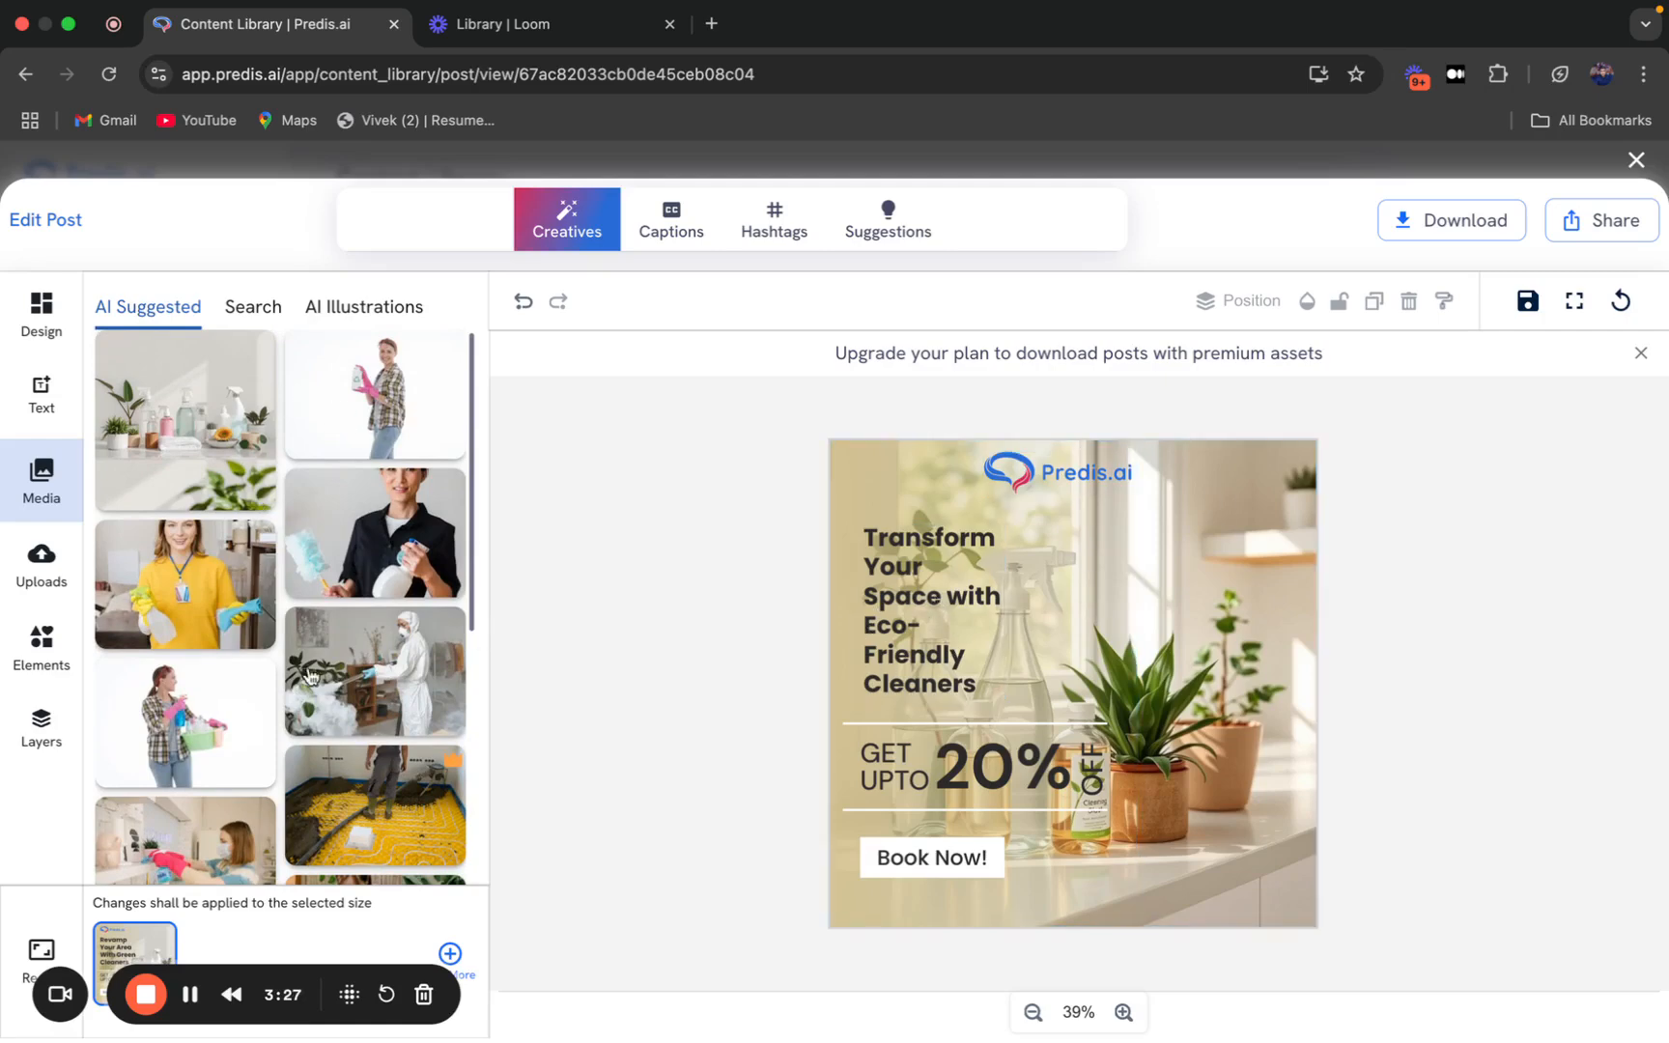
{"action": "scroll", "coordinate": [298, 684], "scroll_direction": "down", "scroll_amount": 5}
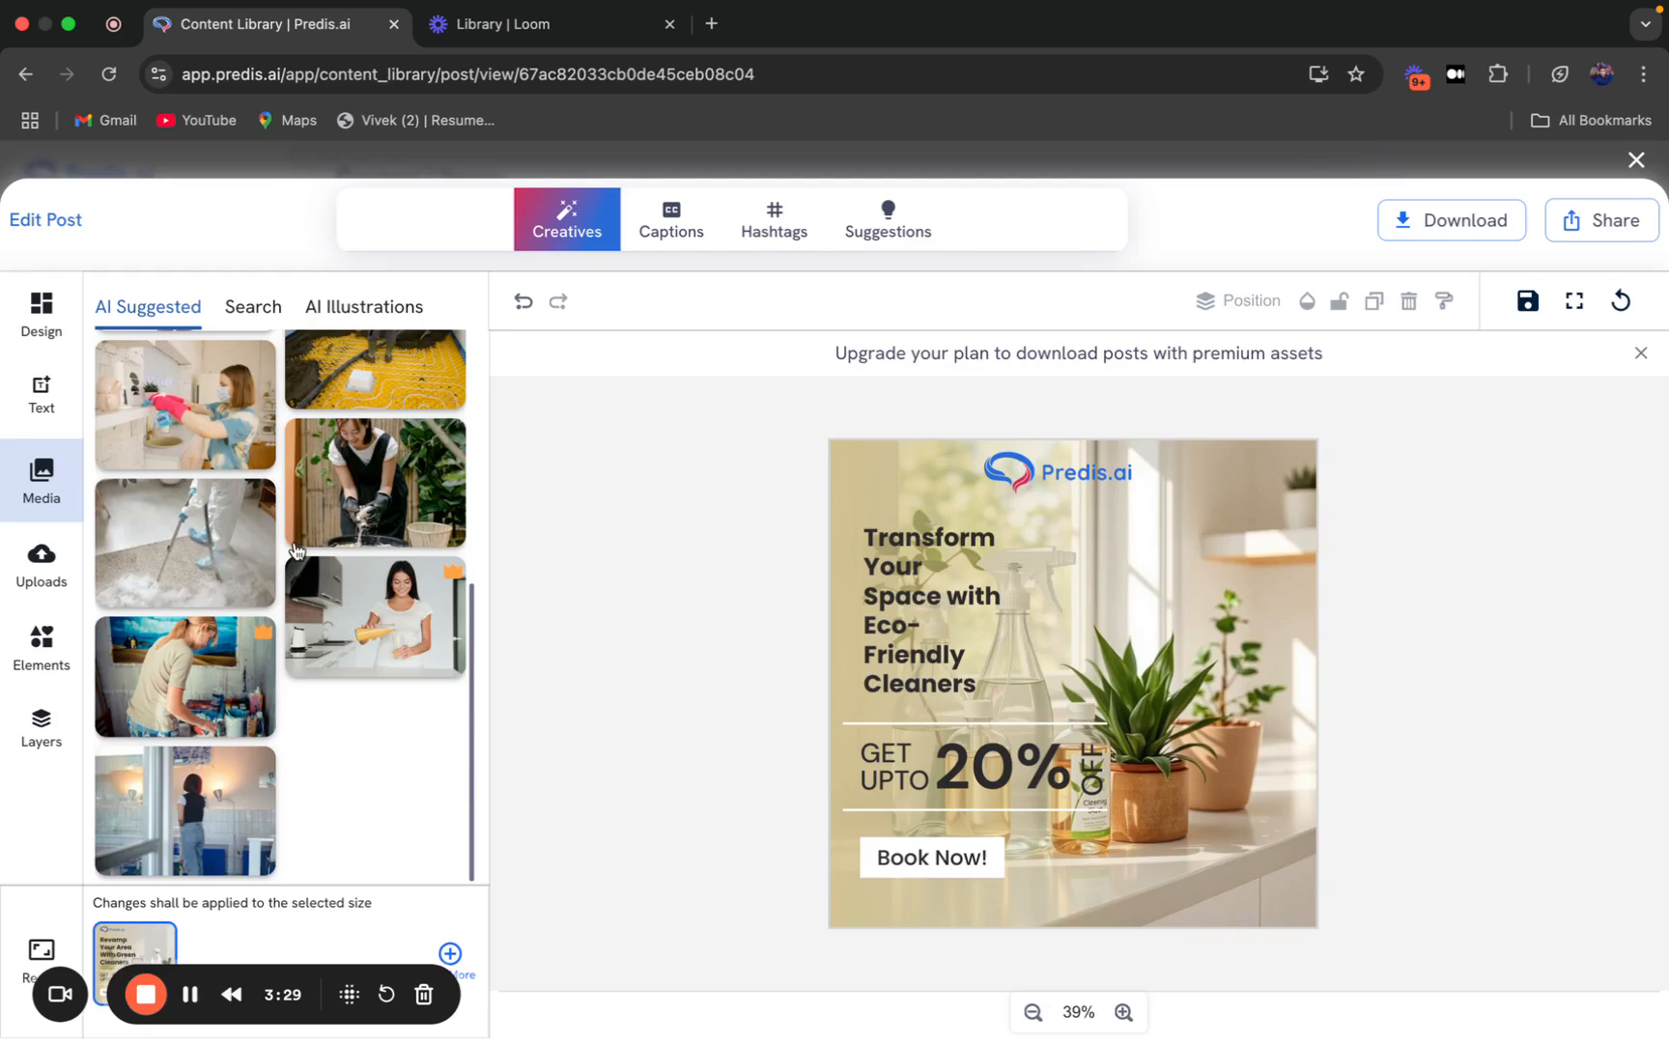
{"action": "scroll", "coordinate": [294, 551], "scroll_direction": "up", "scroll_amount": 10}
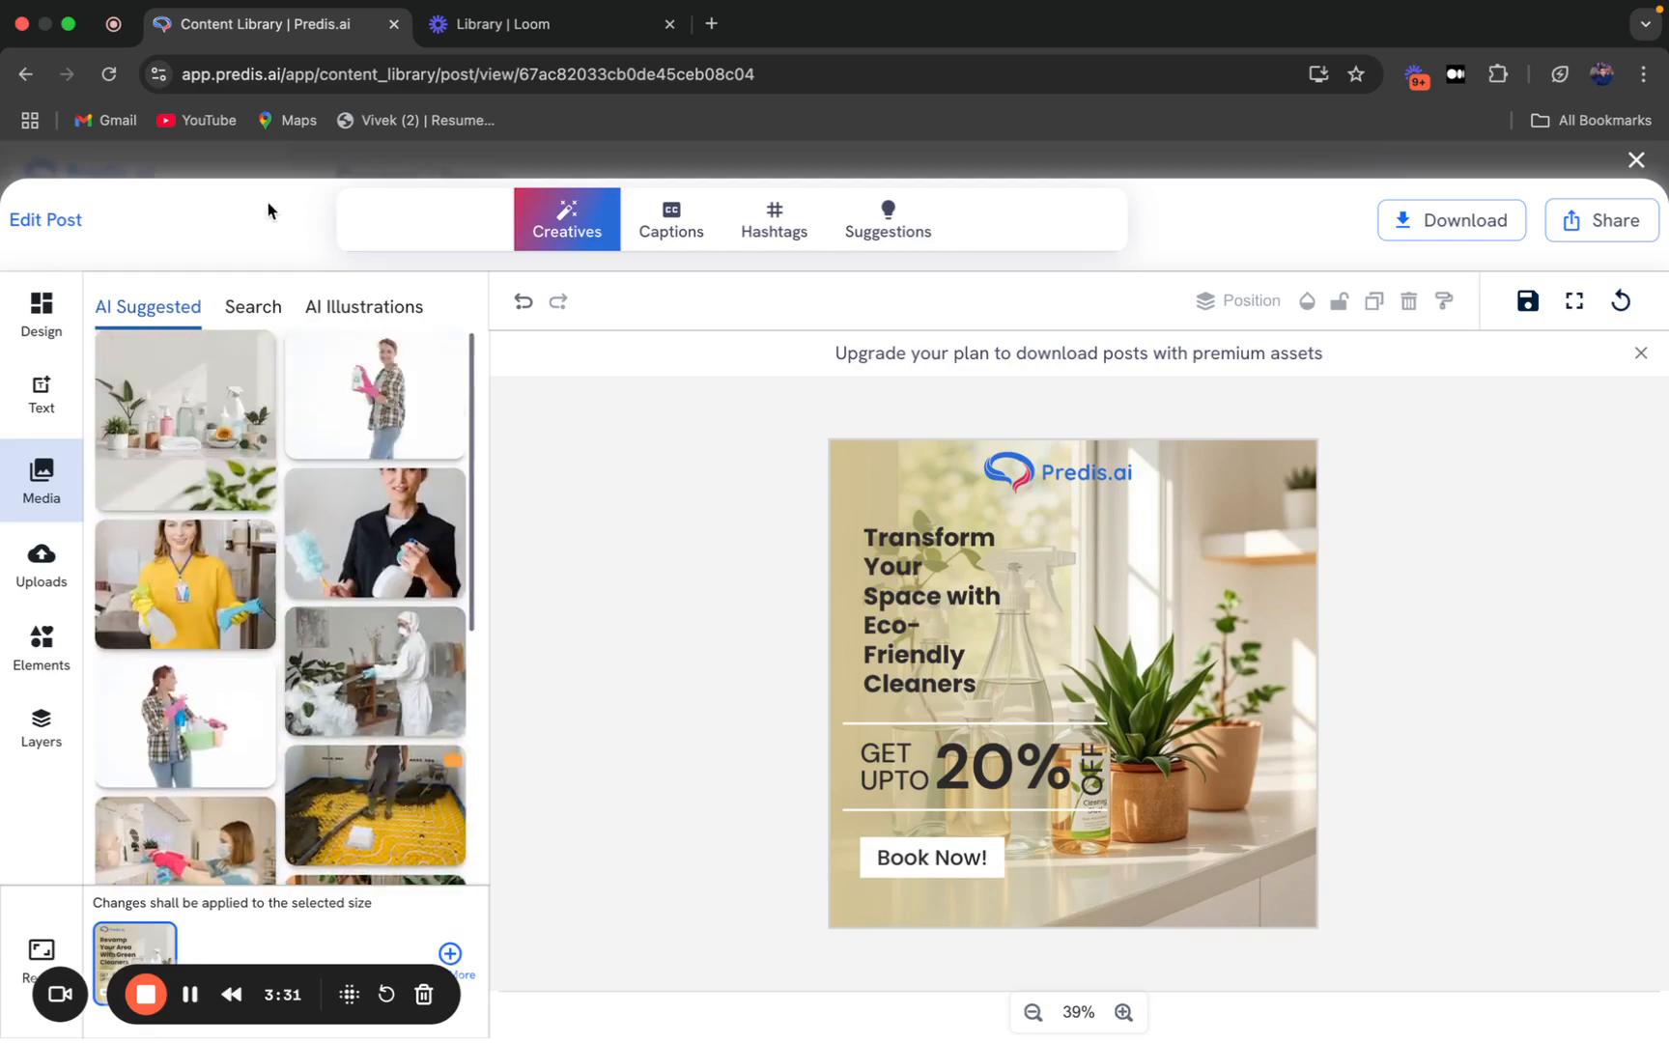
Search the stock media library for "Yoga" and browse the matching images.
{"action": "left_click", "coordinate": [250, 308]}
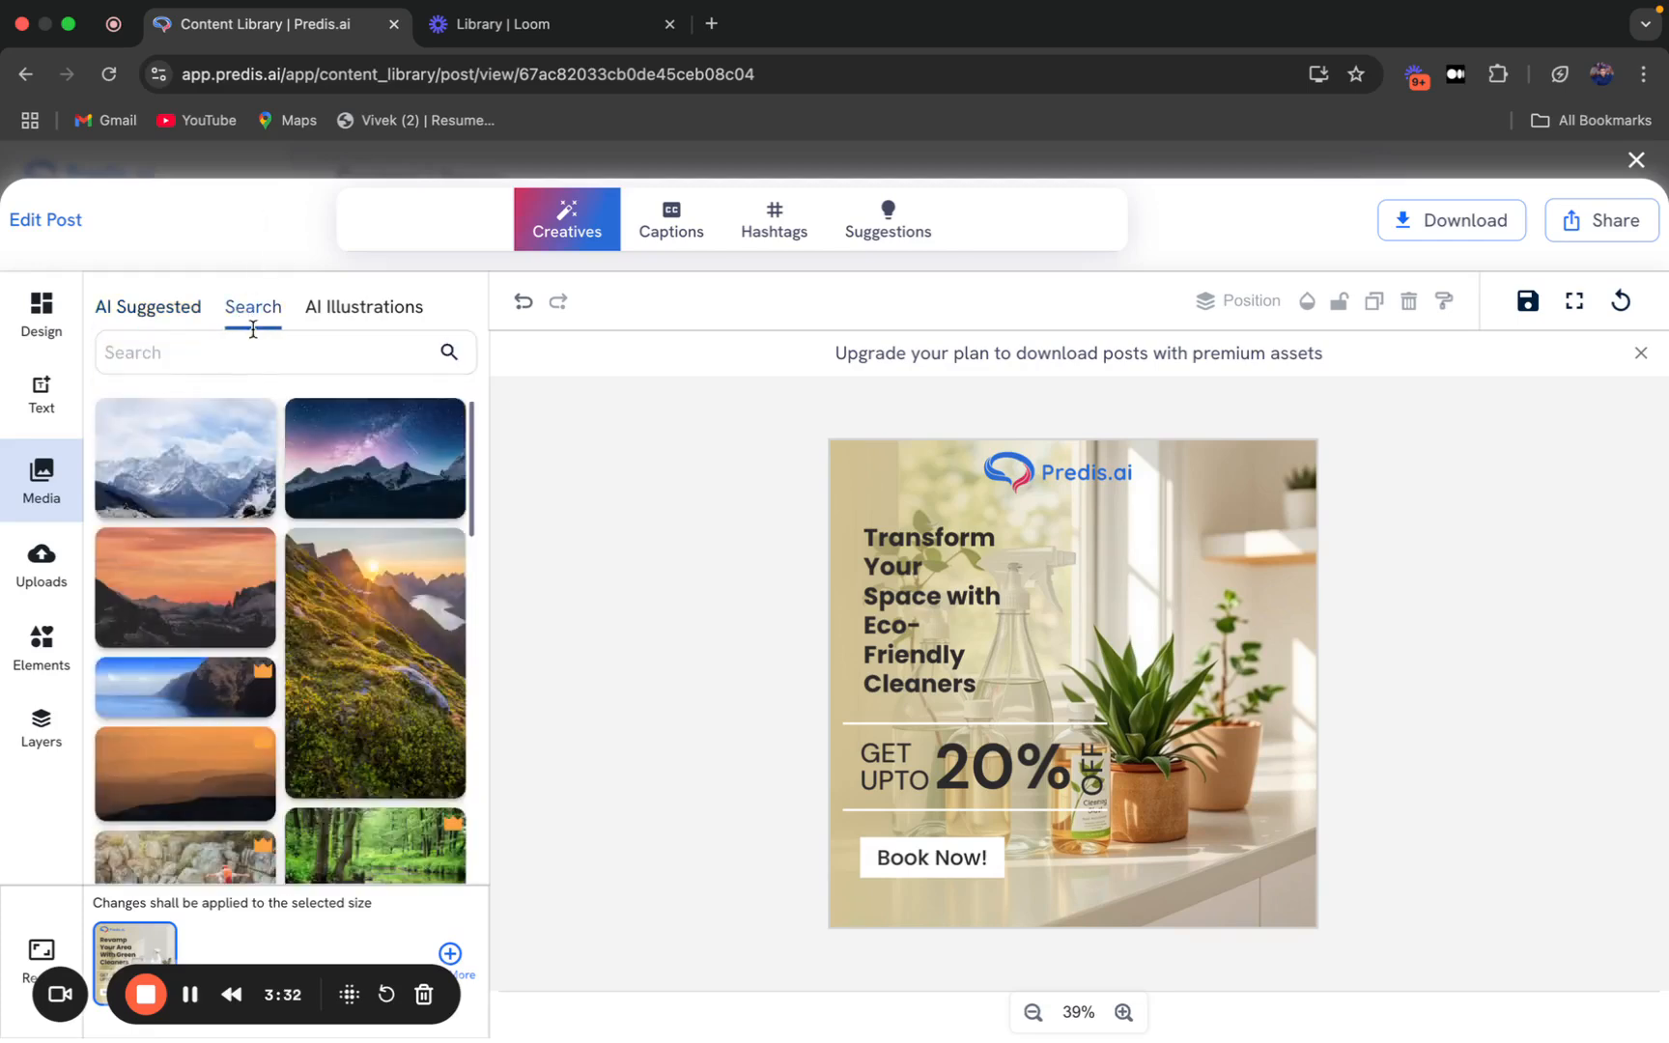
{"action": "left_click", "coordinate": [178, 351]}
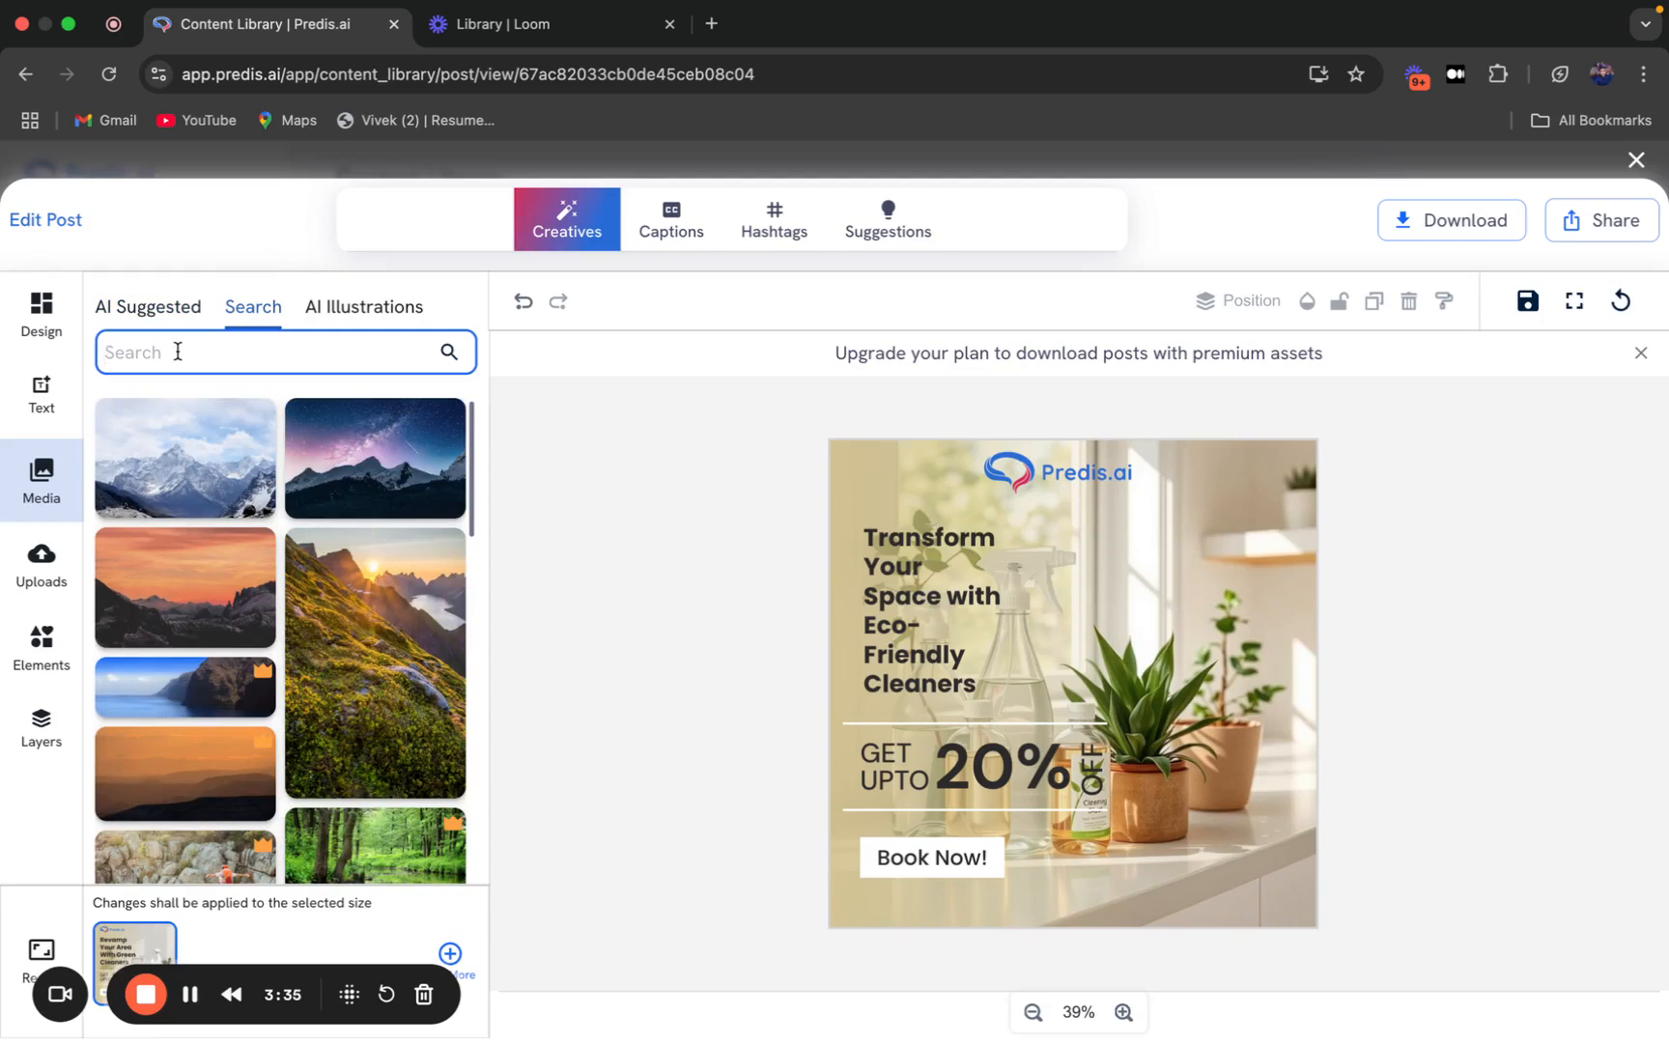
{"action": "type", "text": "Yoga"}
{"action": "key", "text": "Return"}
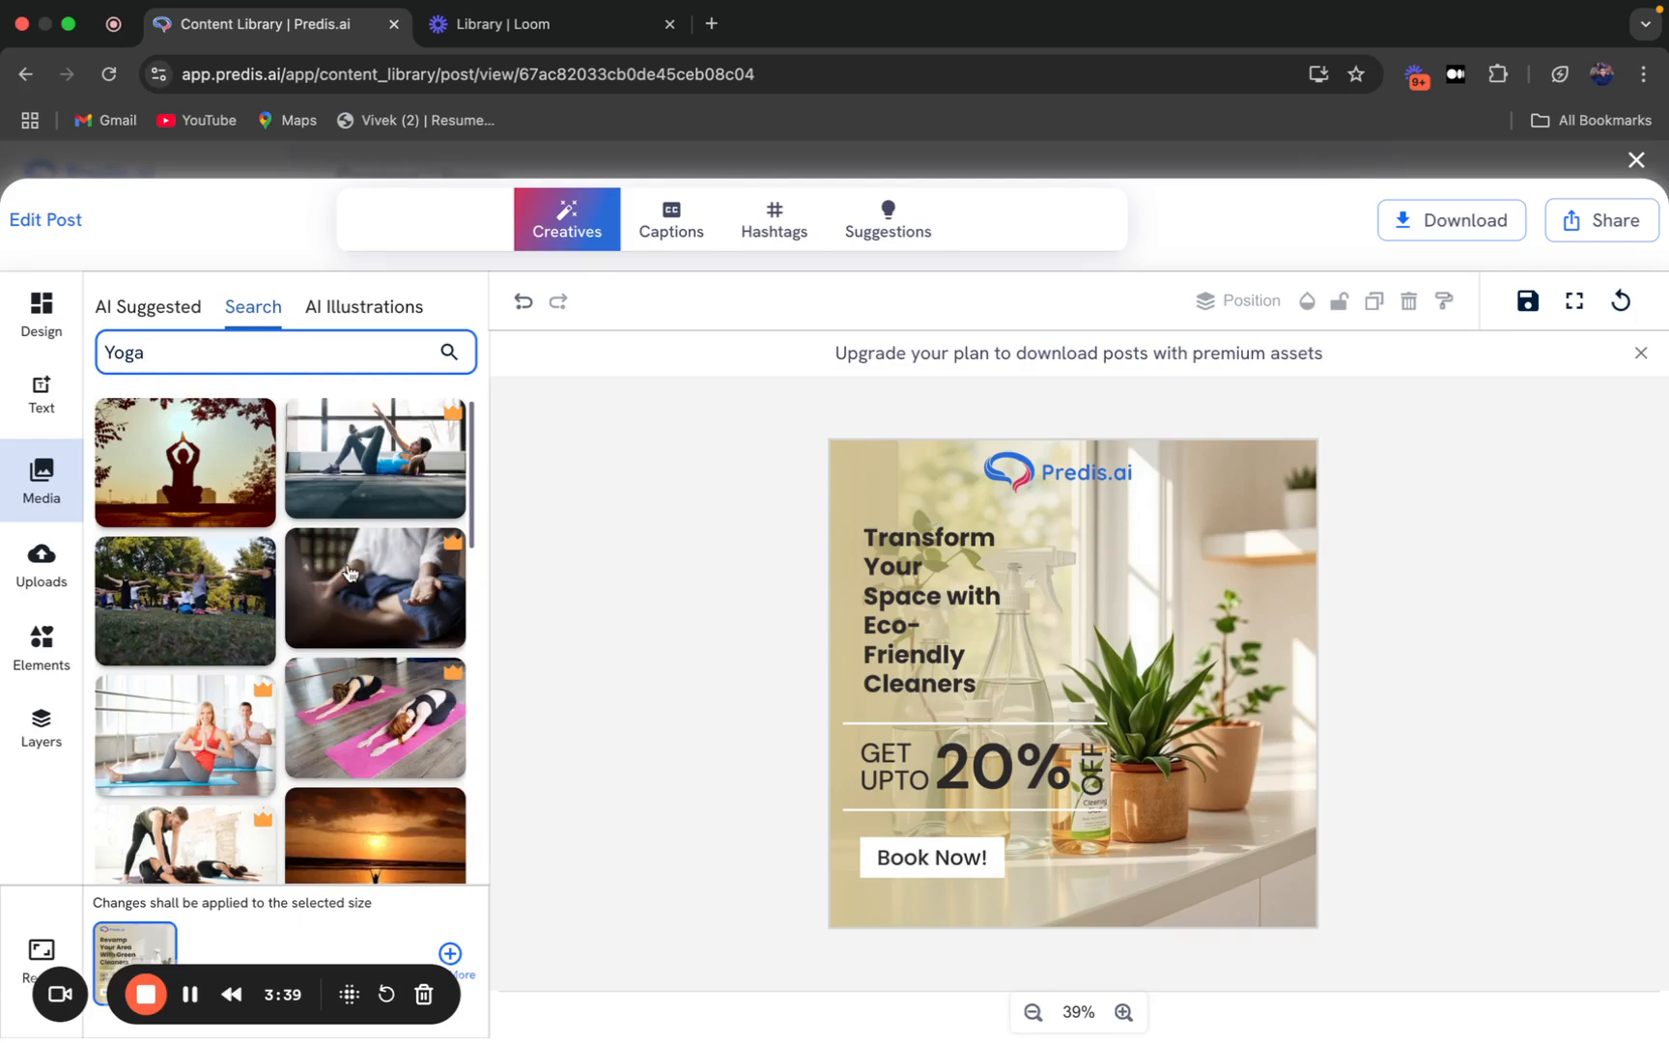
{"action": "scroll", "coordinate": [349, 573], "scroll_direction": "down", "scroll_amount": 5}
{"action": "scroll", "coordinate": [350, 573], "scroll_direction": "down", "scroll_amount": 4}
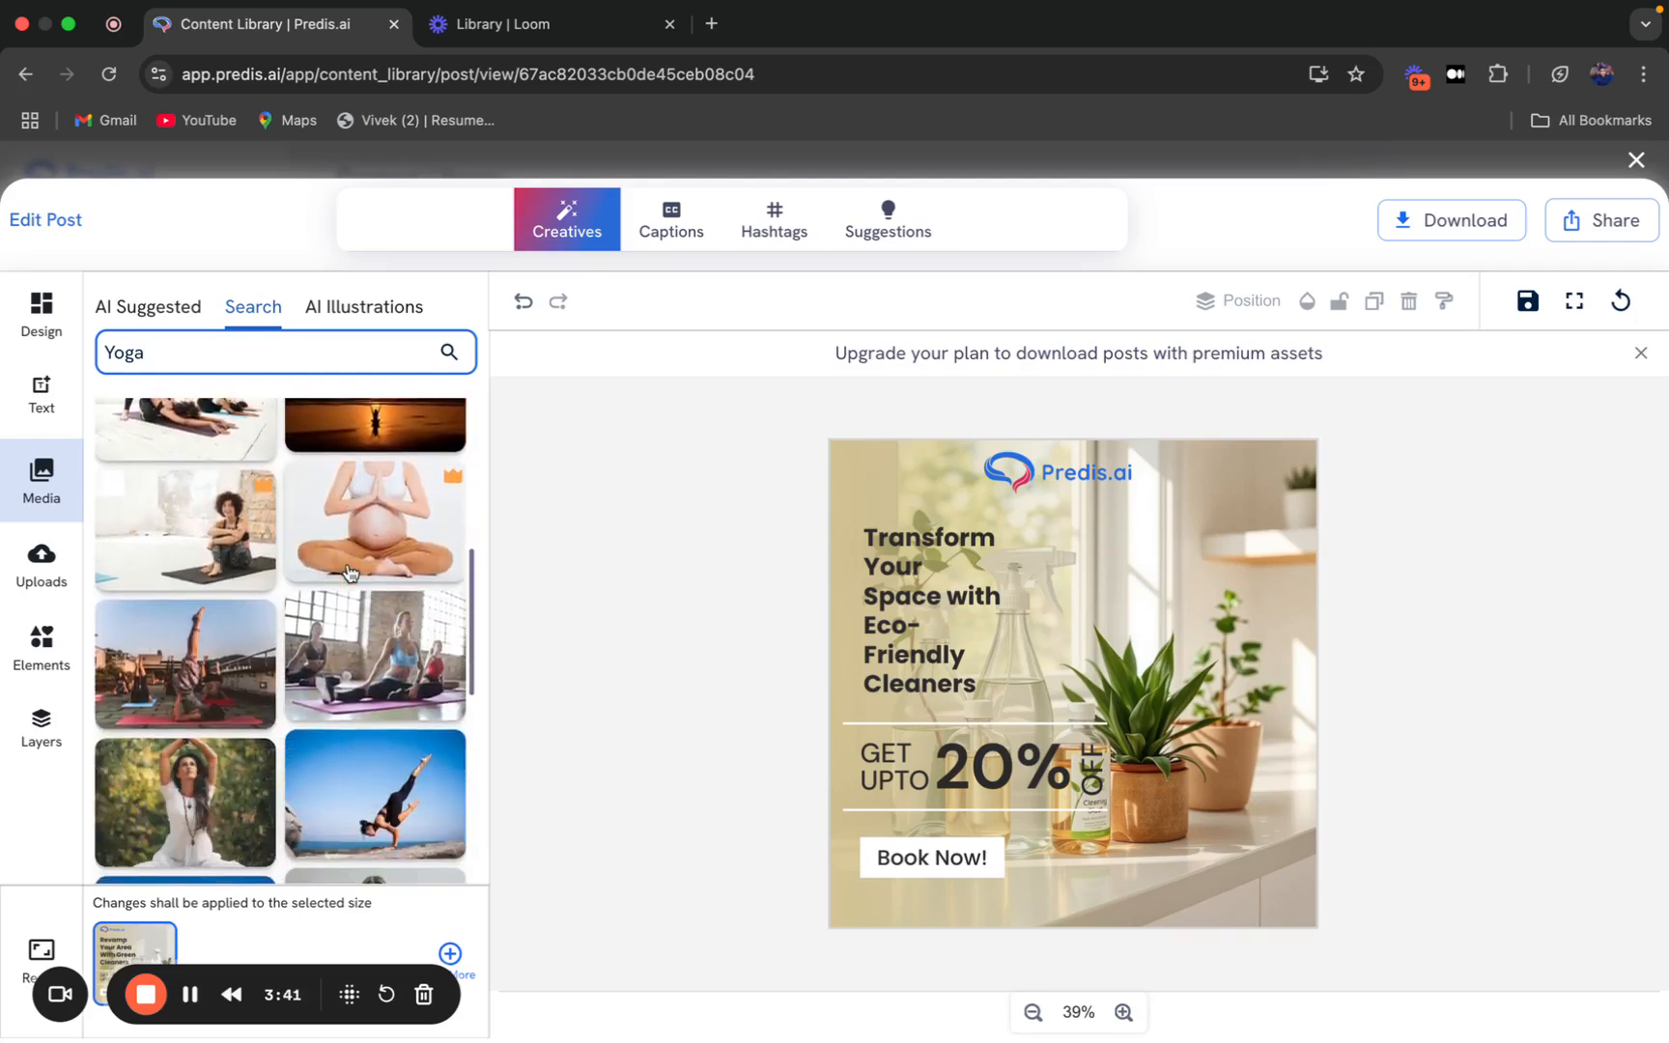
{"action": "scroll", "coordinate": [324, 715], "scroll_direction": "down", "scroll_amount": 3}
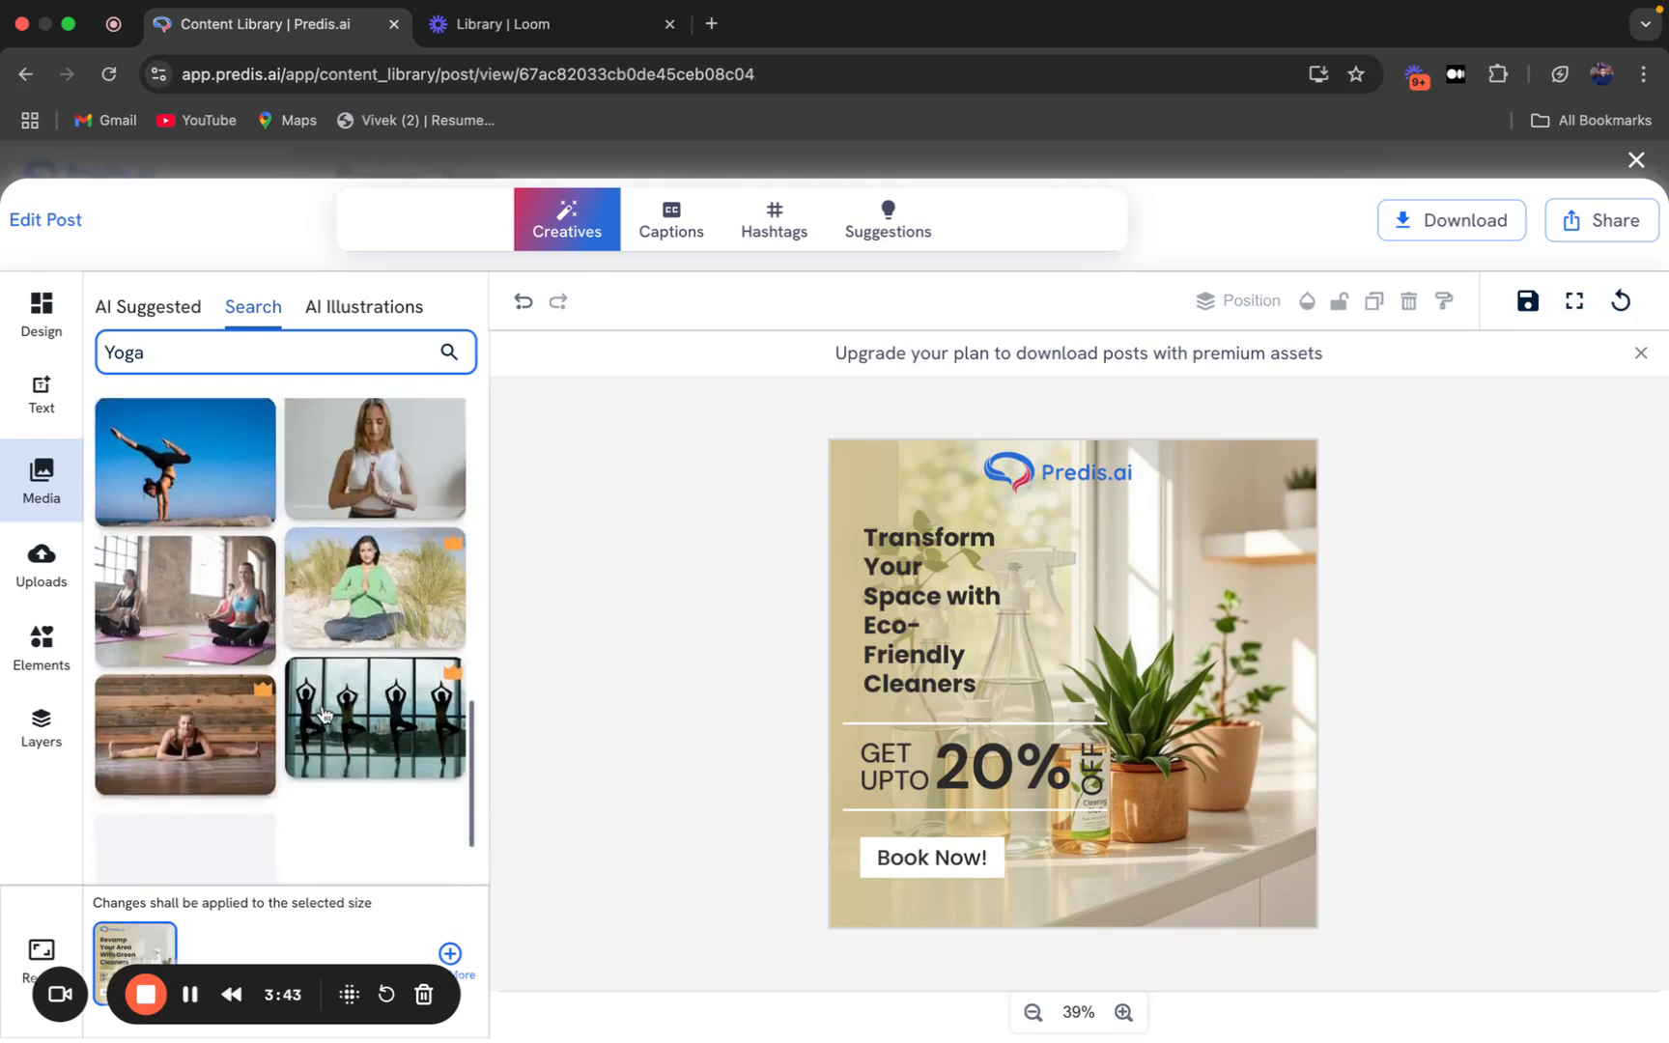
{"action": "scroll", "coordinate": [324, 715], "scroll_direction": "up", "scroll_amount": 10}
Browse the AI illustrations offered in the media library.
{"action": "left_click", "coordinate": [360, 307]}
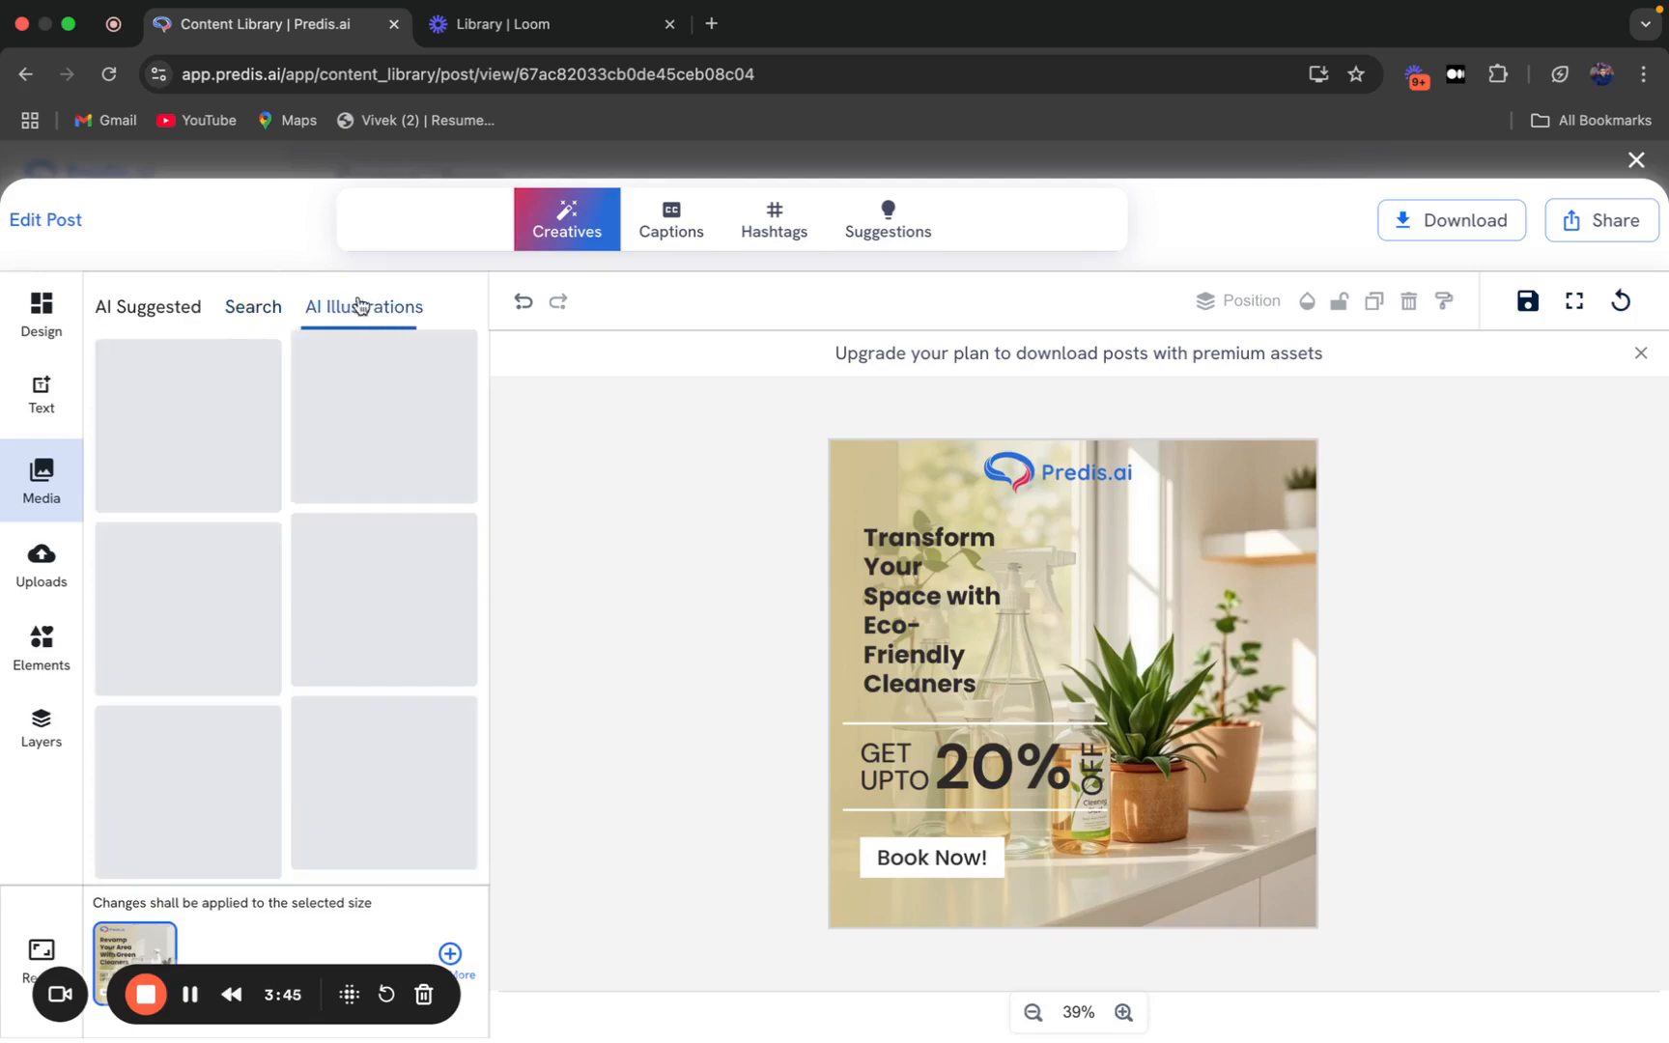
{"action": "scroll", "coordinate": [307, 576], "scroll_direction": "down", "scroll_amount": 10}
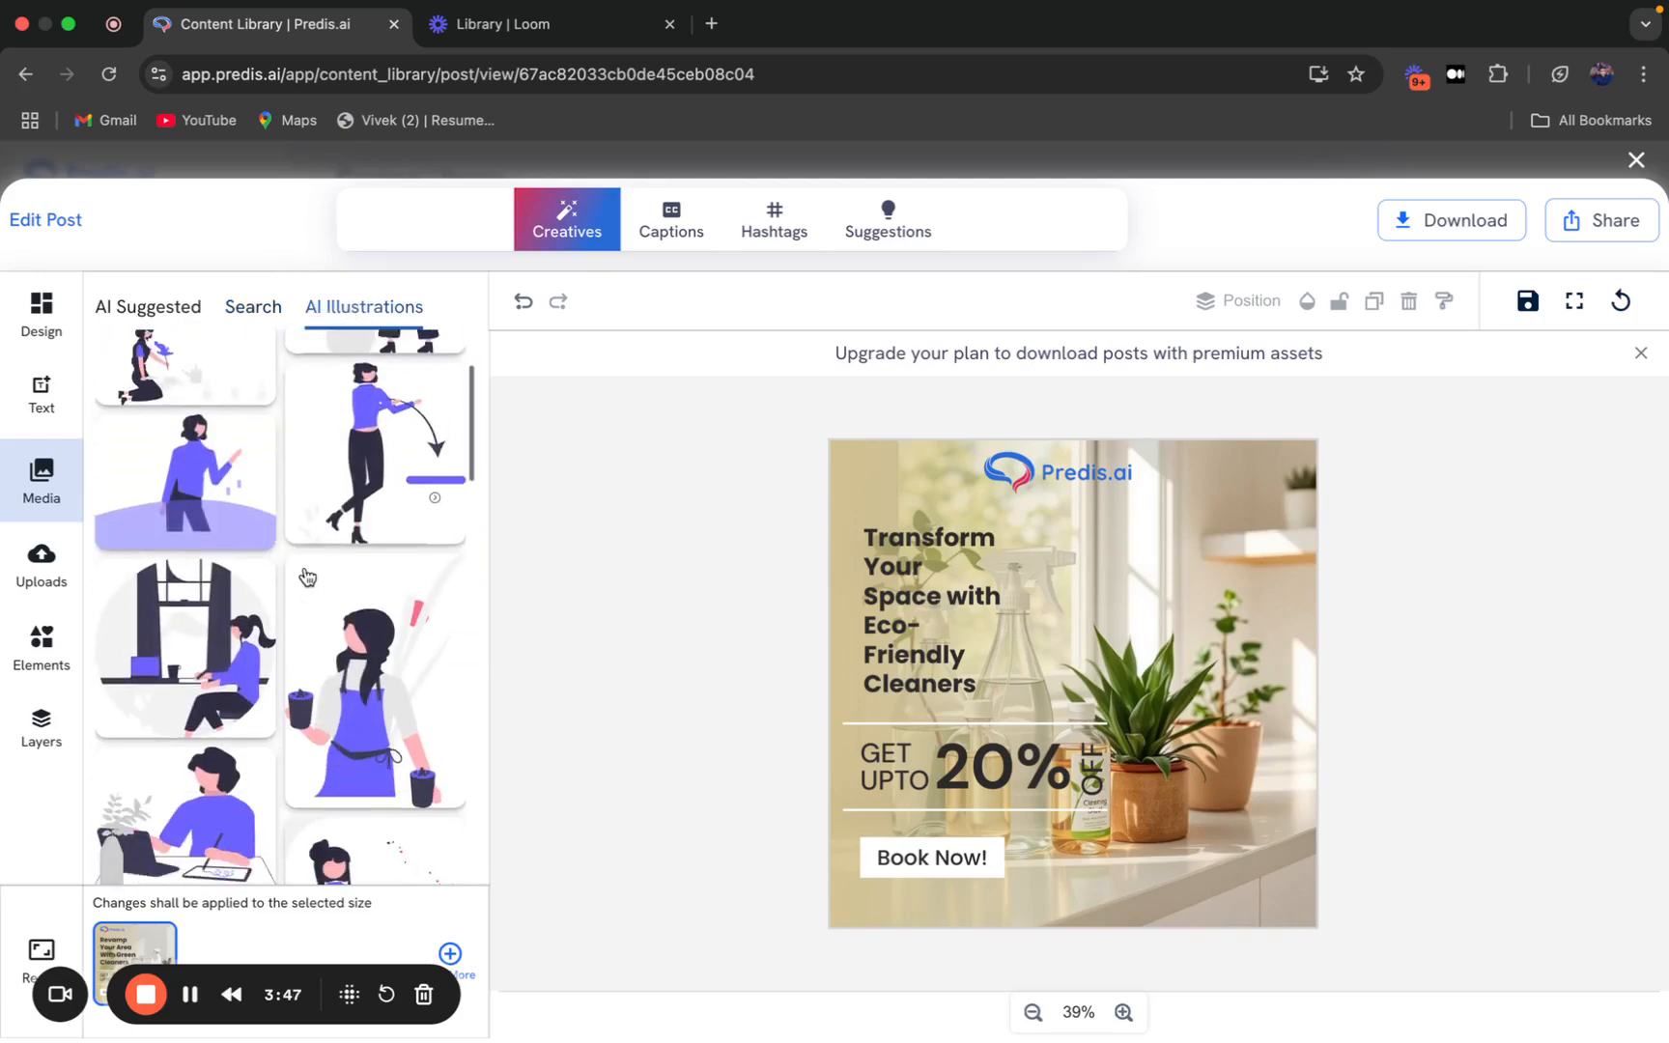
{"action": "scroll", "coordinate": [306, 577], "scroll_direction": "down", "scroll_amount": 2}
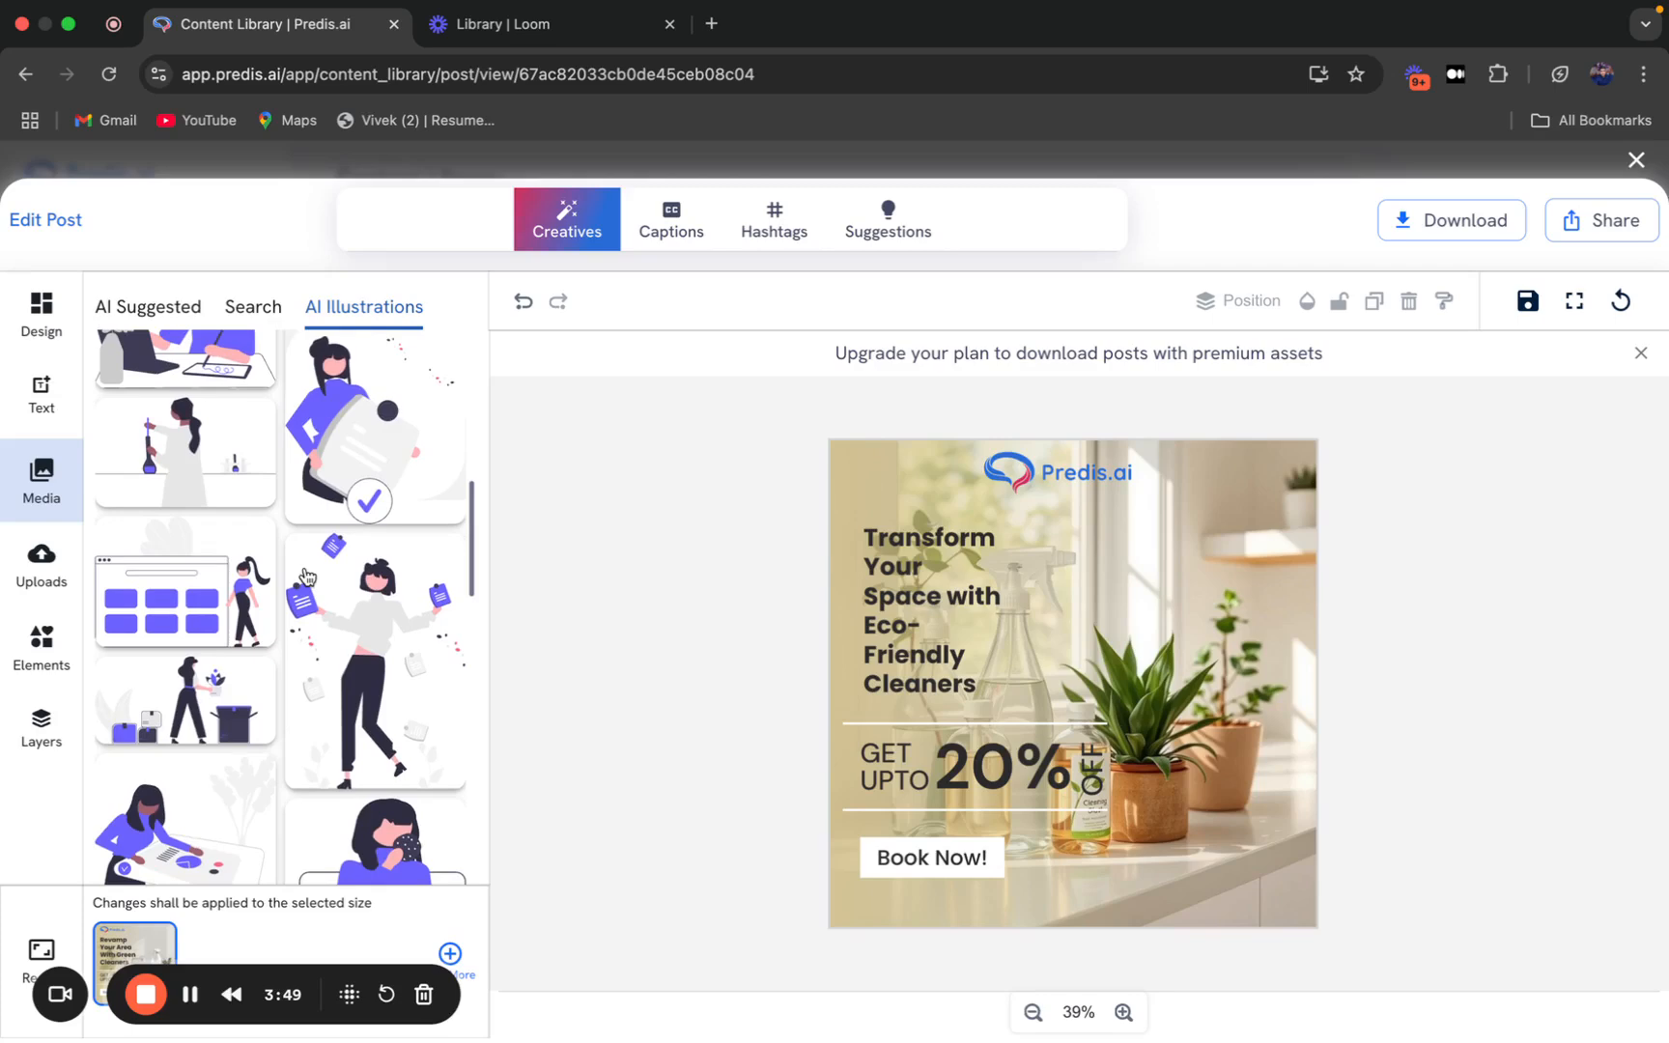
{"action": "scroll", "coordinate": [353, 686], "scroll_direction": "down", "scroll_amount": 5}
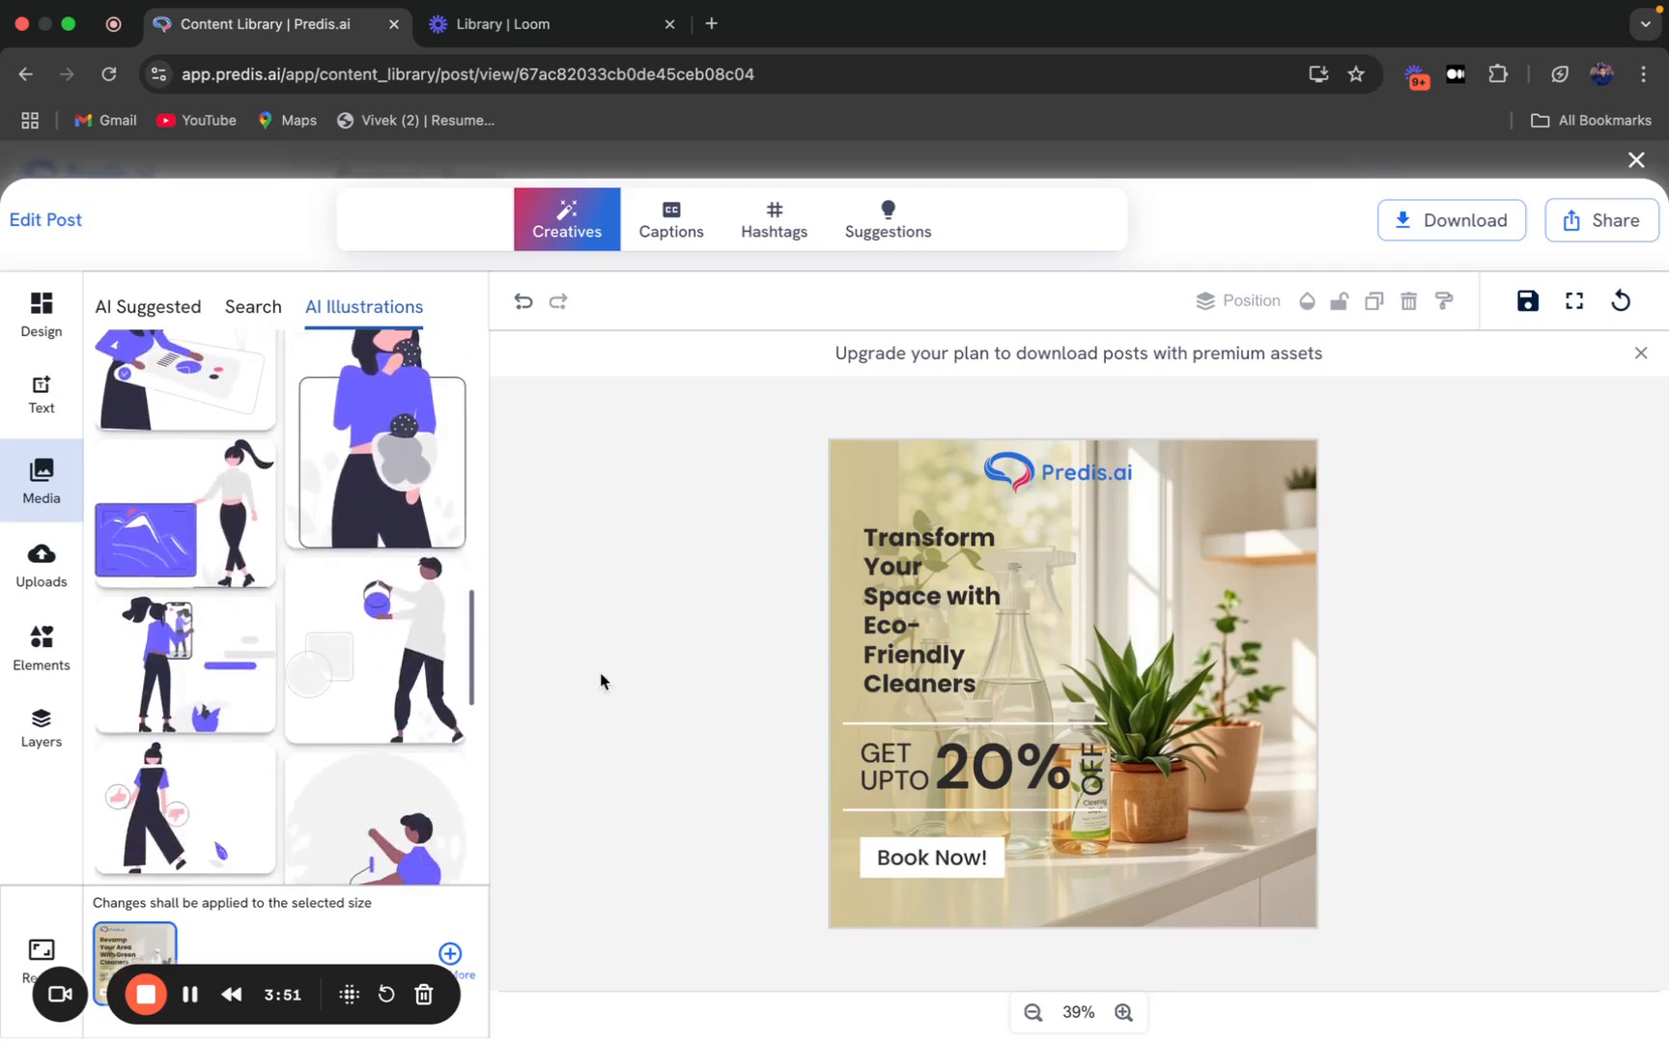
{"action": "scroll", "coordinate": [309, 576], "scroll_direction": "up", "scroll_amount": 12}
Replace the background image with the uploaded photo of the woman in a white T-shirt and shift the photo upward within its frame.
{"action": "left_click", "coordinate": [37, 565]}
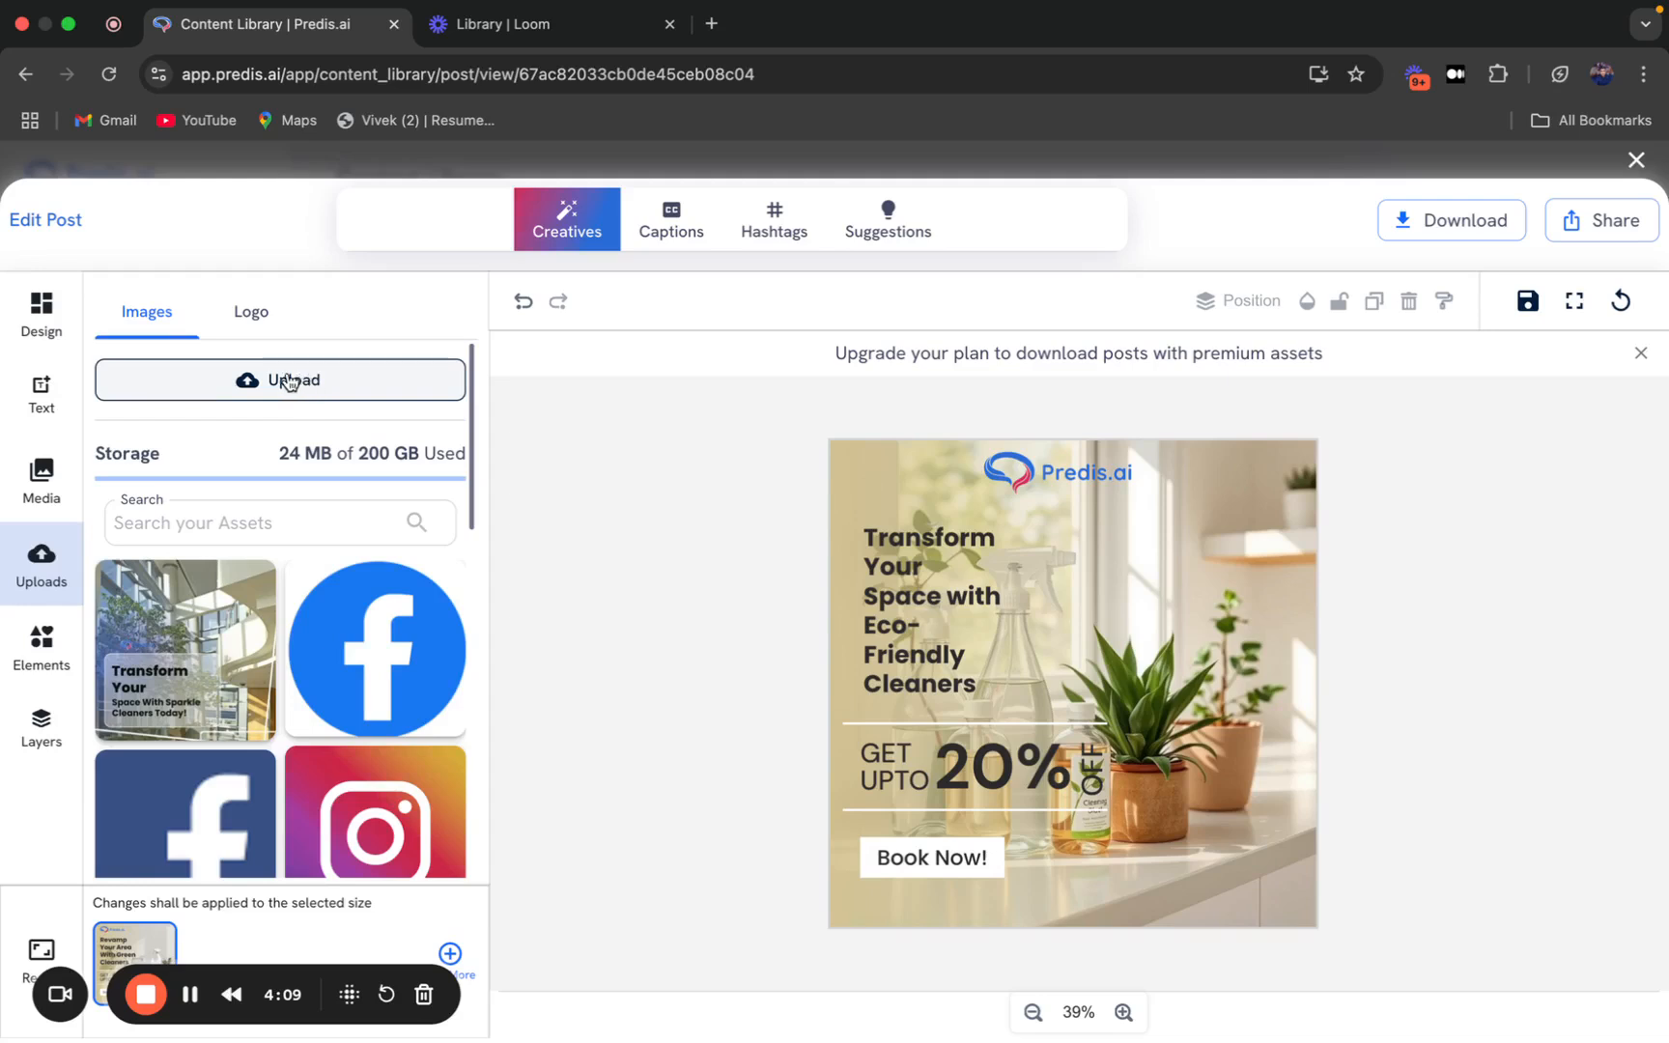
{"action": "scroll", "coordinate": [325, 671], "scroll_direction": "down", "scroll_amount": 10}
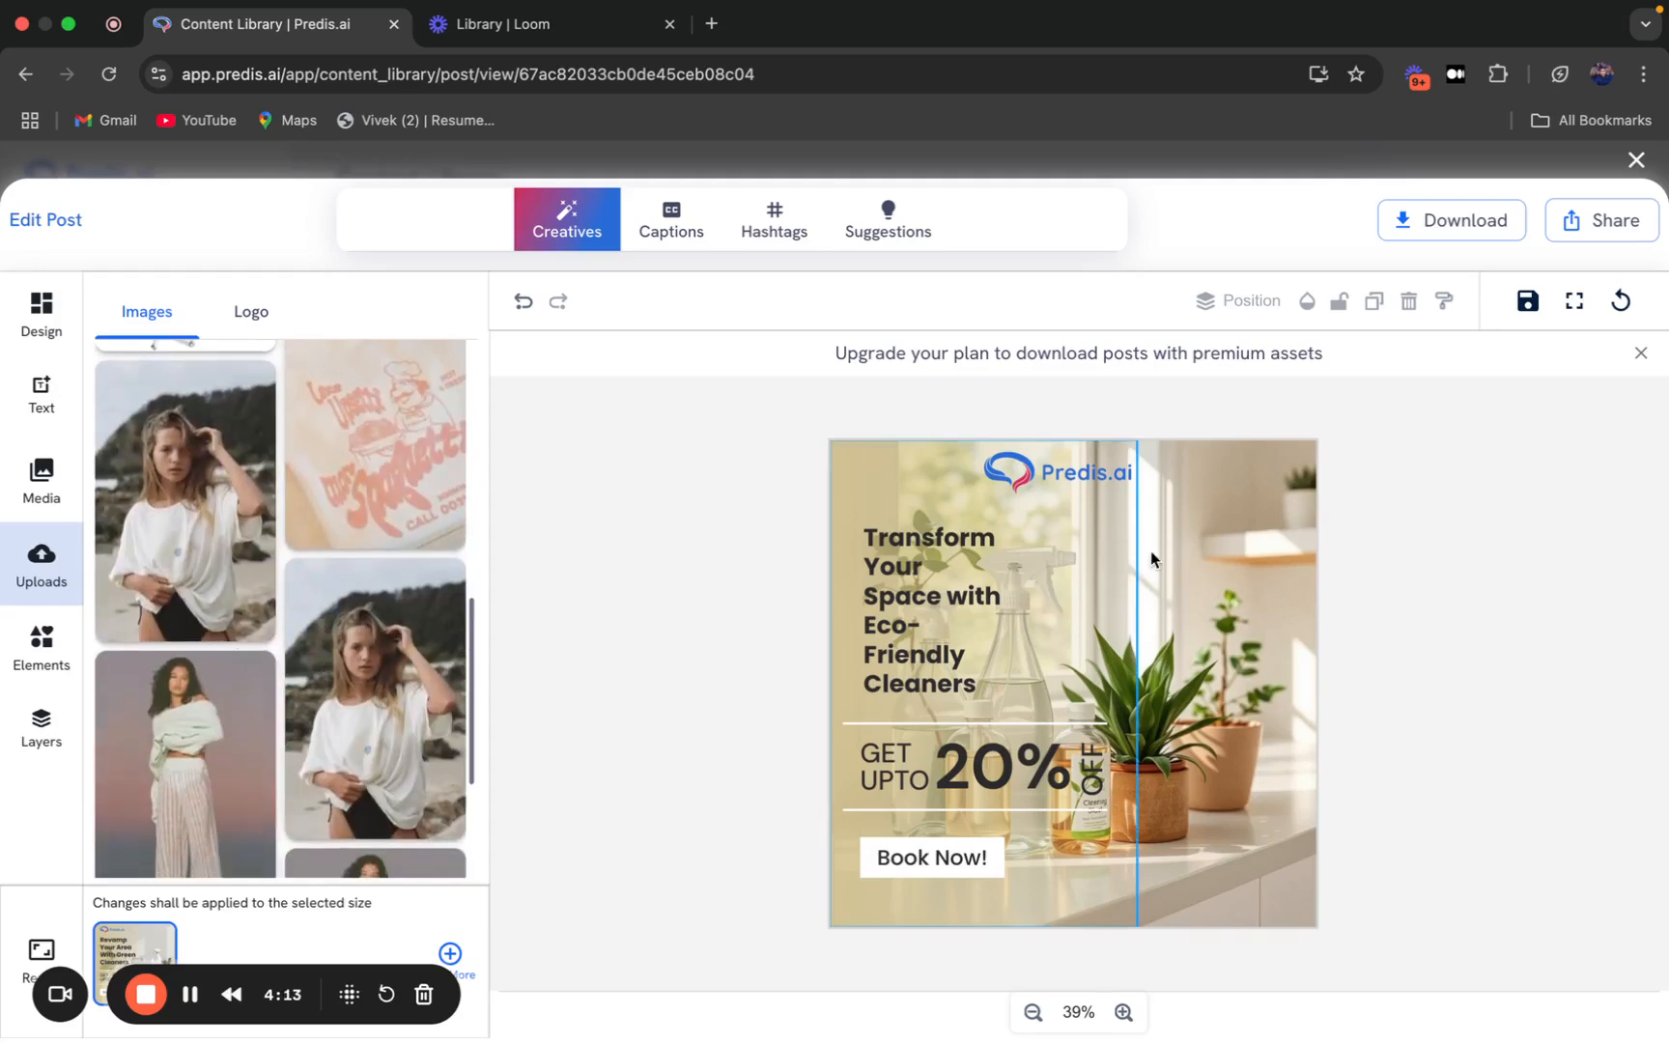
{"action": "left_click", "coordinate": [1277, 587]}
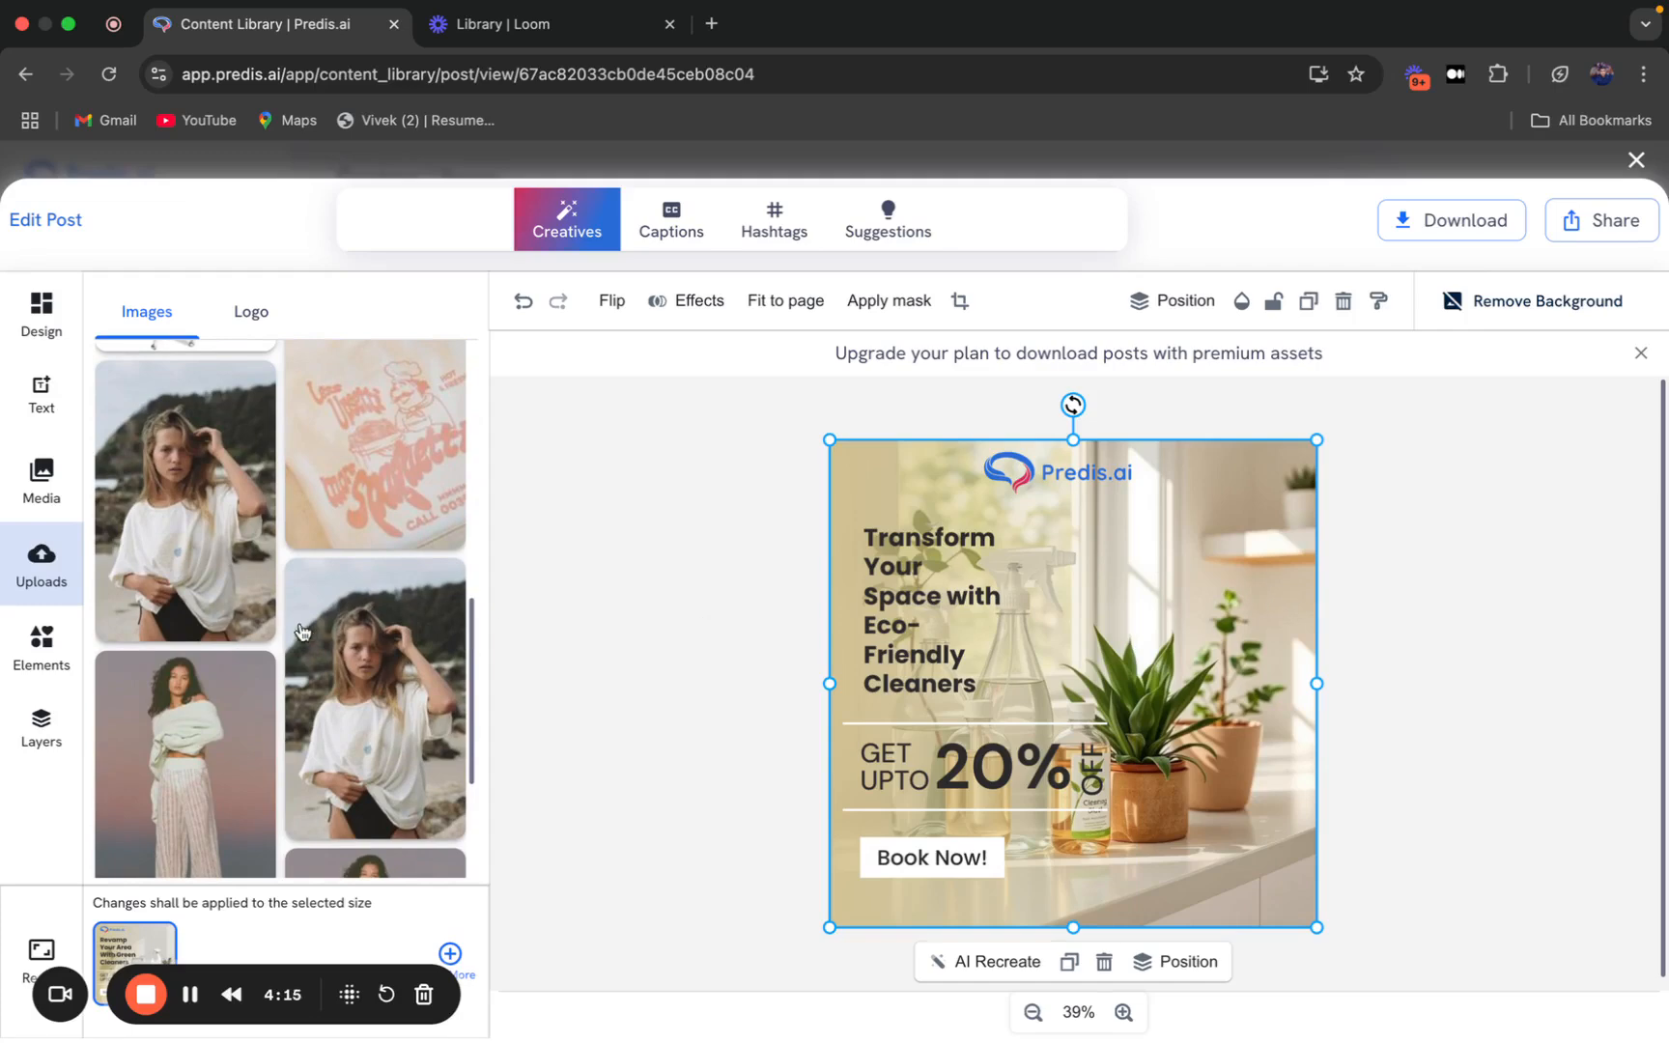
{"action": "left_click", "coordinate": [178, 495]}
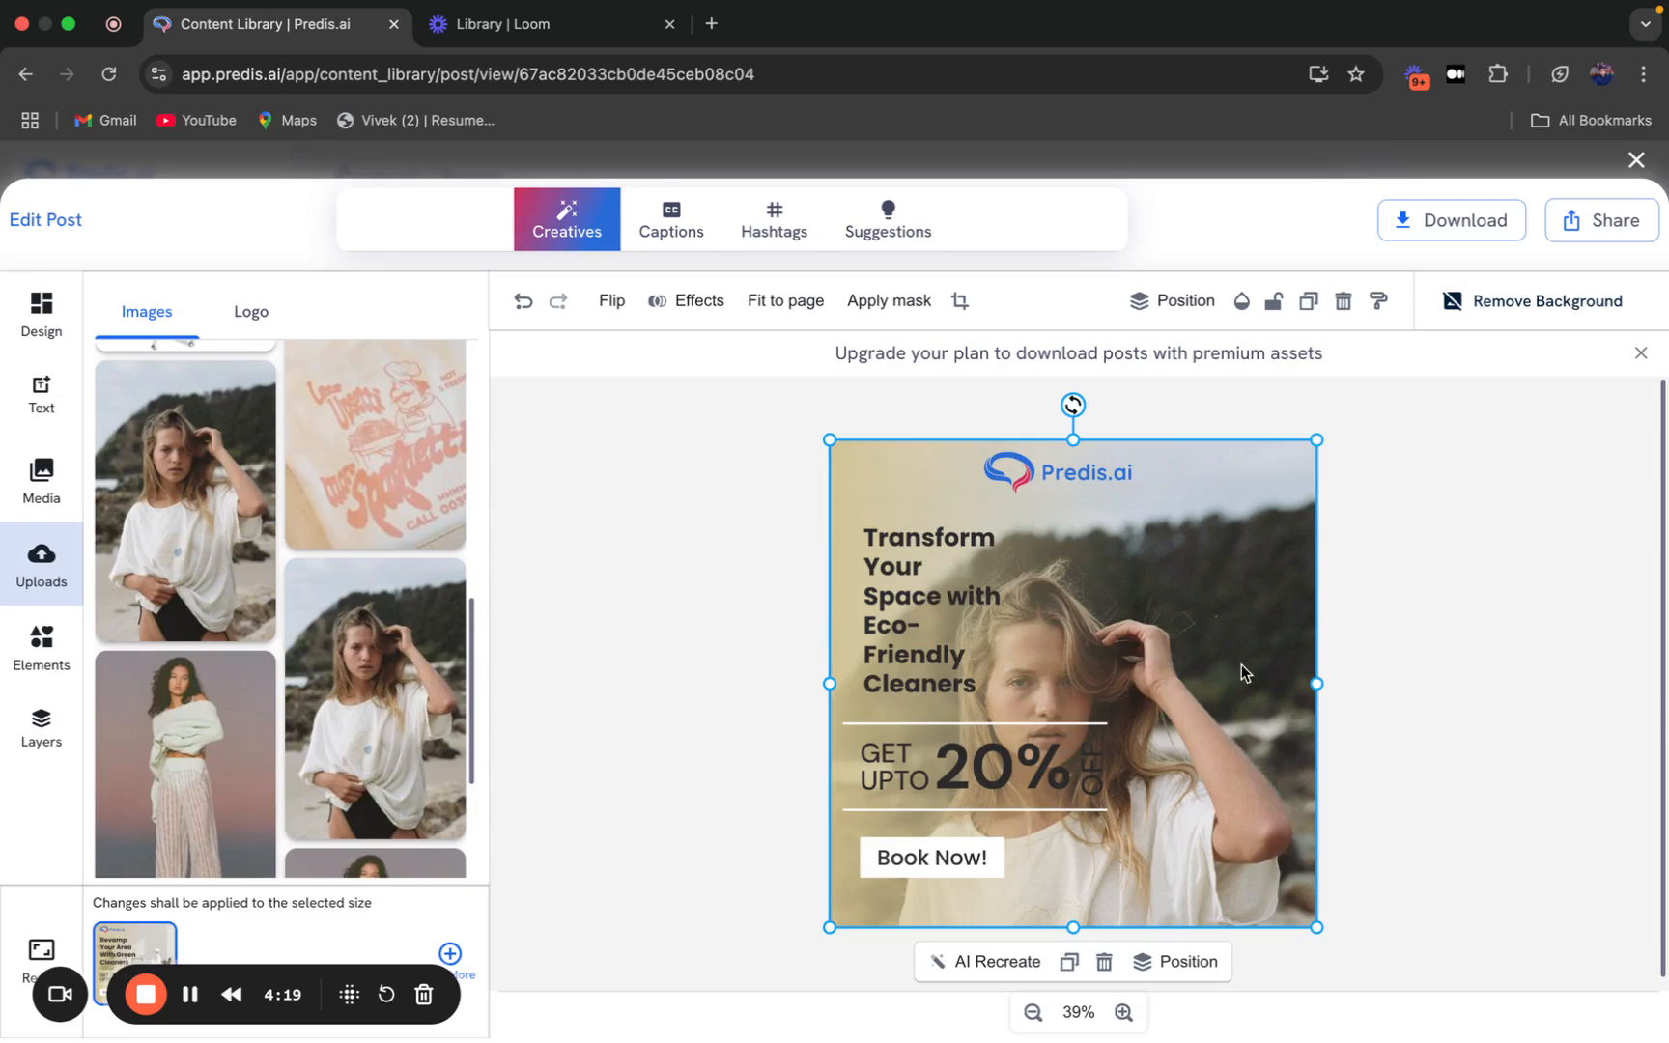
{"action": "double_click", "coordinate": [1199, 691]}
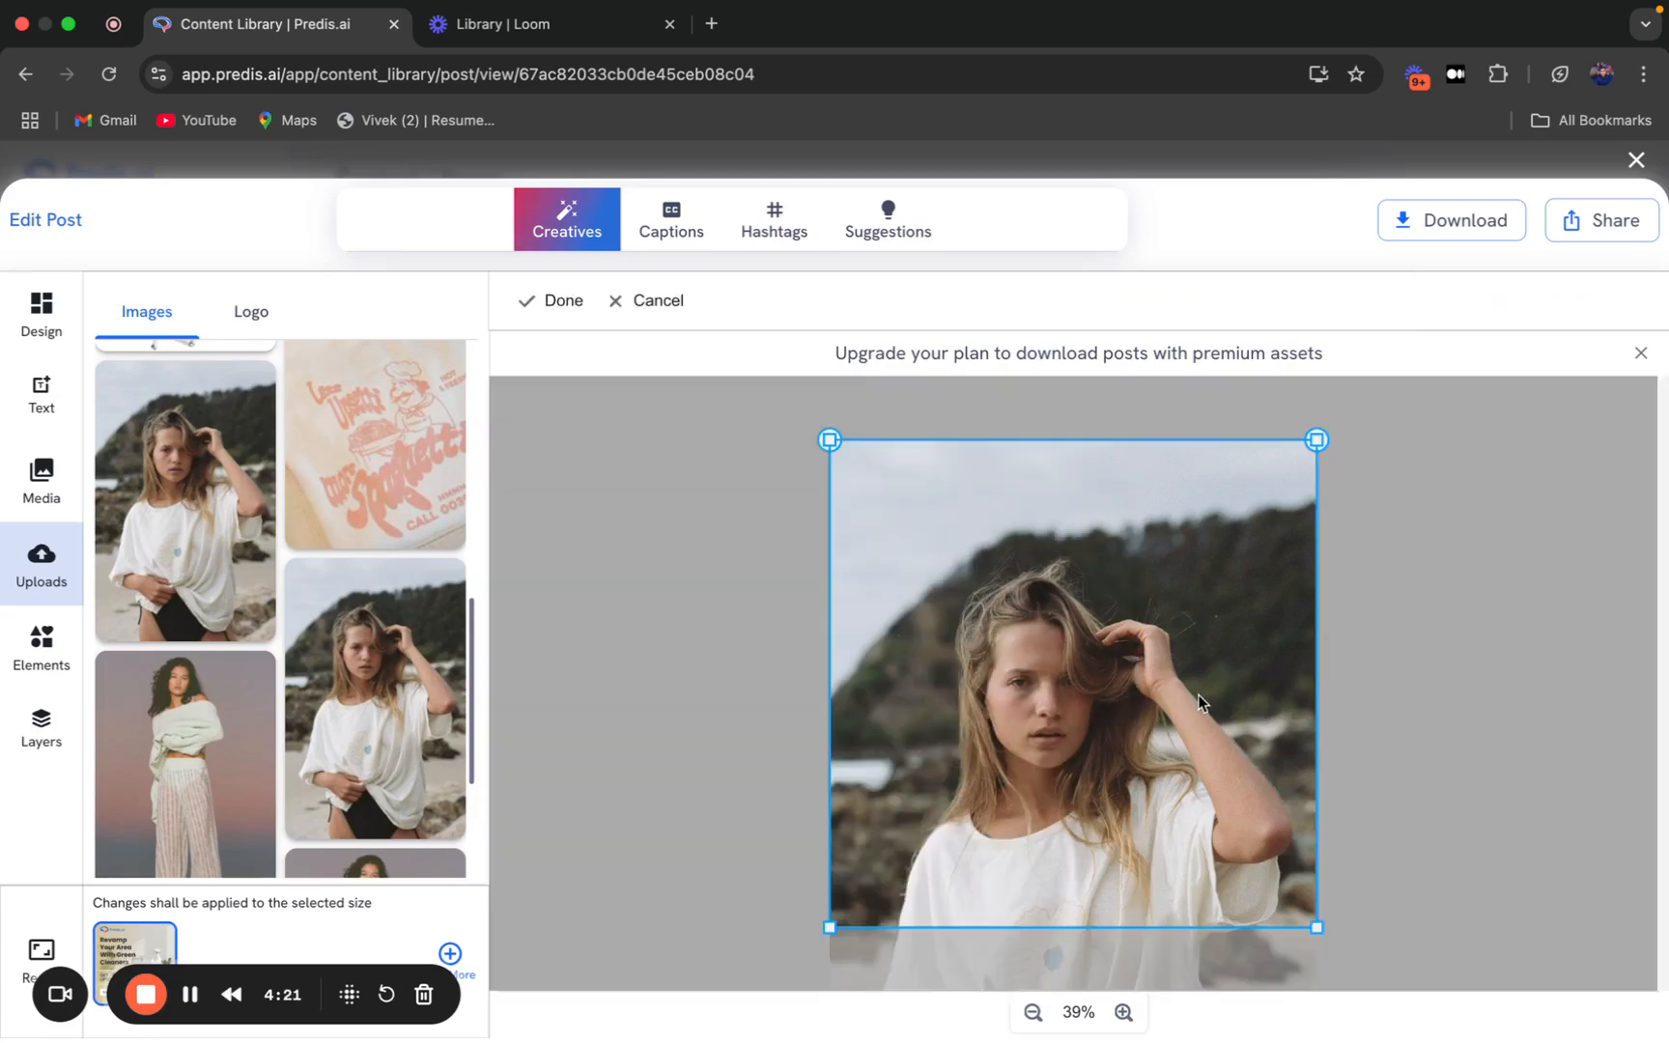
{"action": "left_click", "coordinate": [642, 632]}
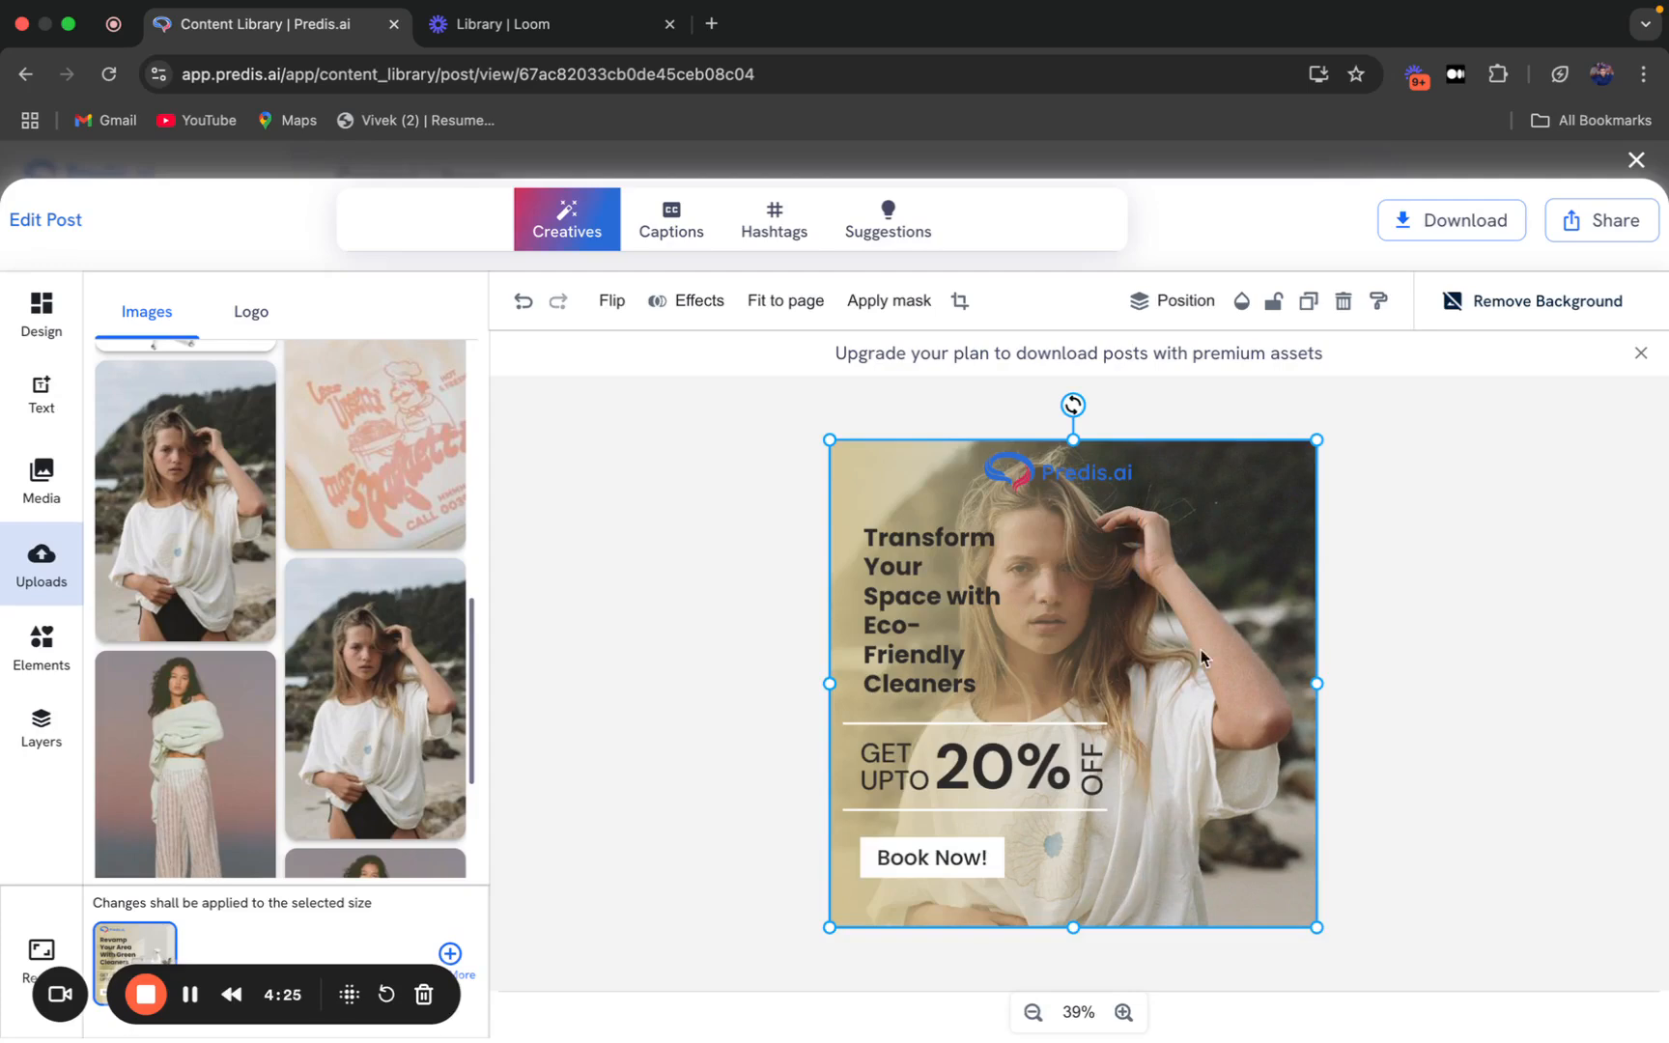
Undo the background photo replacement and browse the other uploaded images.
{"action": "scroll", "coordinate": [274, 570], "scroll_direction": "up", "scroll_amount": 10}
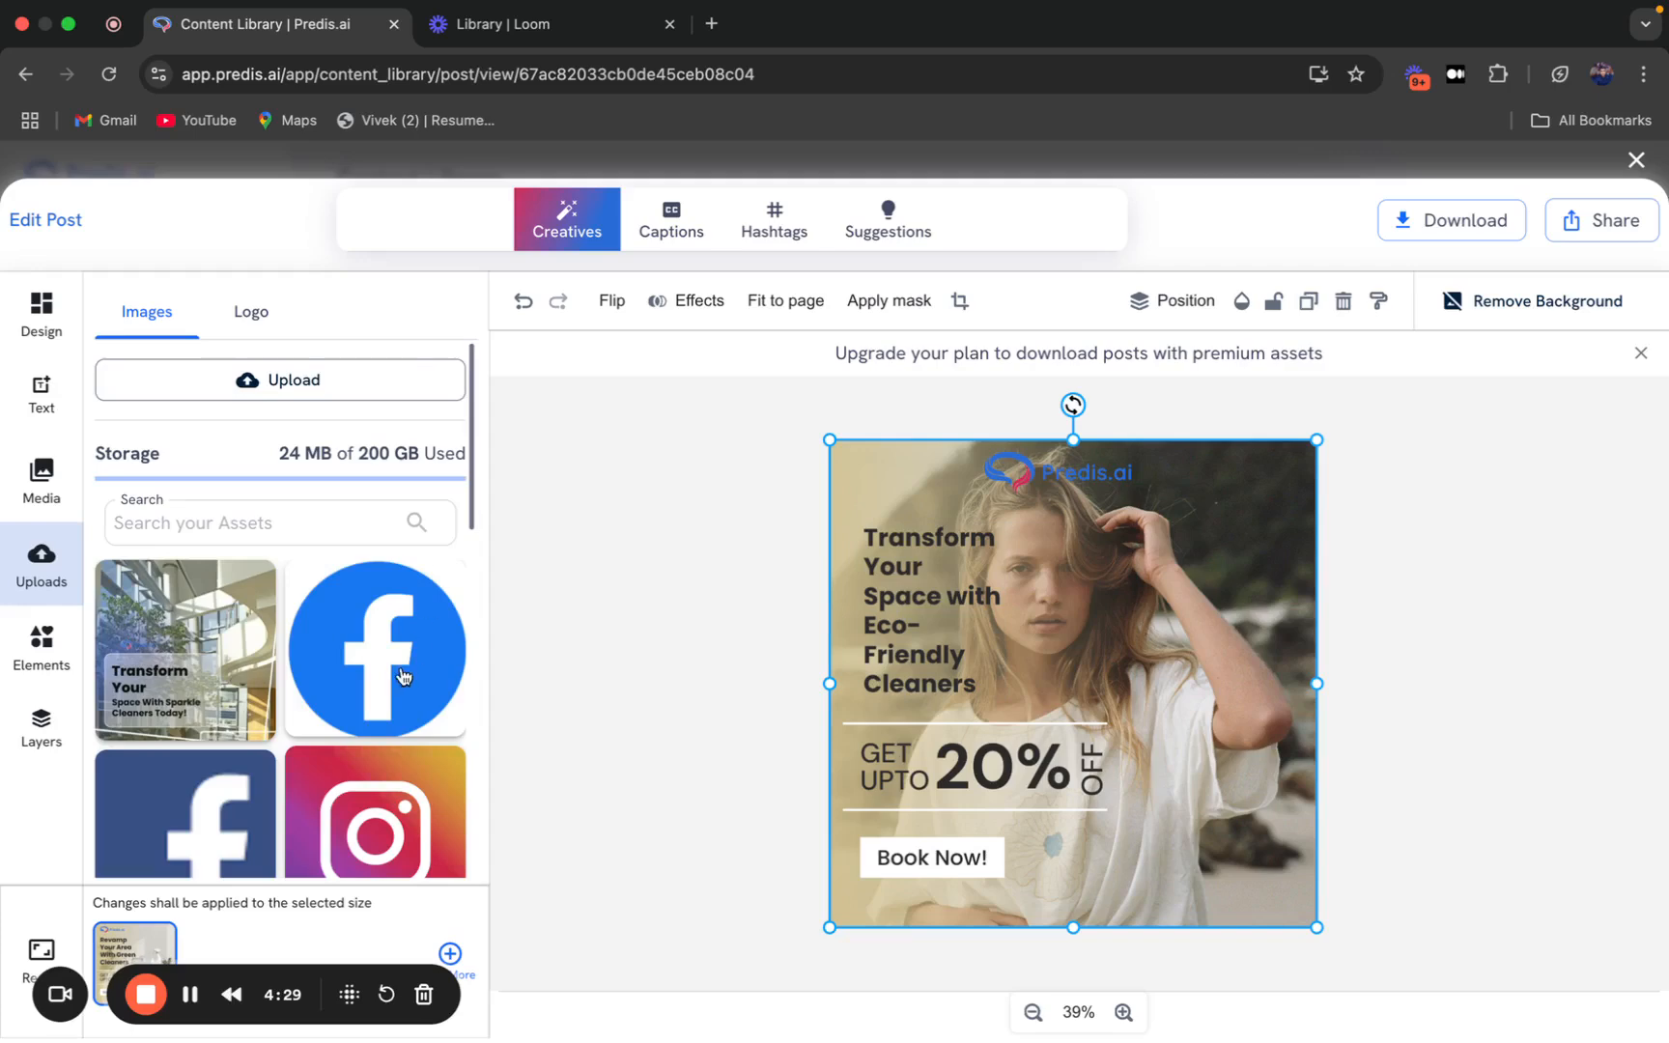
{"action": "scroll", "coordinate": [401, 676], "scroll_direction": "down", "scroll_amount": 2}
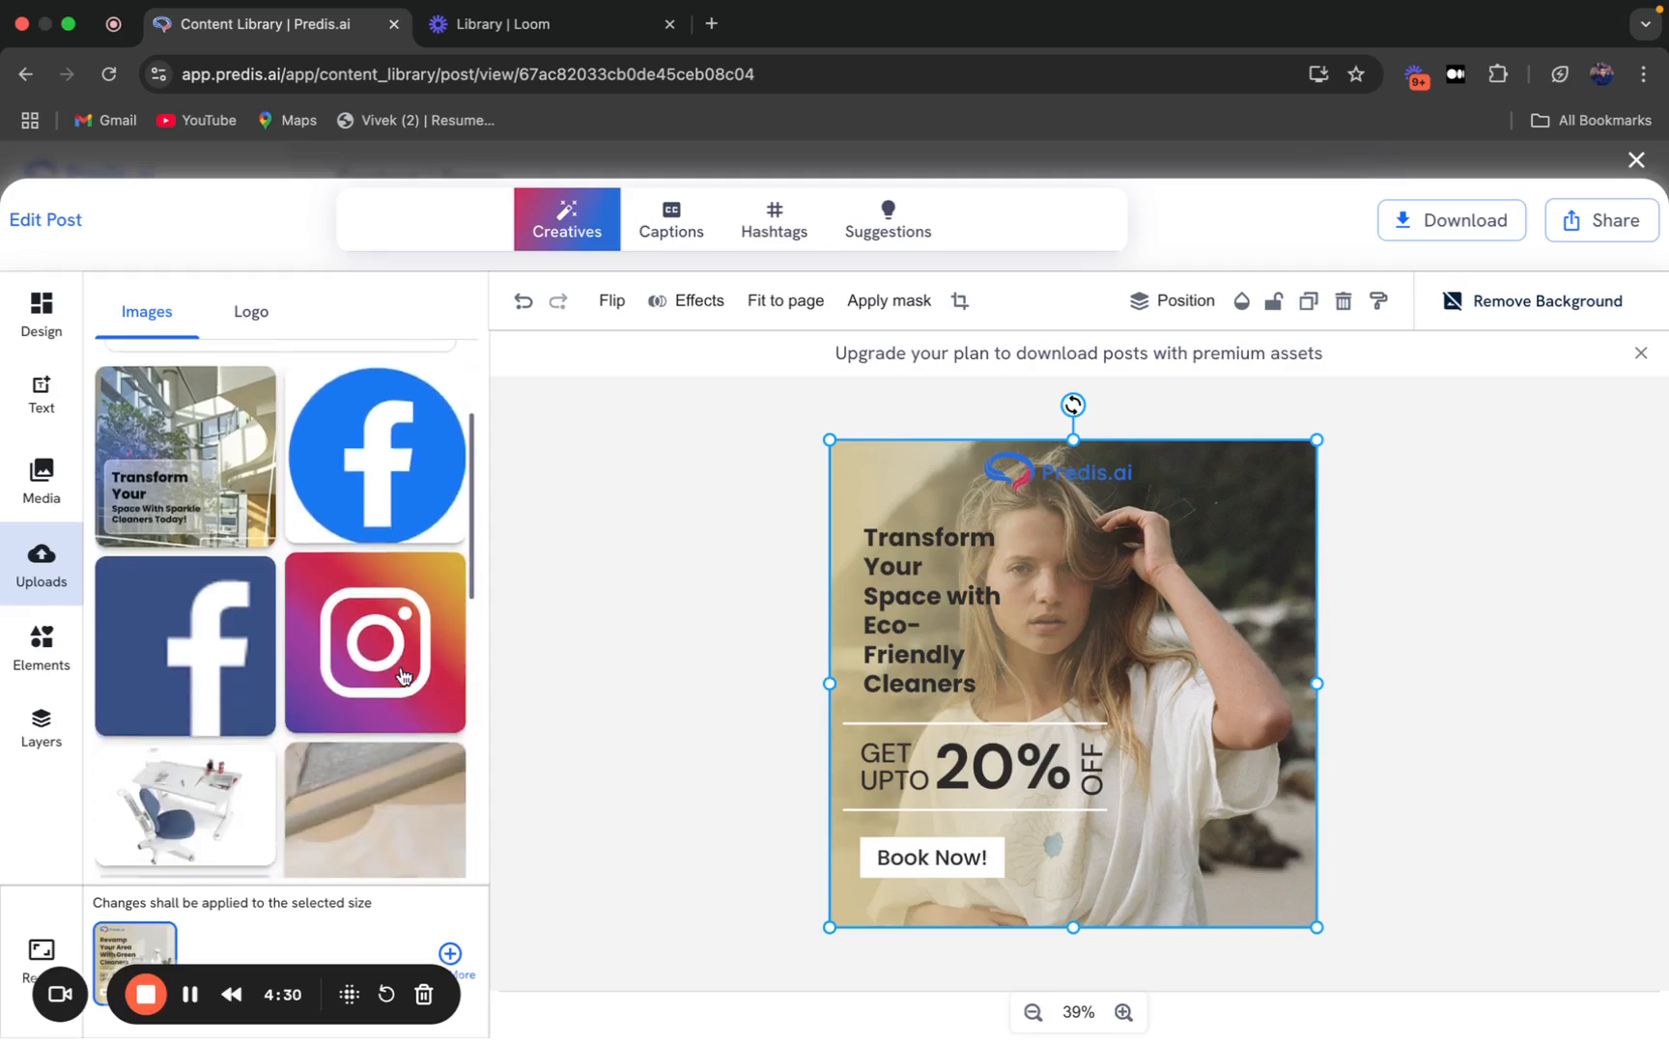
{"action": "left_click", "coordinate": [521, 302]}
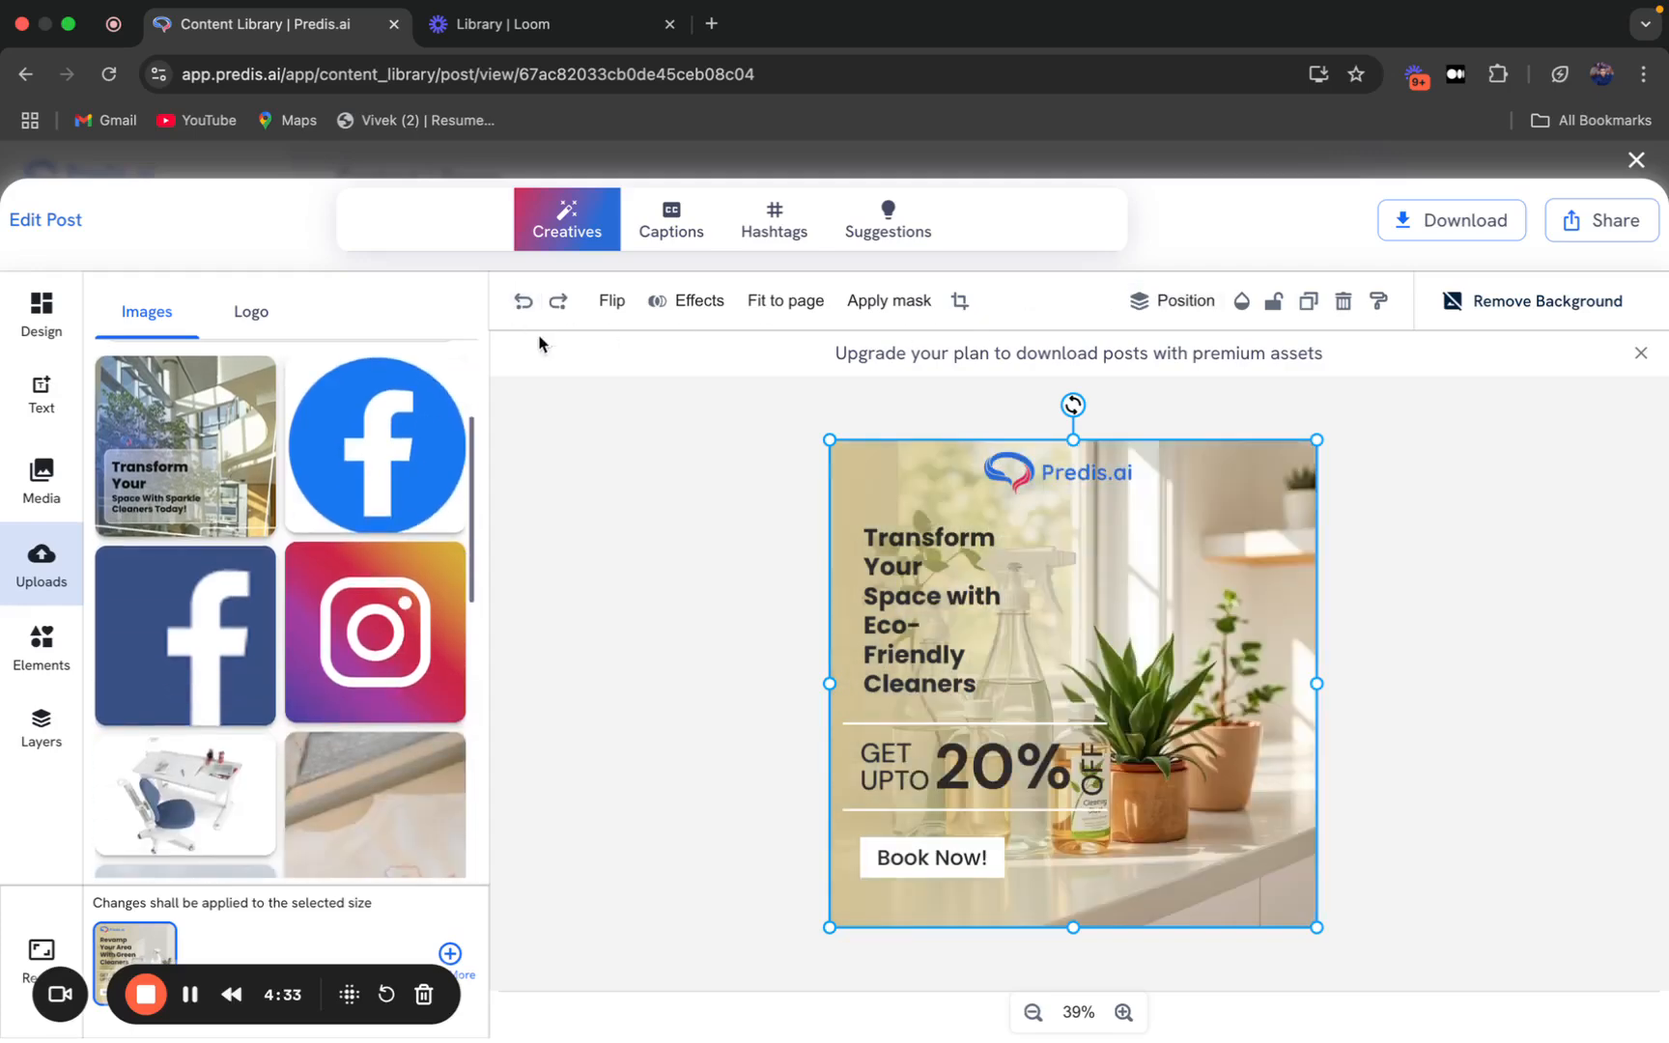
{"action": "scroll", "coordinate": [376, 763], "scroll_direction": "down", "scroll_amount": 3}
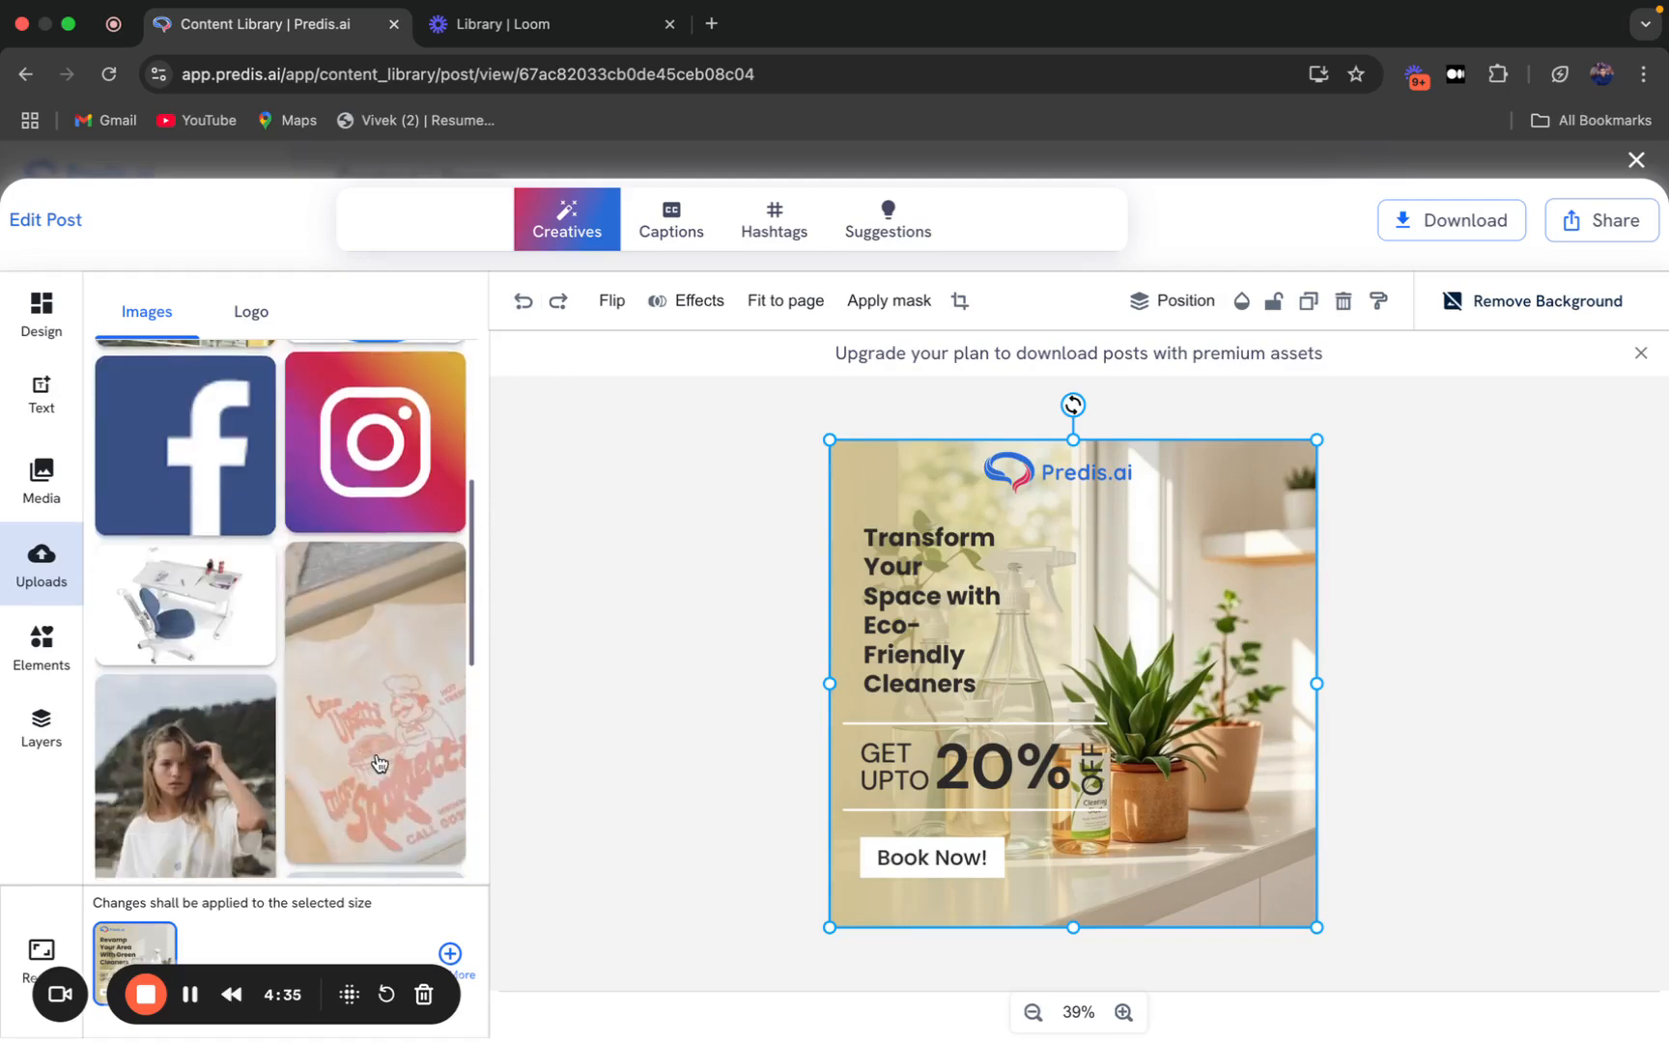
Browse the shapes available in the elements library.
{"action": "left_click", "coordinate": [40, 658]}
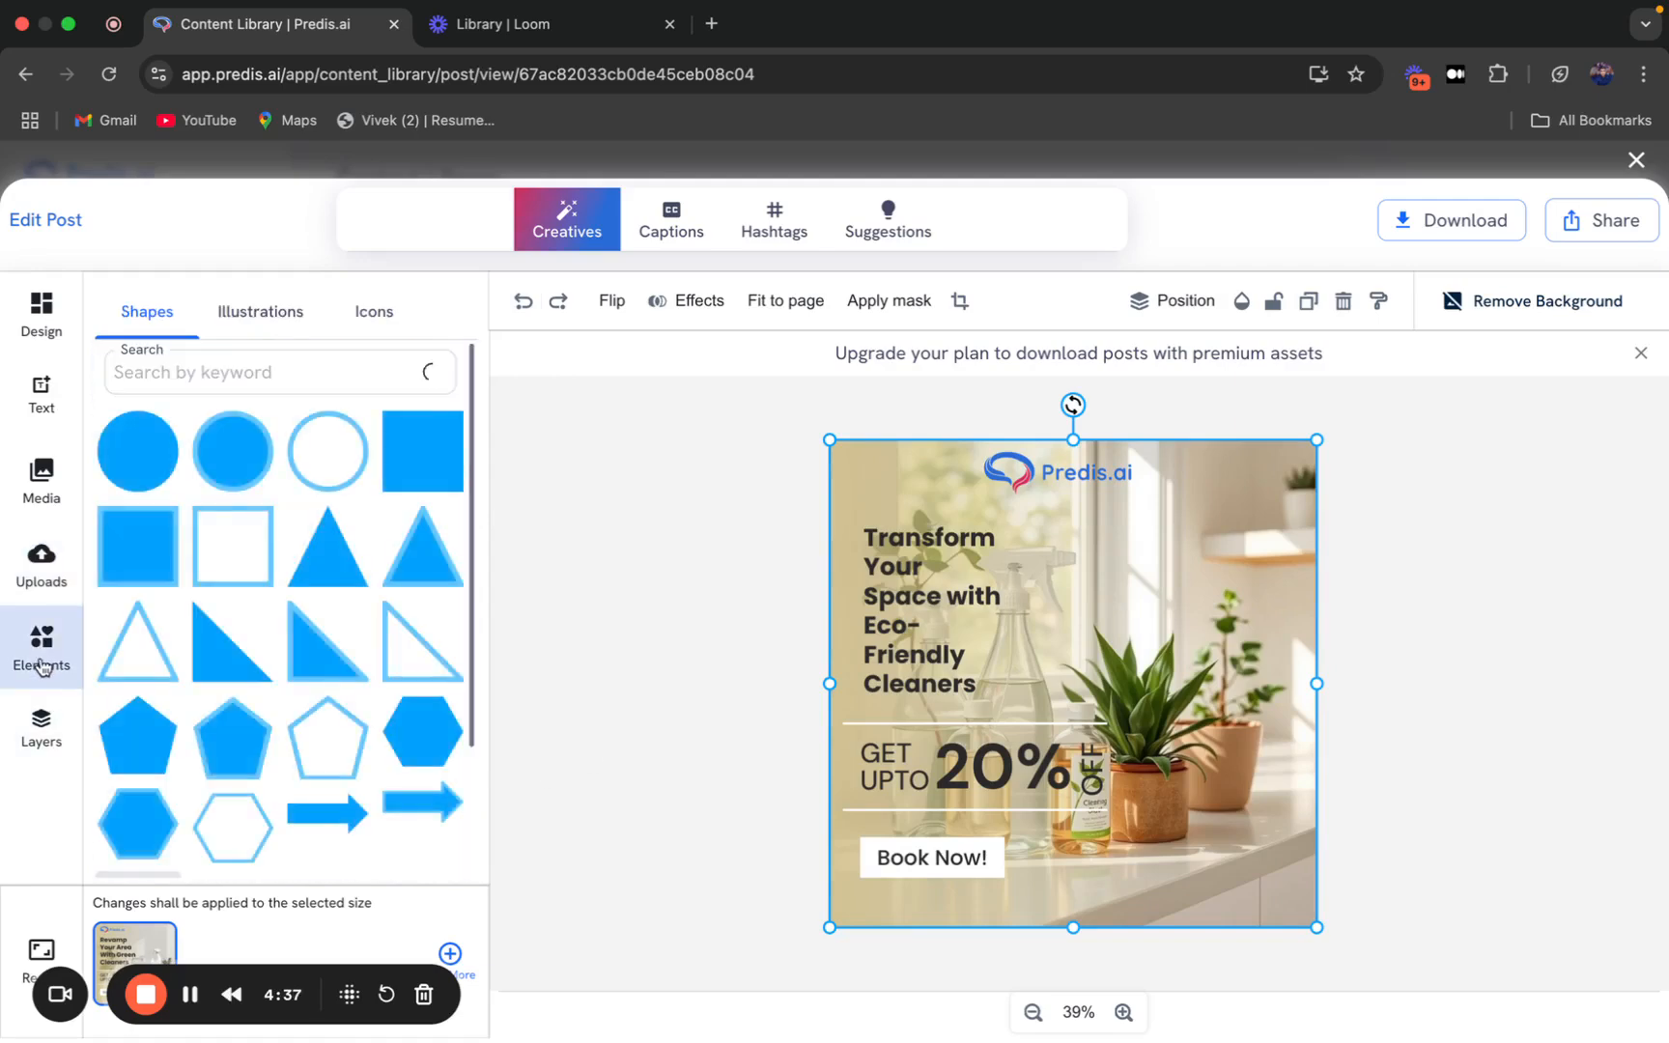
{"action": "scroll", "coordinate": [276, 540], "scroll_direction": "down", "scroll_amount": 6}
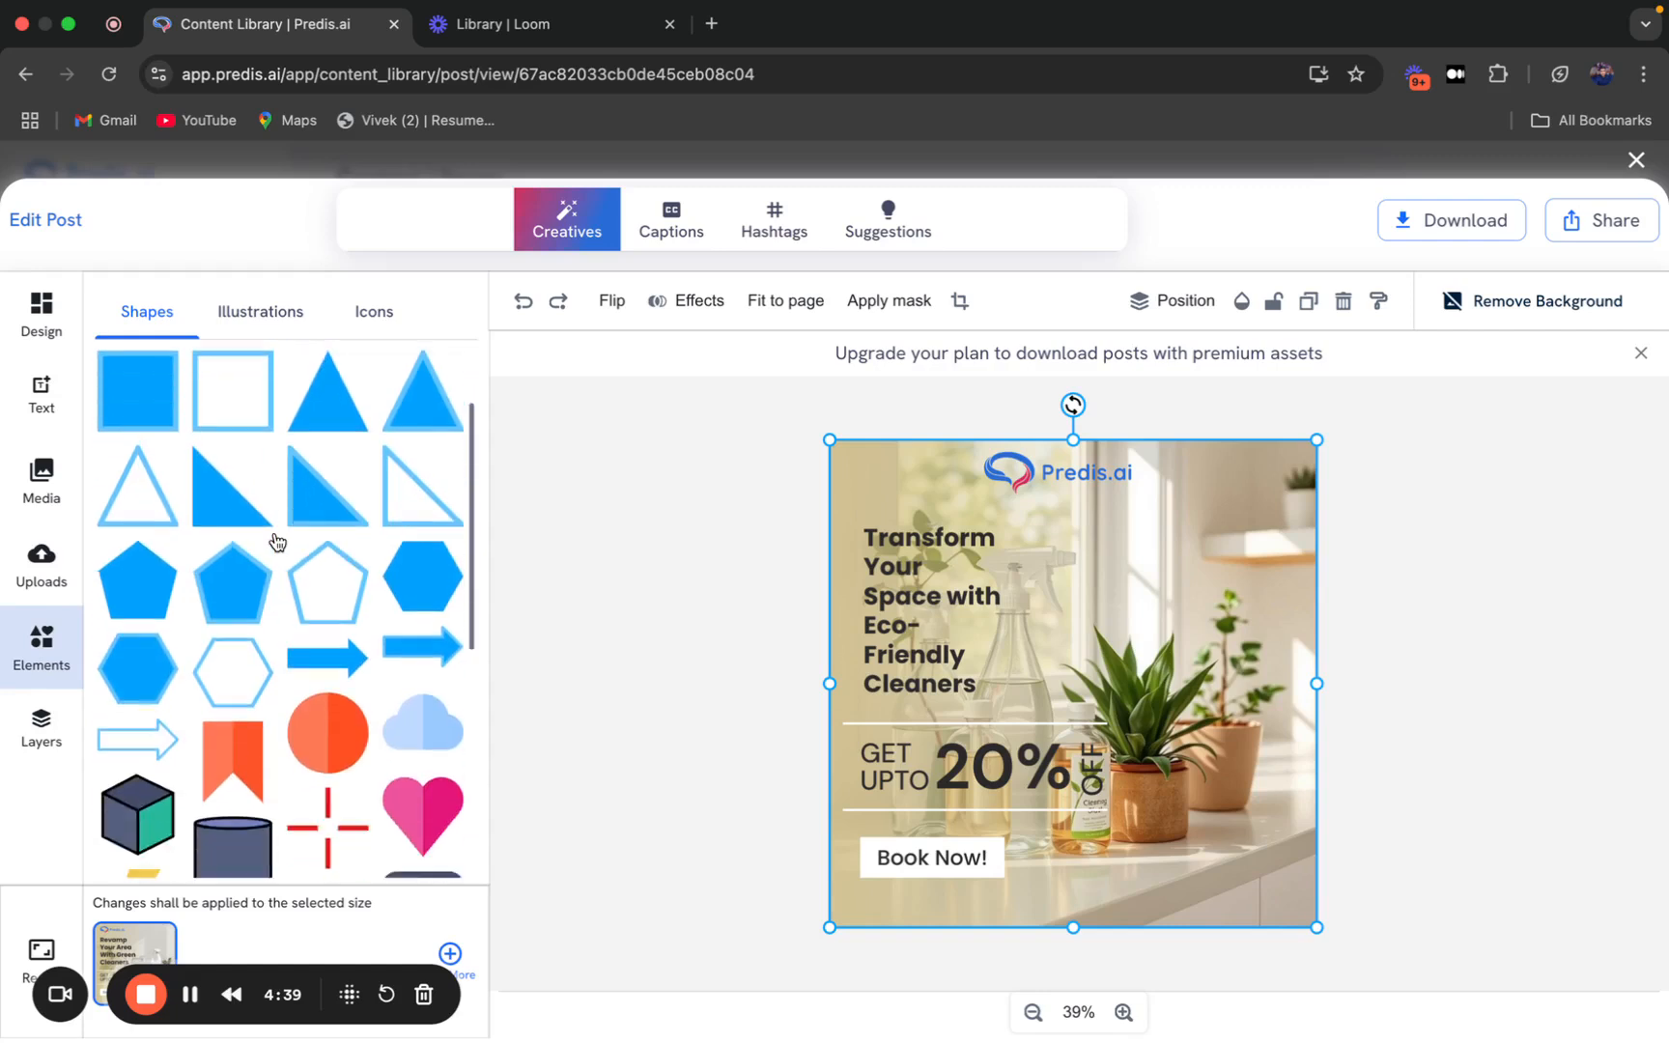
{"action": "scroll", "coordinate": [276, 541], "scroll_direction": "down", "scroll_amount": 2}
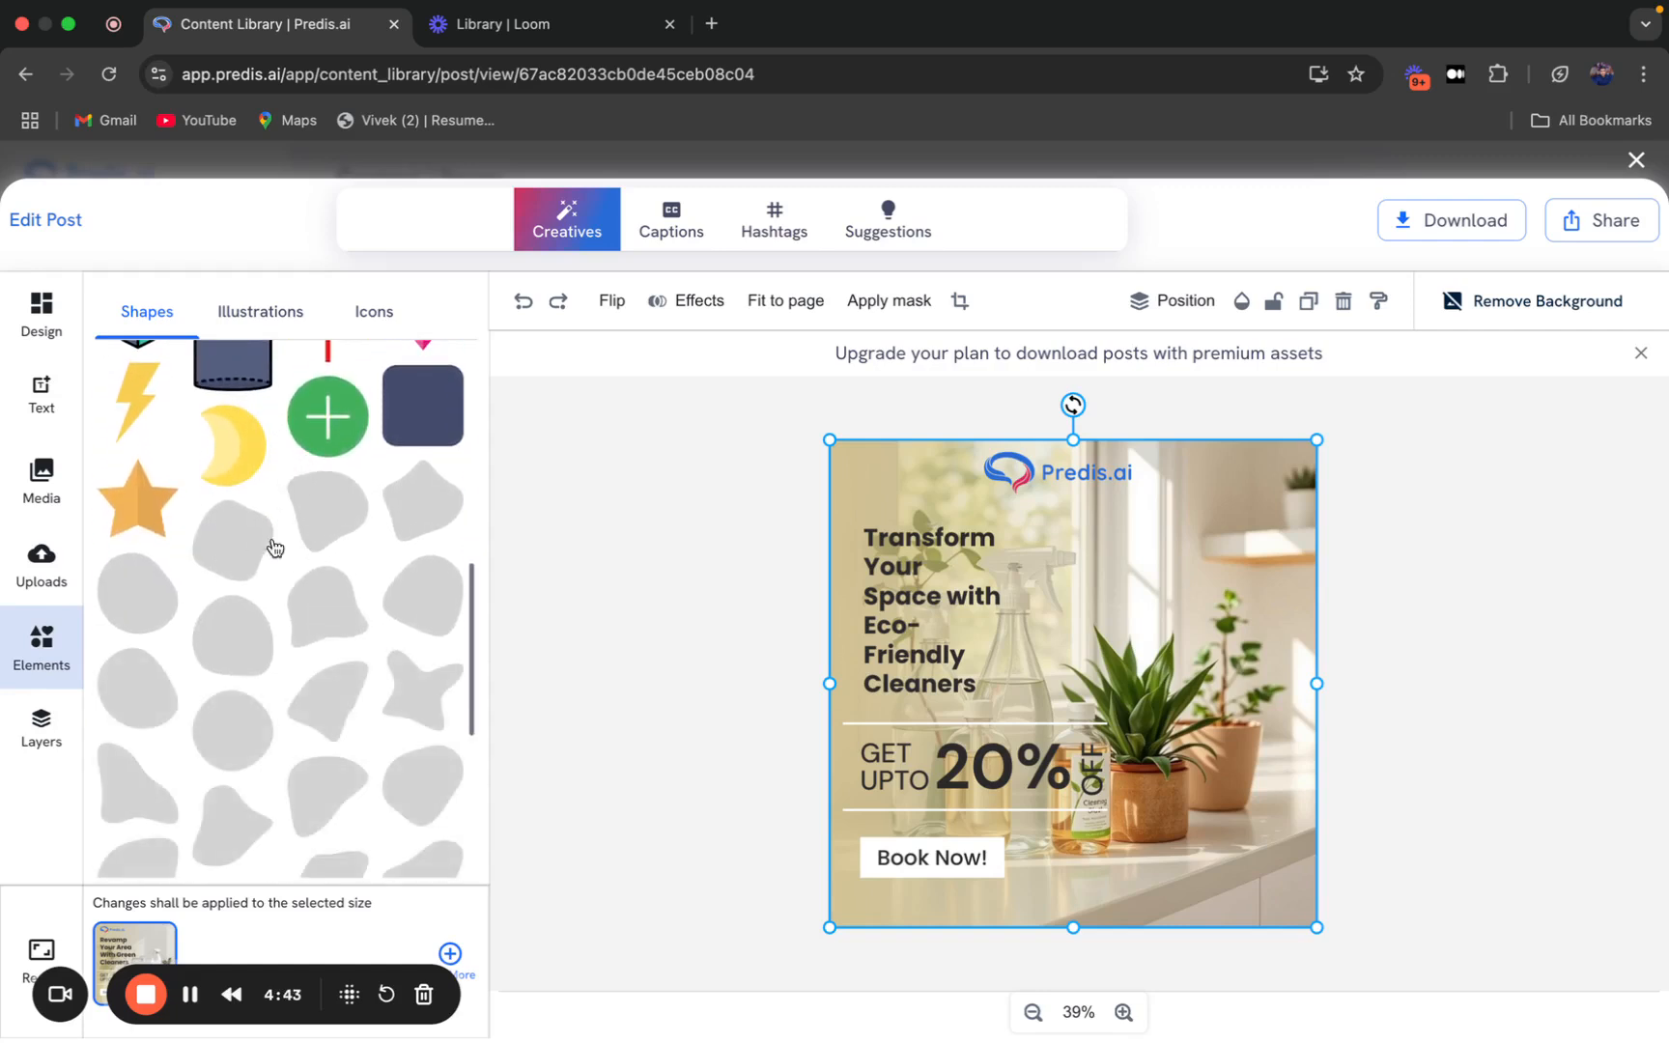
{"action": "scroll", "coordinate": [344, 539], "scroll_direction": "up", "scroll_amount": 2}
{"action": "scroll", "coordinate": [338, 517], "scroll_direction": "up", "scroll_amount": 8}
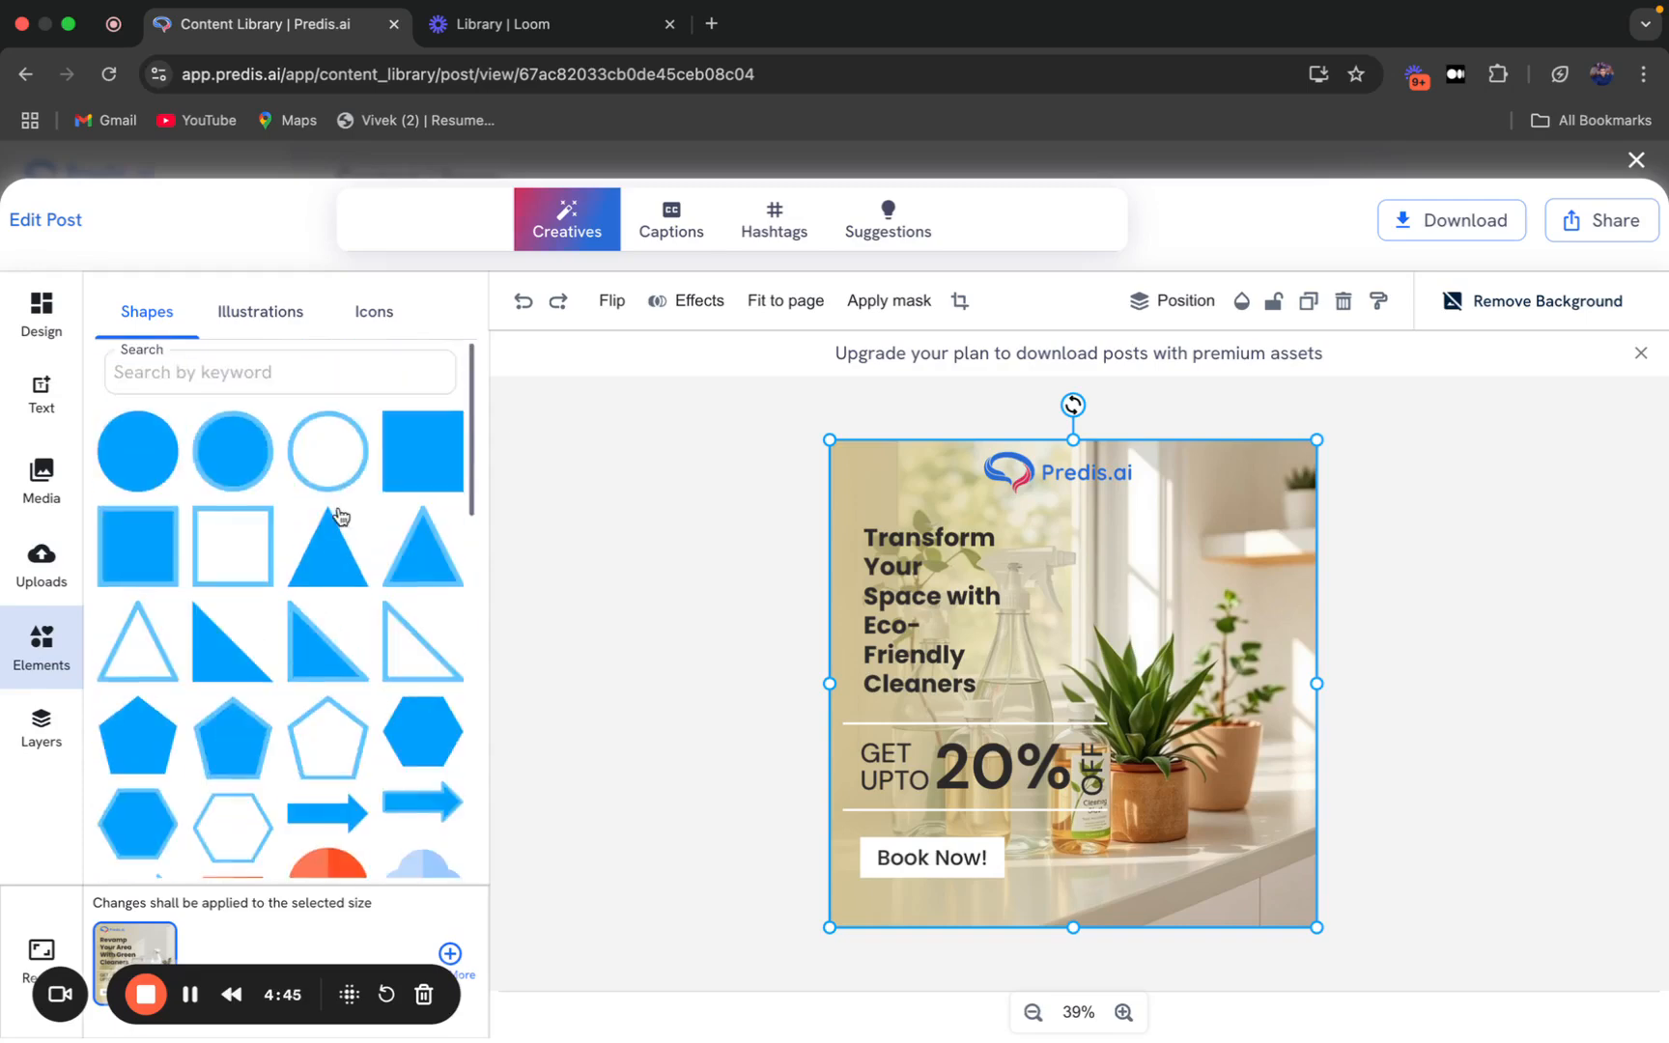
Search the shapes for "star", look through the matching shapes and clear the search term.
{"action": "left_click", "coordinate": [211, 370]}
{"action": "type", "text": "sta"}
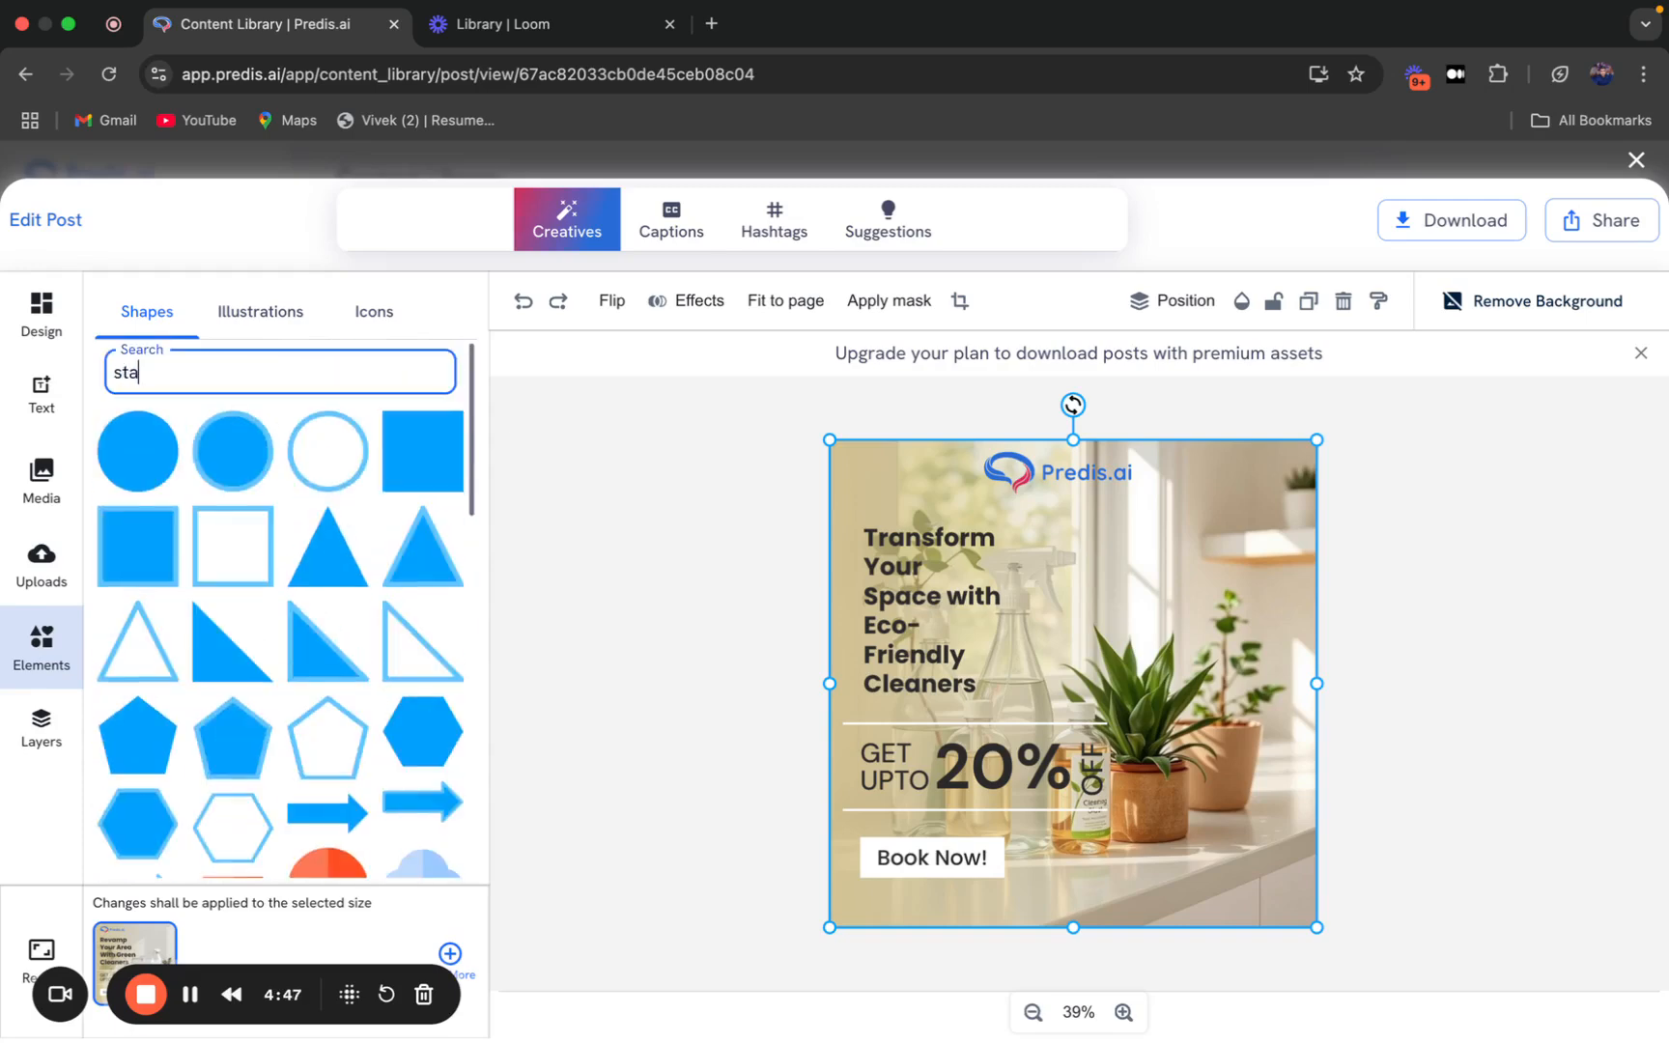
{"action": "type", "text": "r"}
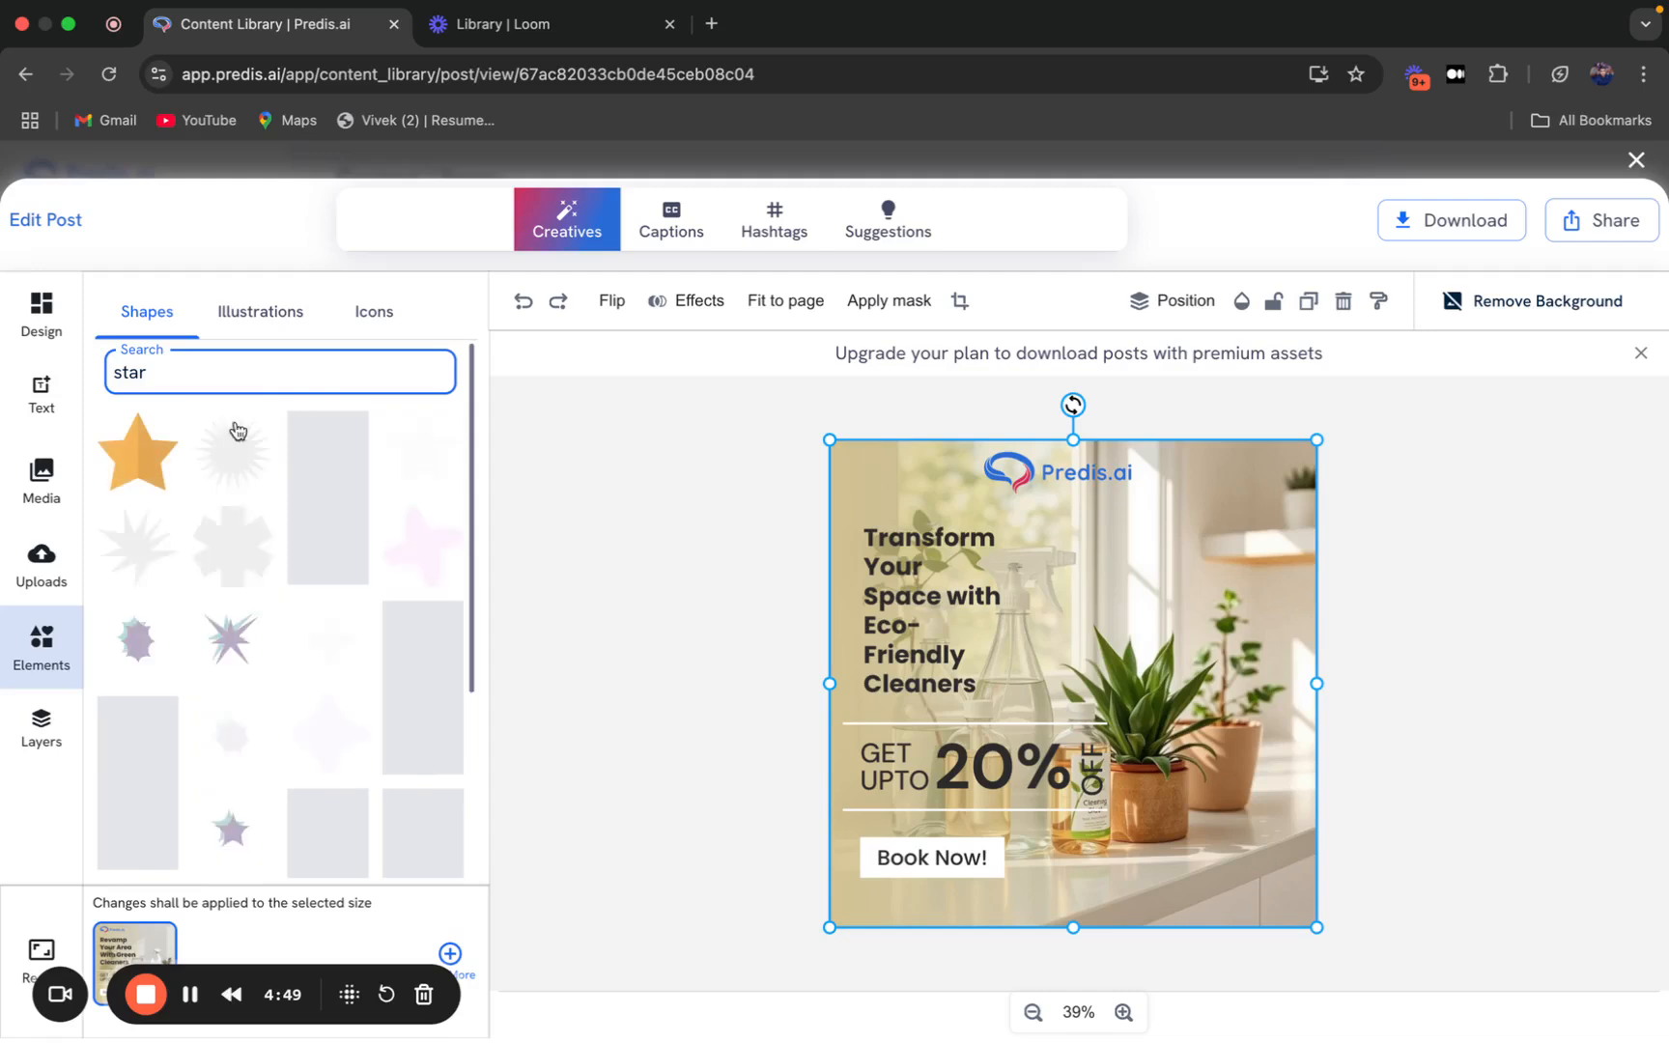
{"action": "scroll", "coordinate": [298, 594], "scroll_direction": "down", "scroll_amount": 3}
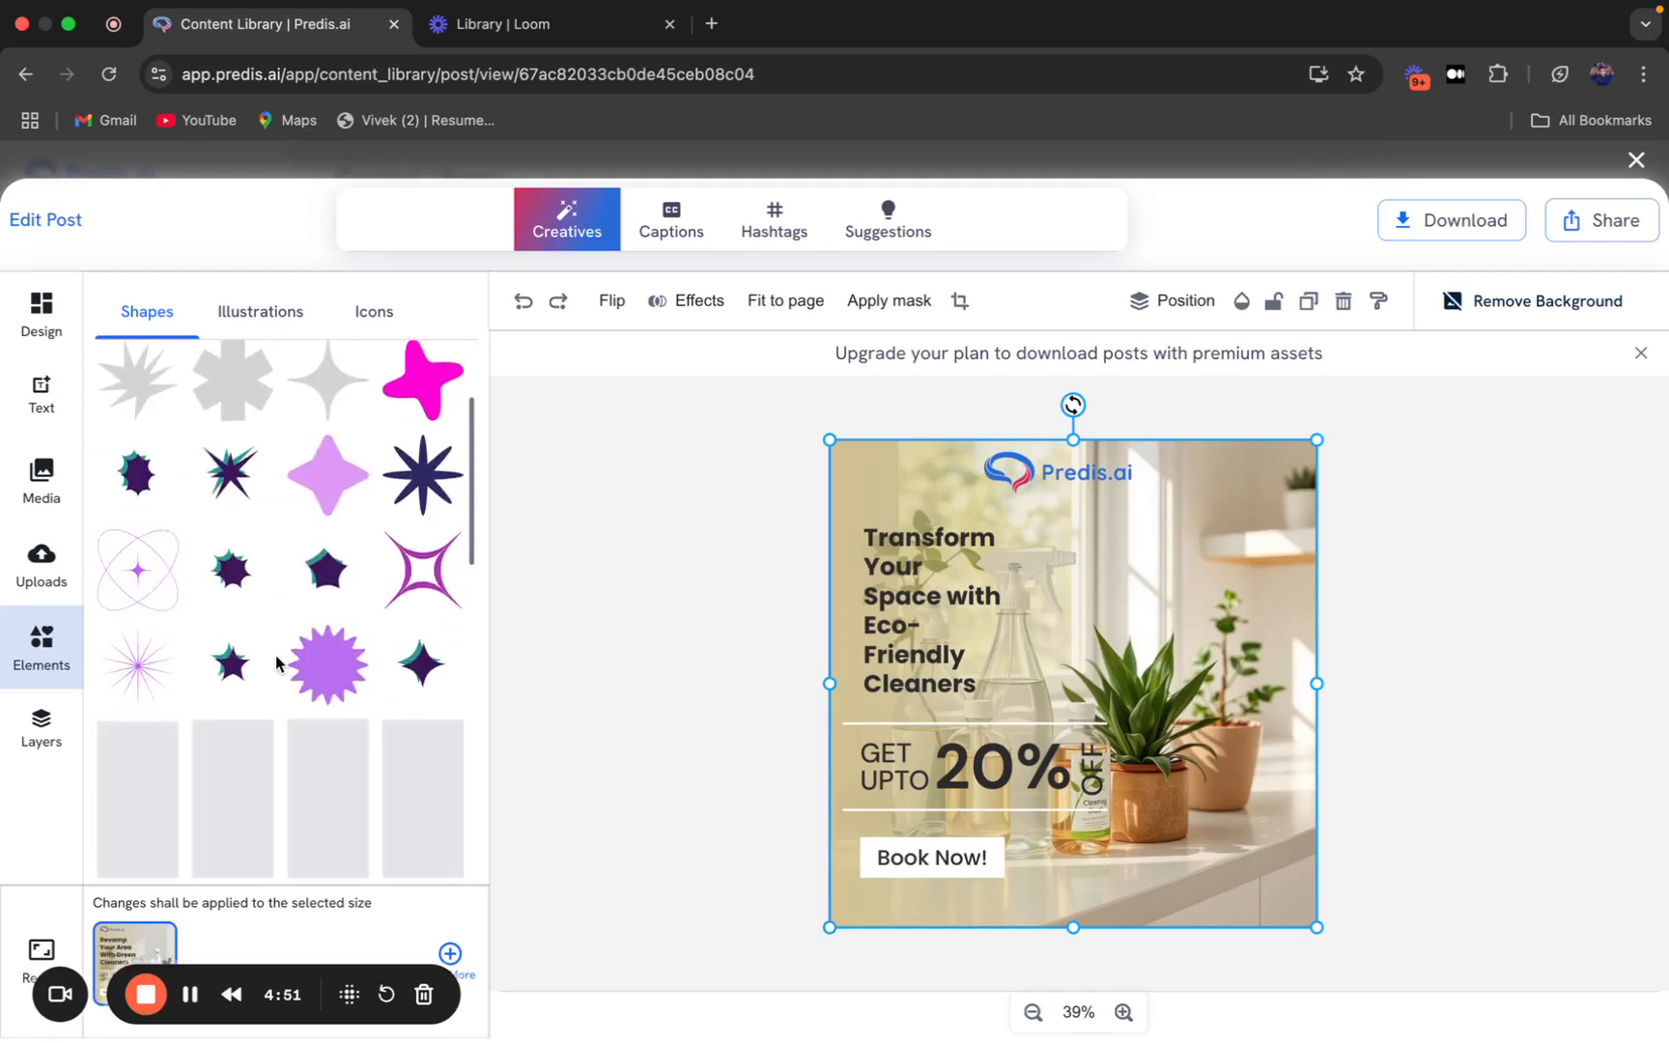
{"action": "scroll", "coordinate": [280, 661], "scroll_direction": "up", "scroll_amount": 3}
{"action": "double_click", "coordinate": [202, 375]}
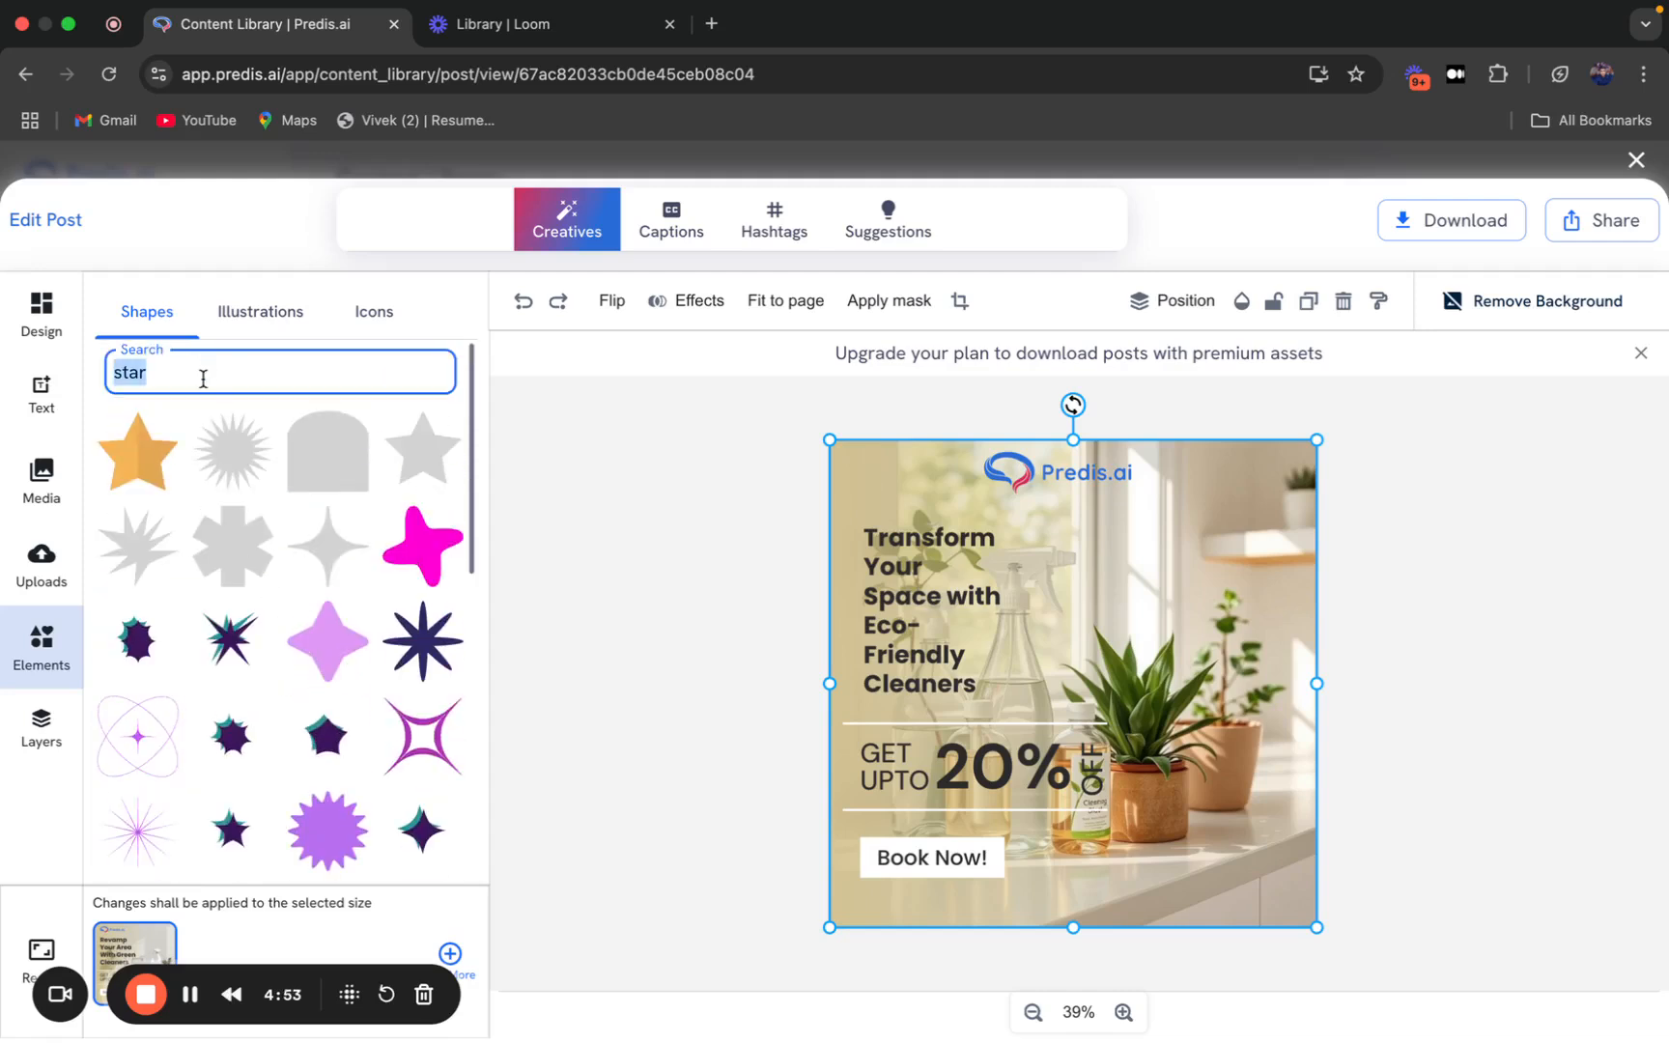
{"action": "key", "text": "BackSpace"}
View the element illustrations and browse the icon collection.
{"action": "left_click", "coordinate": [254, 314]}
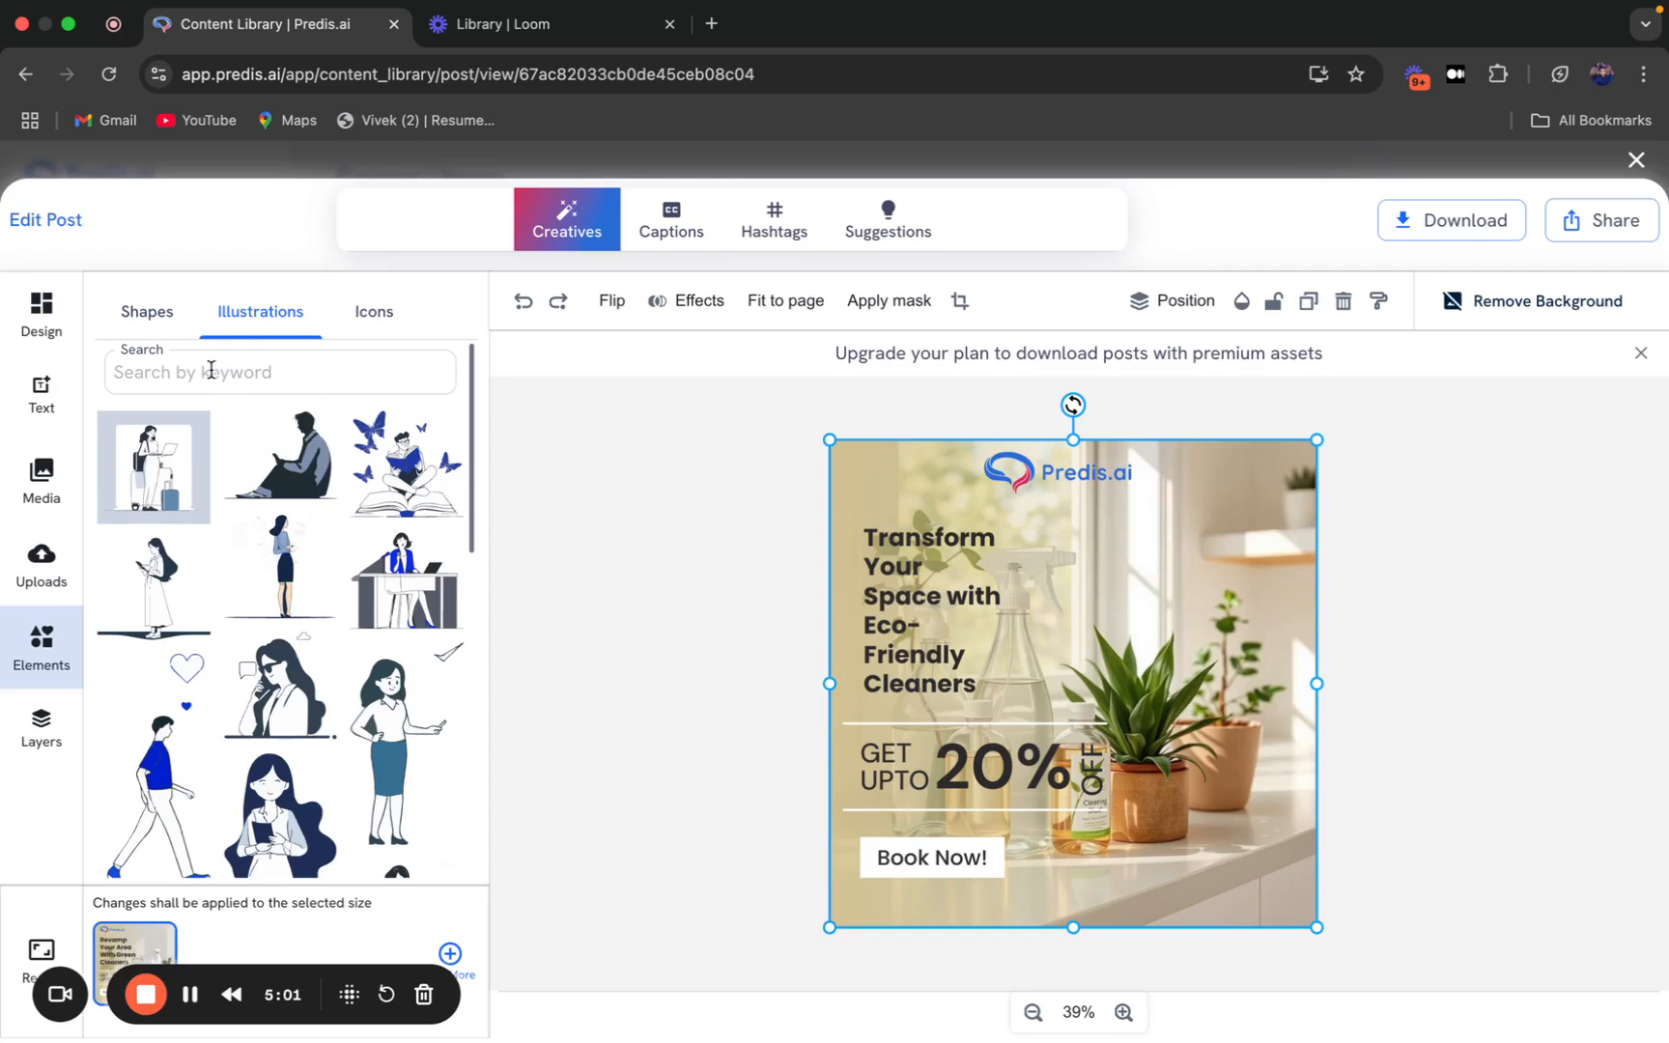
{"action": "left_click", "coordinate": [361, 327]}
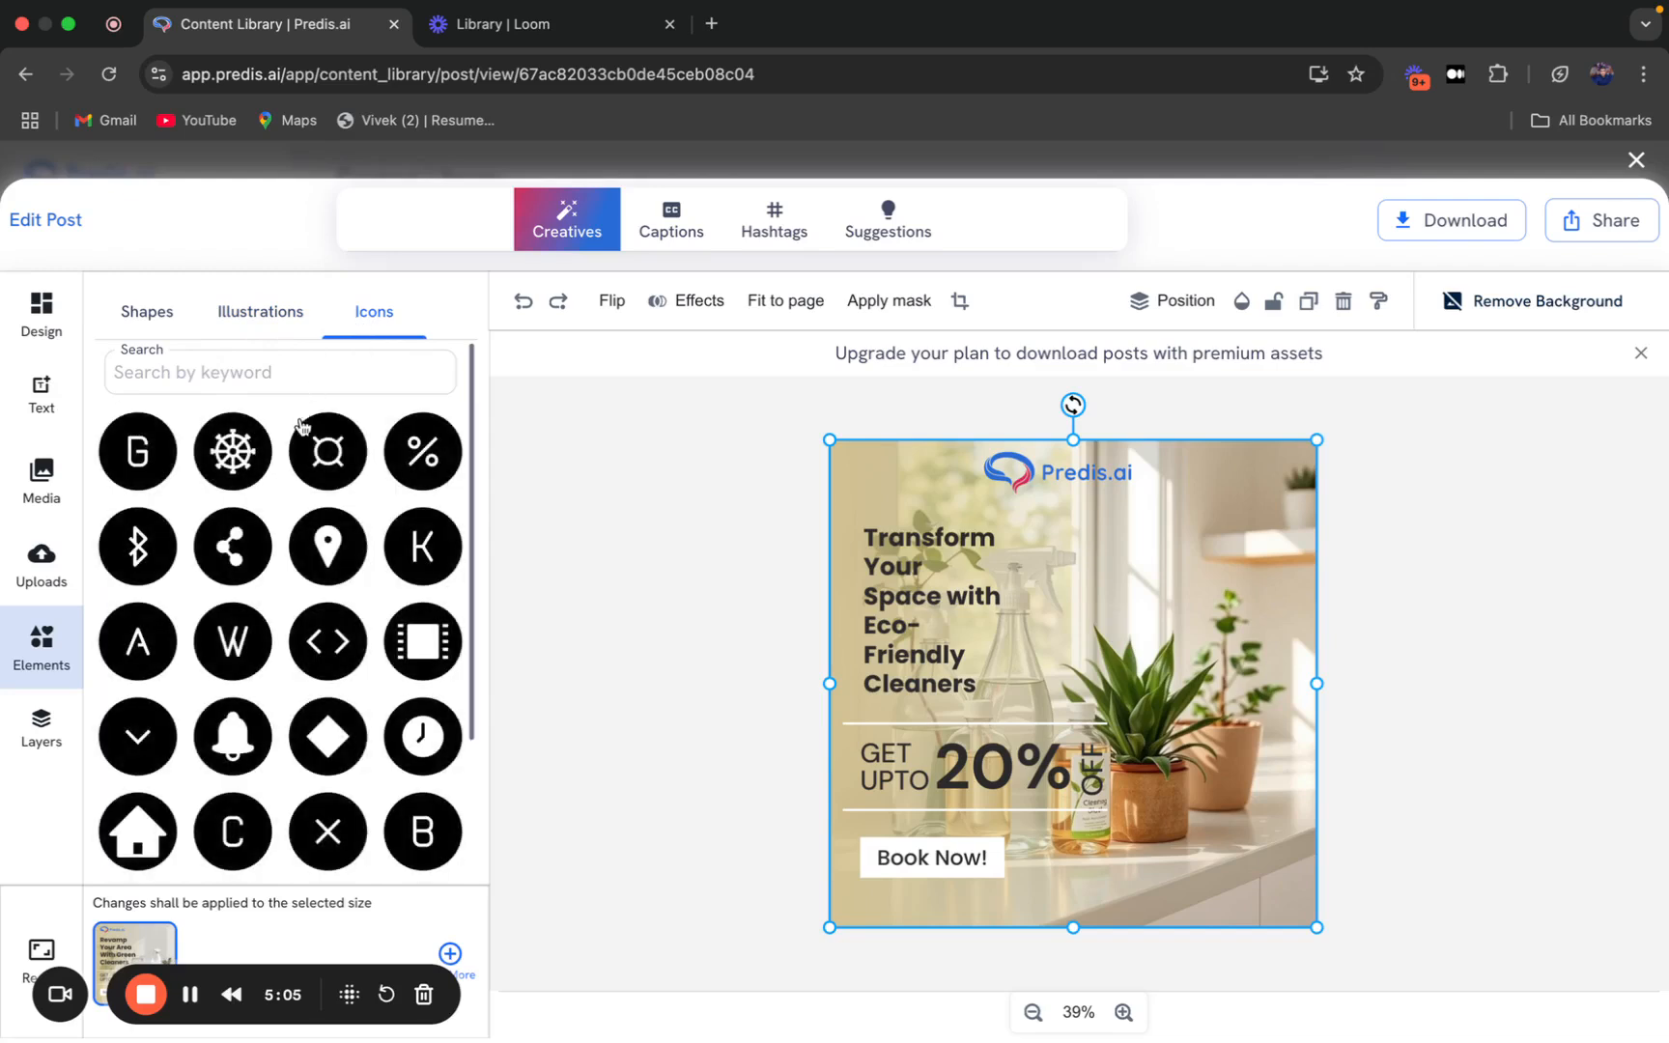
{"action": "scroll", "coordinate": [307, 471], "scroll_direction": "down", "scroll_amount": 3}
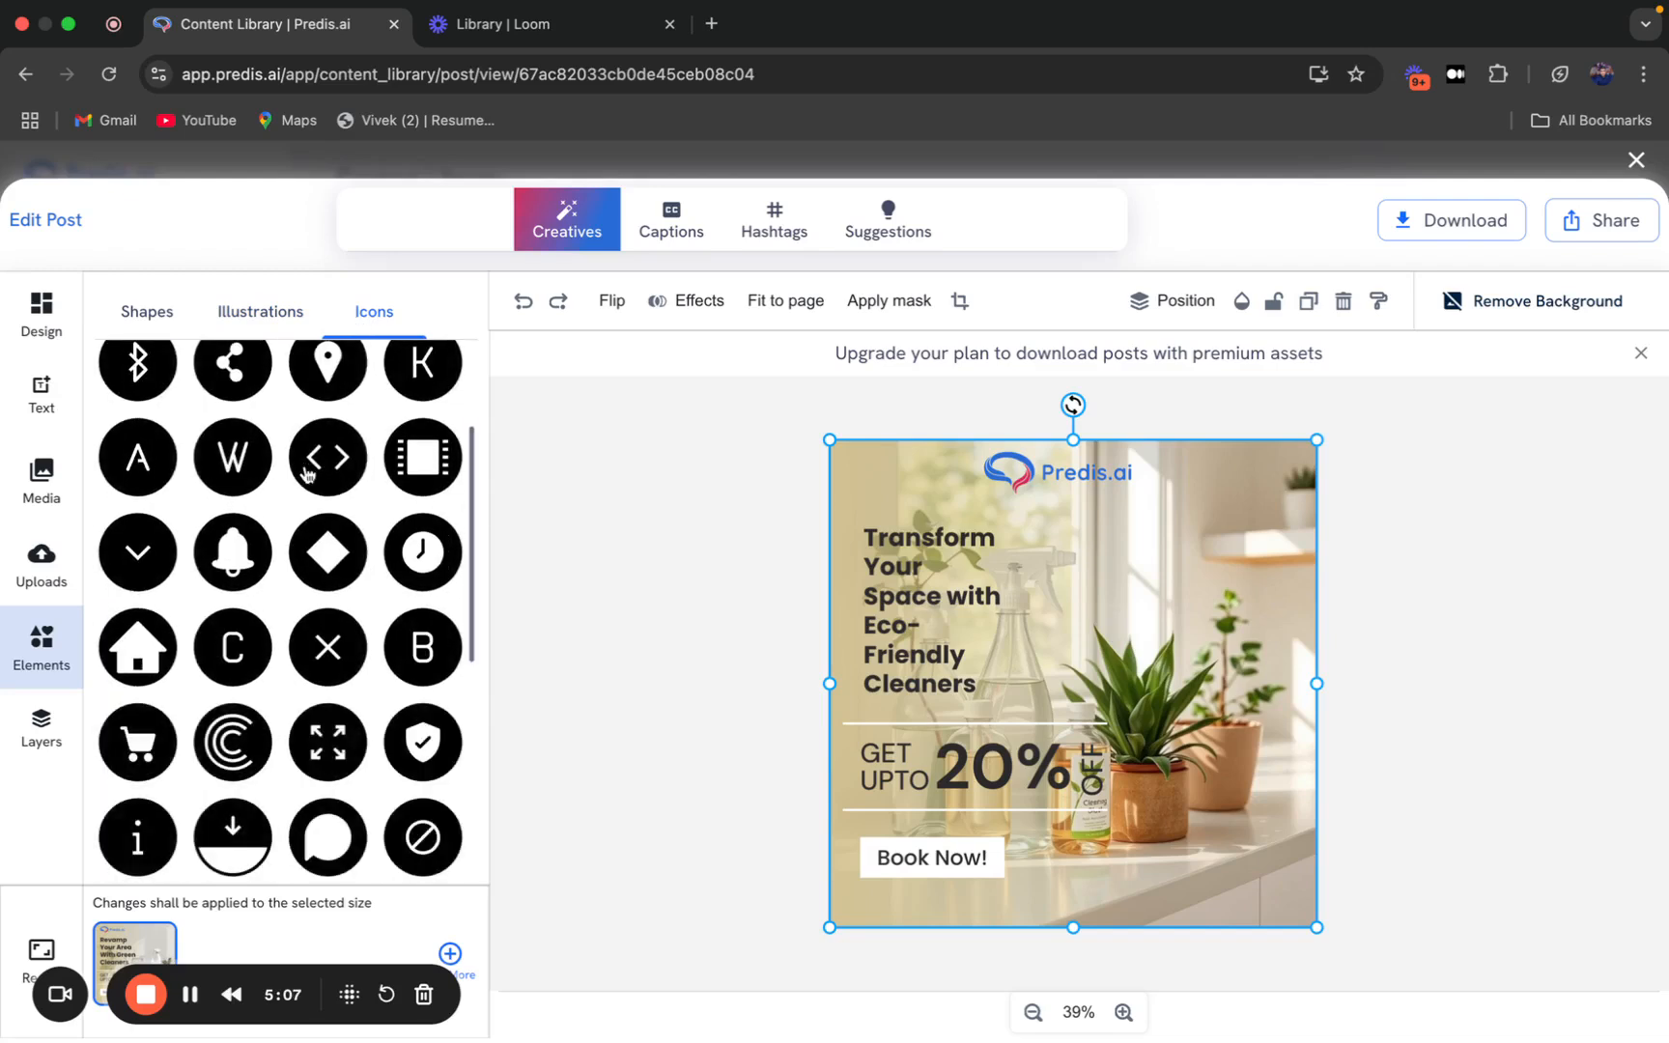
{"action": "scroll", "coordinate": [307, 471], "scroll_direction": "down", "scroll_amount": 5}
{"action": "scroll", "coordinate": [394, 616], "scroll_direction": "up", "scroll_amount": 10}
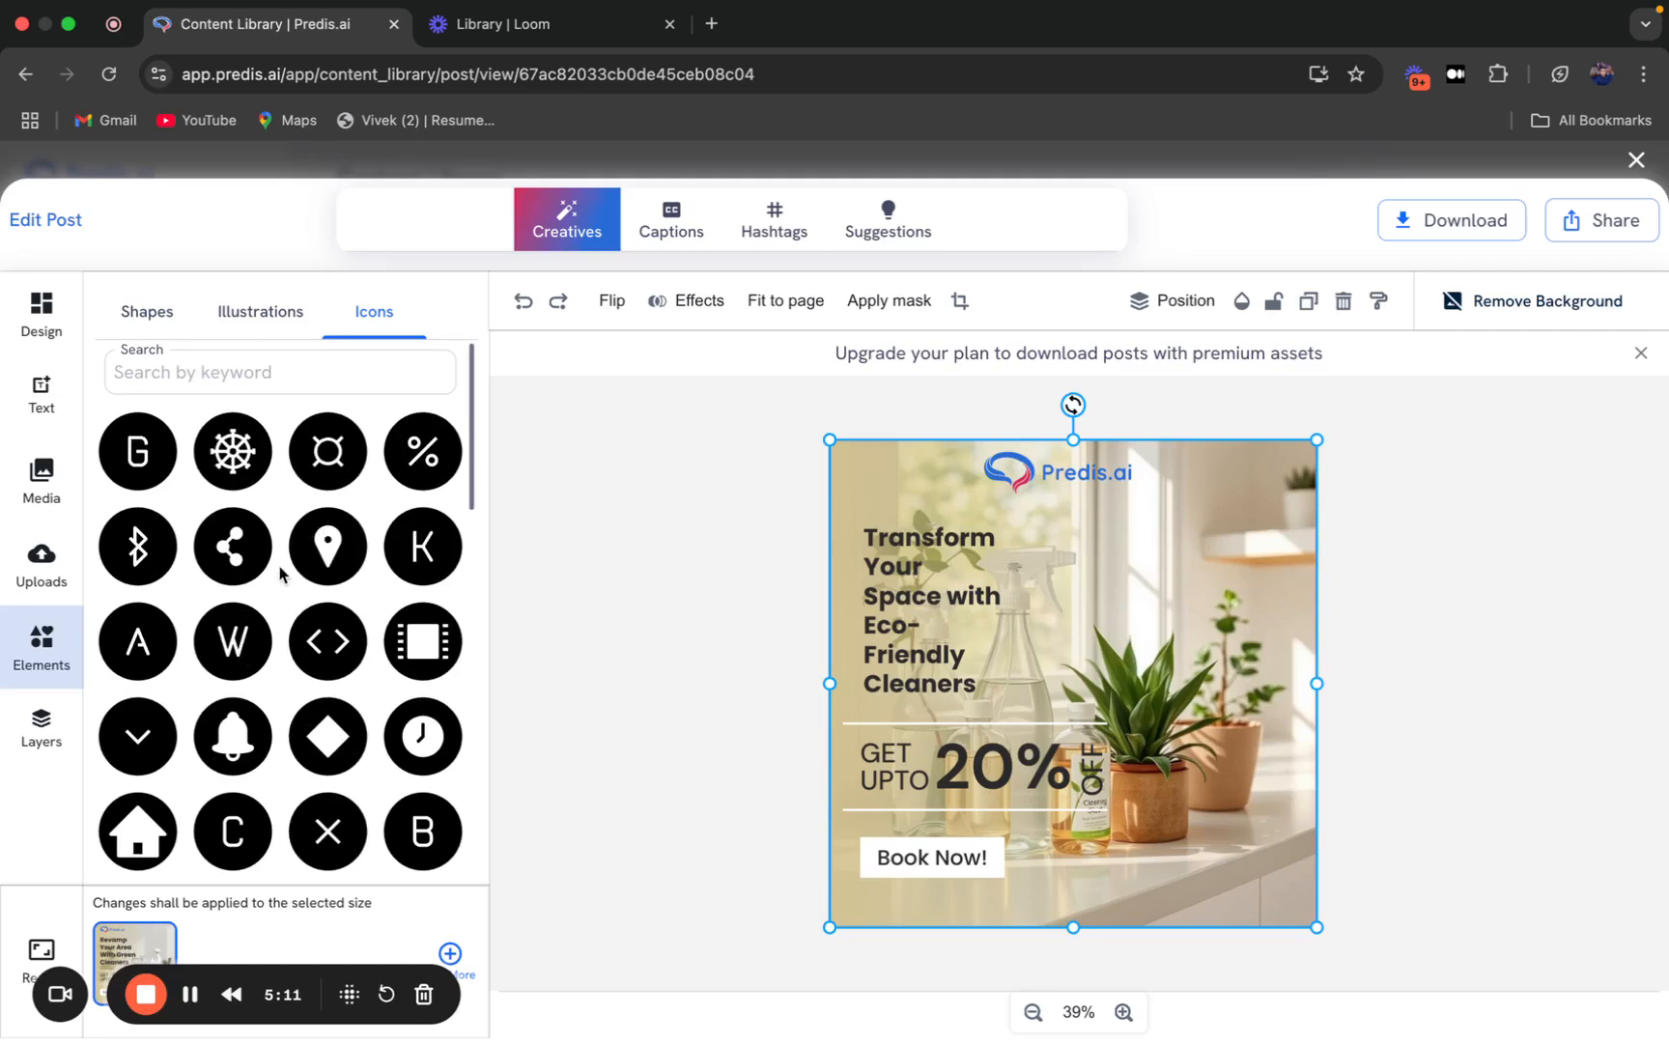
Go through the page's layers, selecting the logo and the 20% offer text, and lock the vertical "OFF" text layer.
{"action": "left_click", "coordinate": [47, 726]}
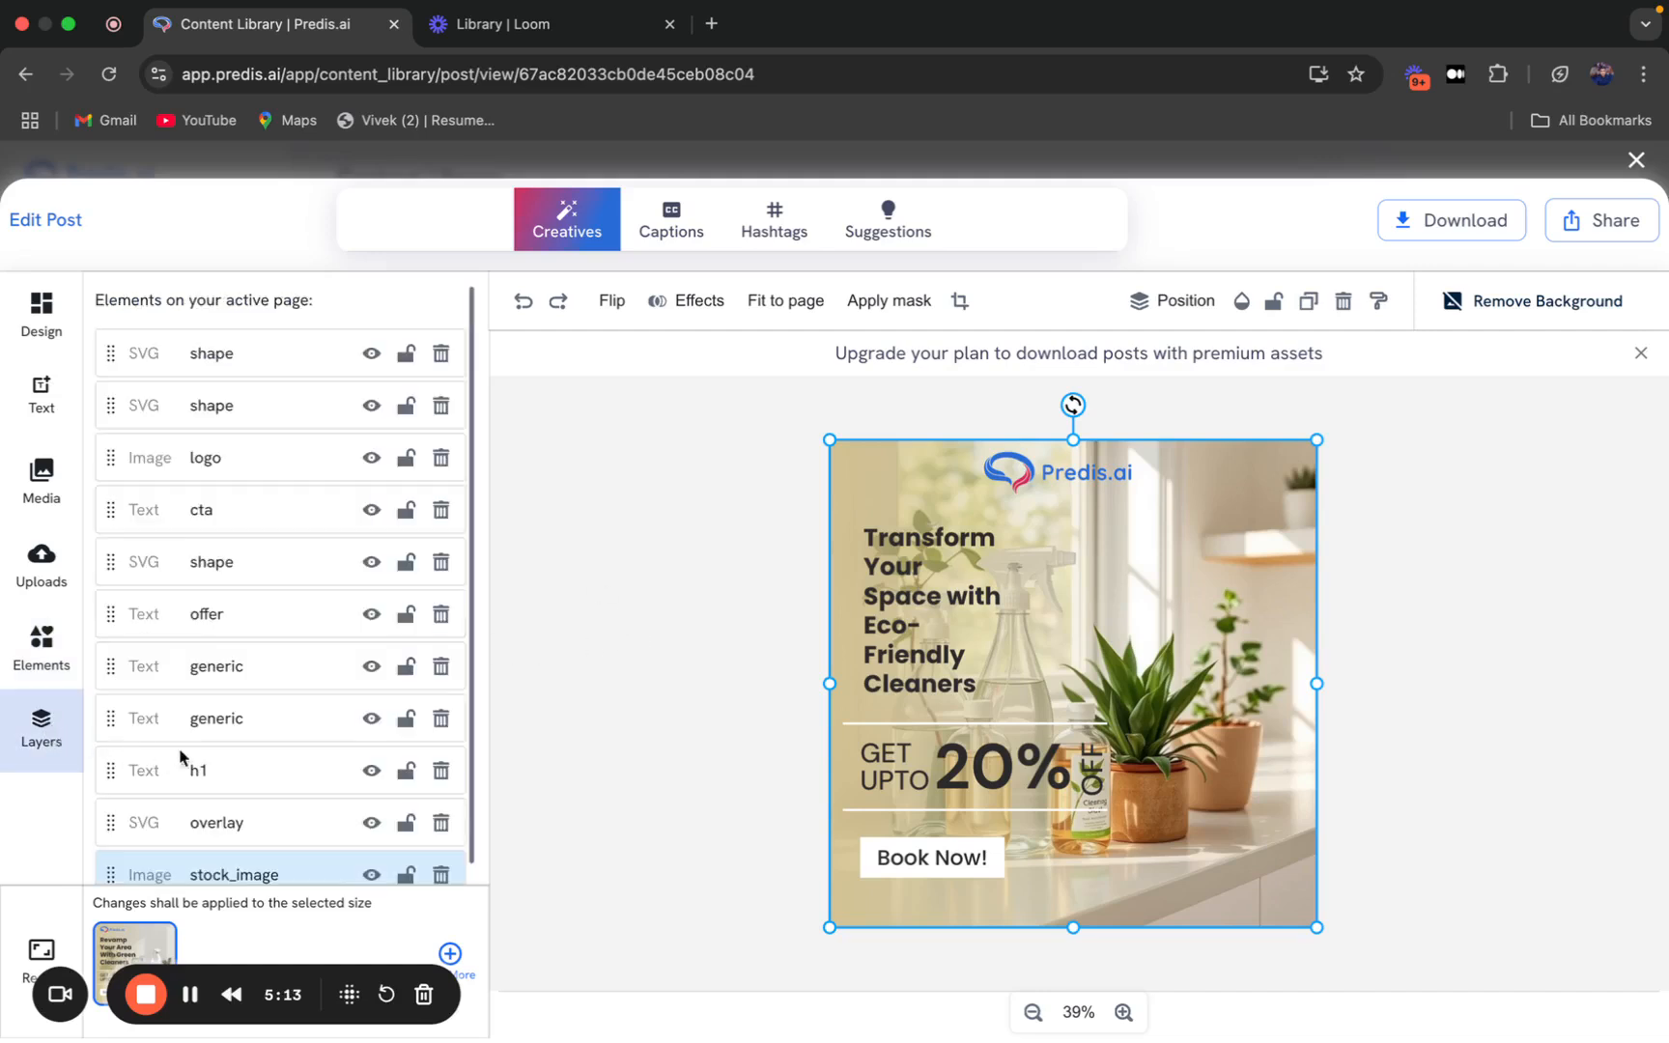
{"action": "scroll", "coordinate": [331, 670], "scroll_direction": "down", "scroll_amount": 1}
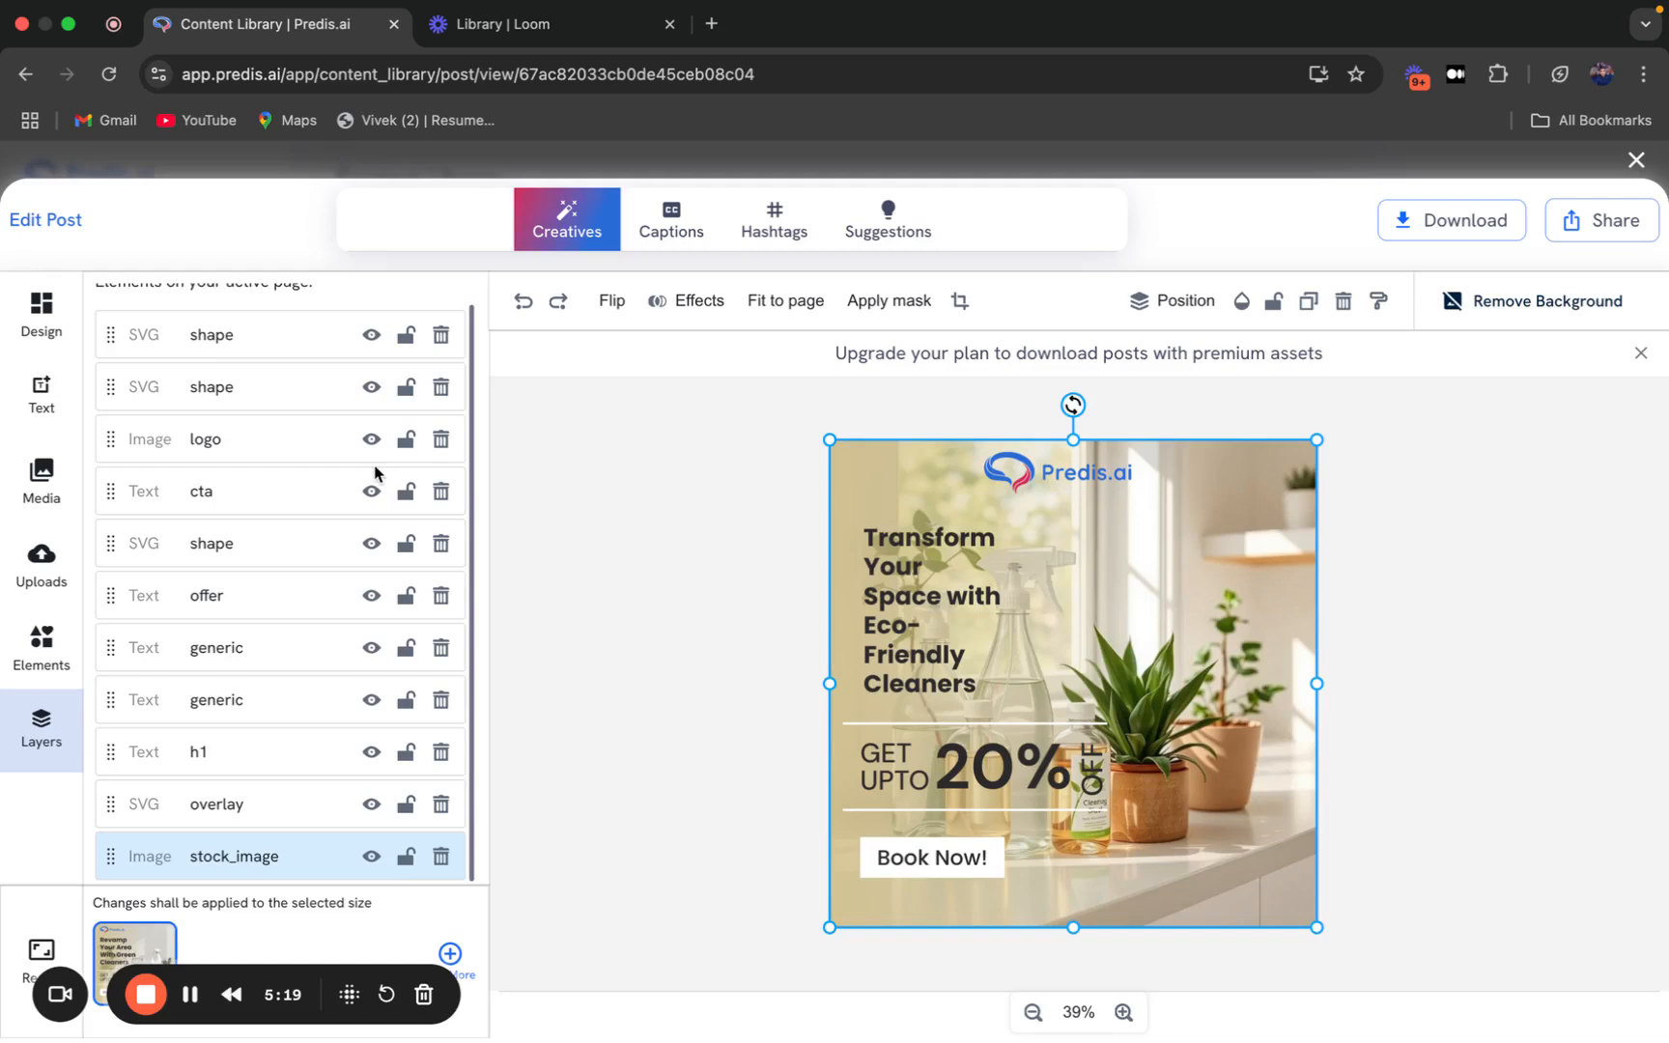
{"action": "scroll", "coordinate": [225, 473], "scroll_direction": "up", "scroll_amount": 1}
{"action": "left_click", "coordinate": [133, 473]}
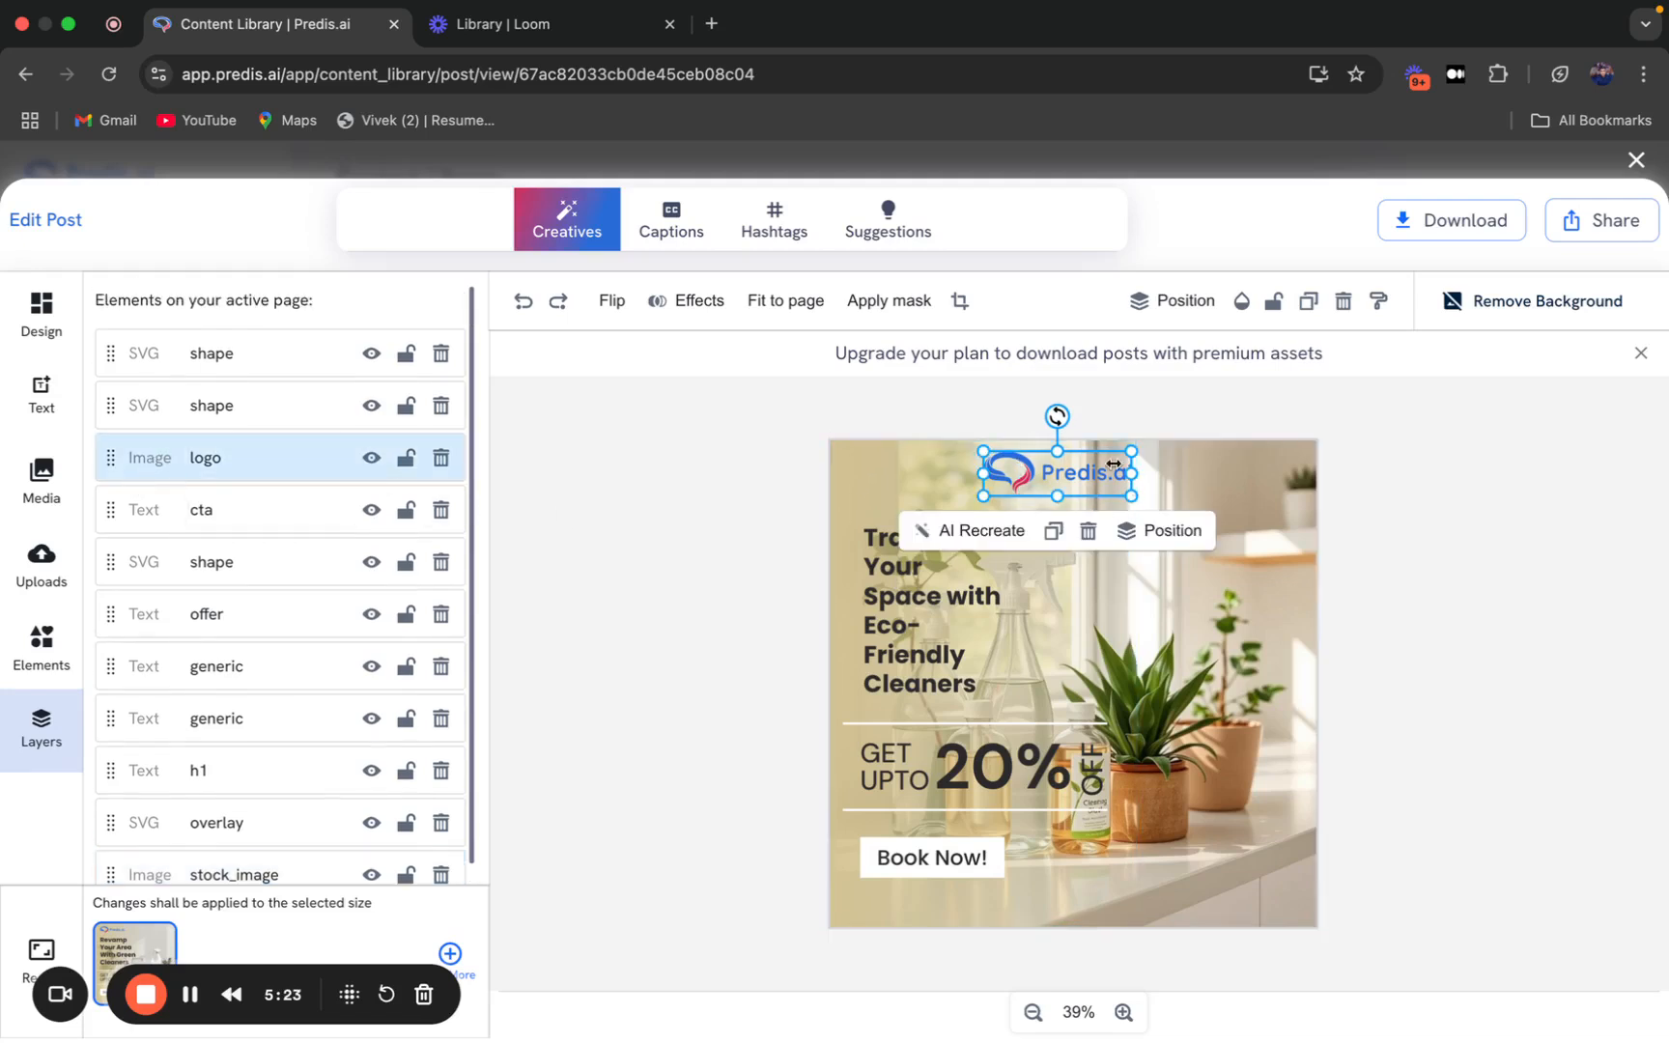
{"action": "left_click", "coordinate": [138, 634]}
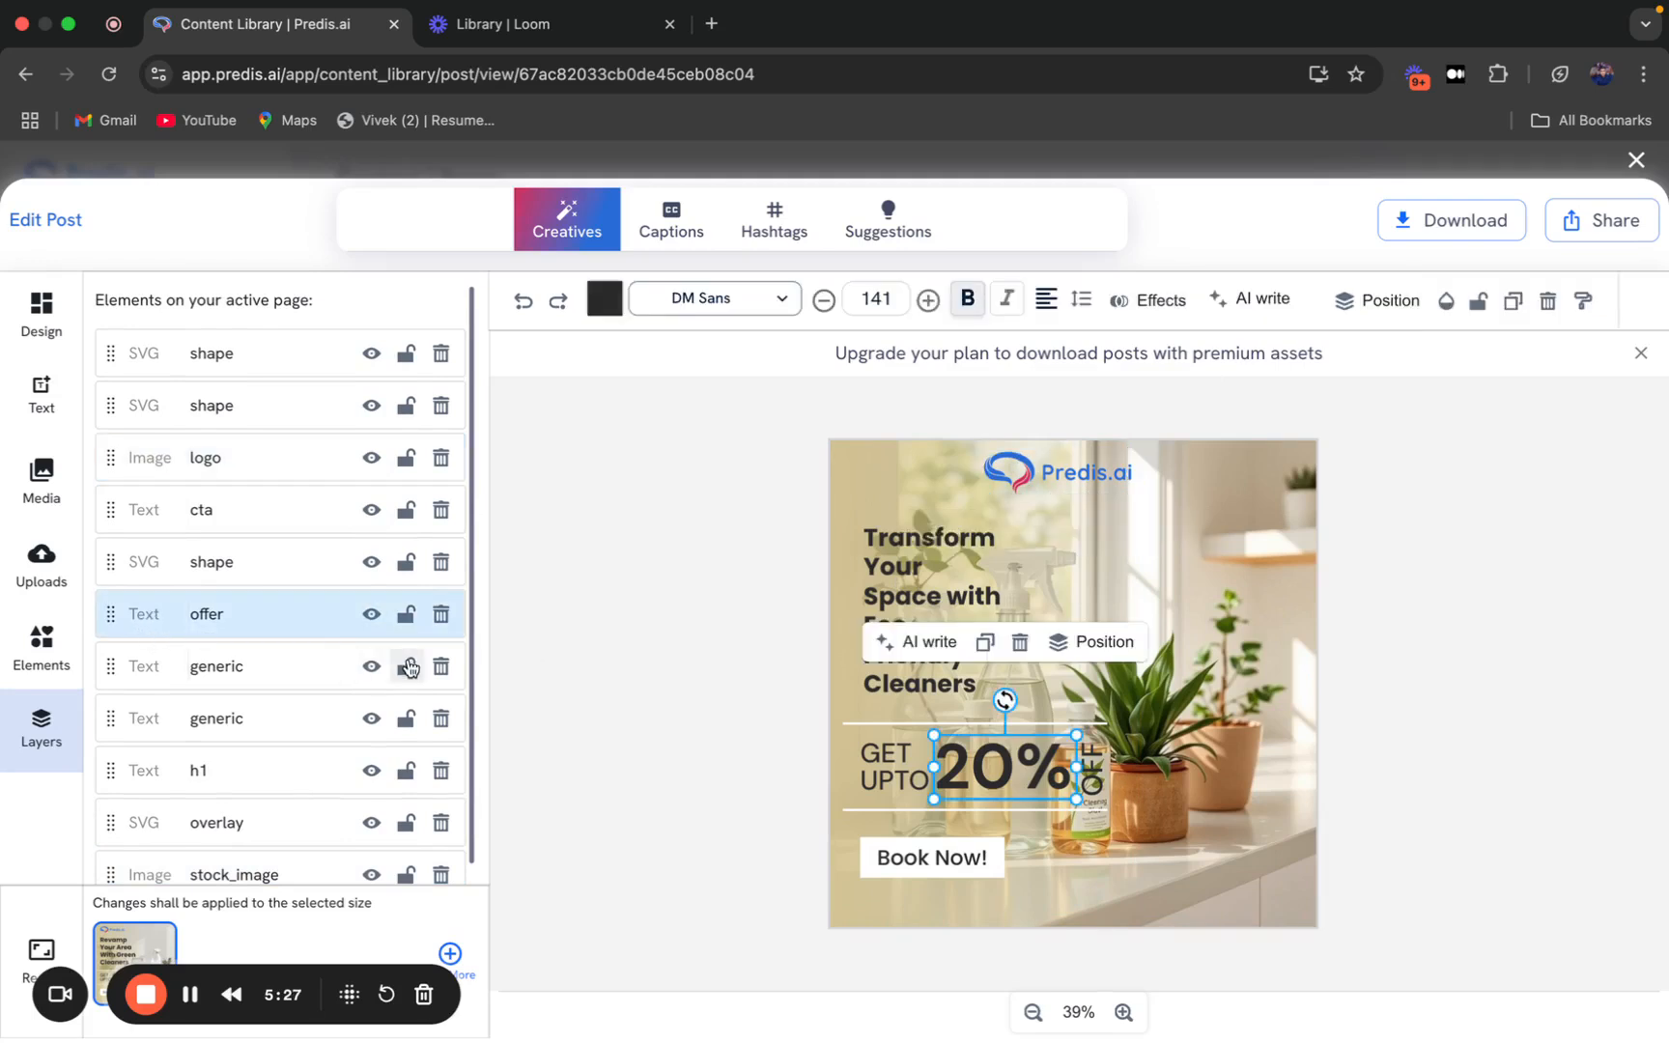
{"action": "left_click", "coordinate": [155, 678]}
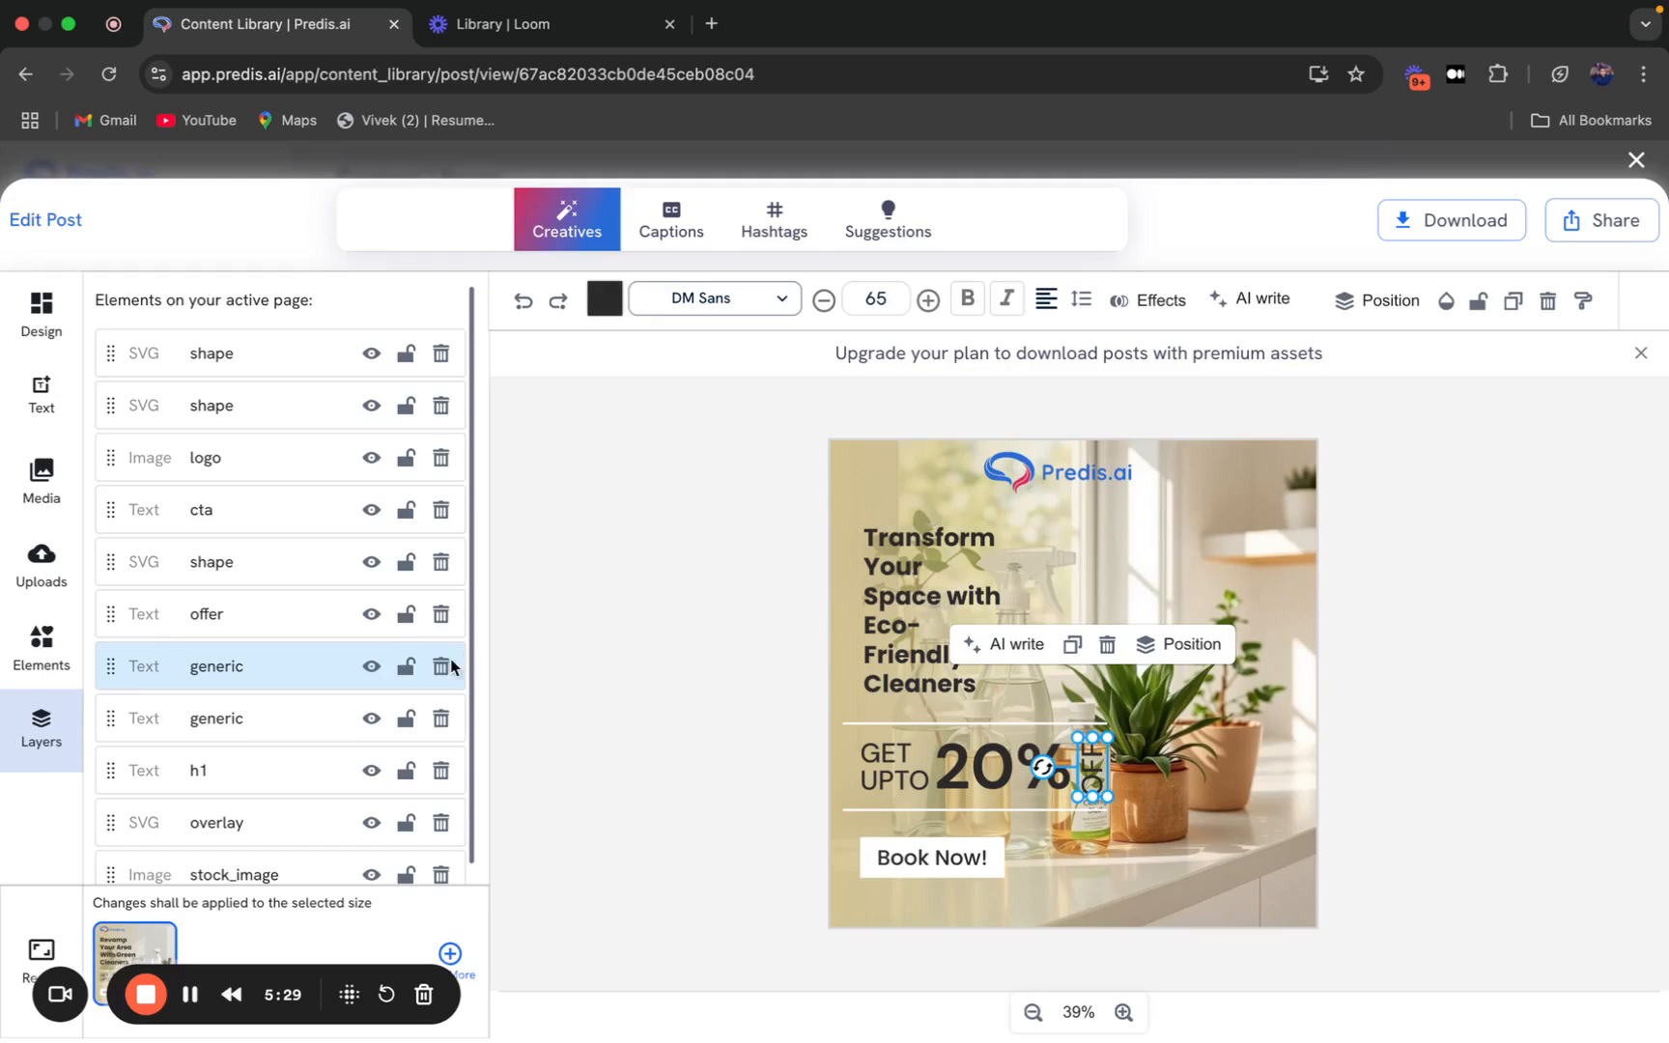
{"action": "left_click", "coordinate": [406, 671]}
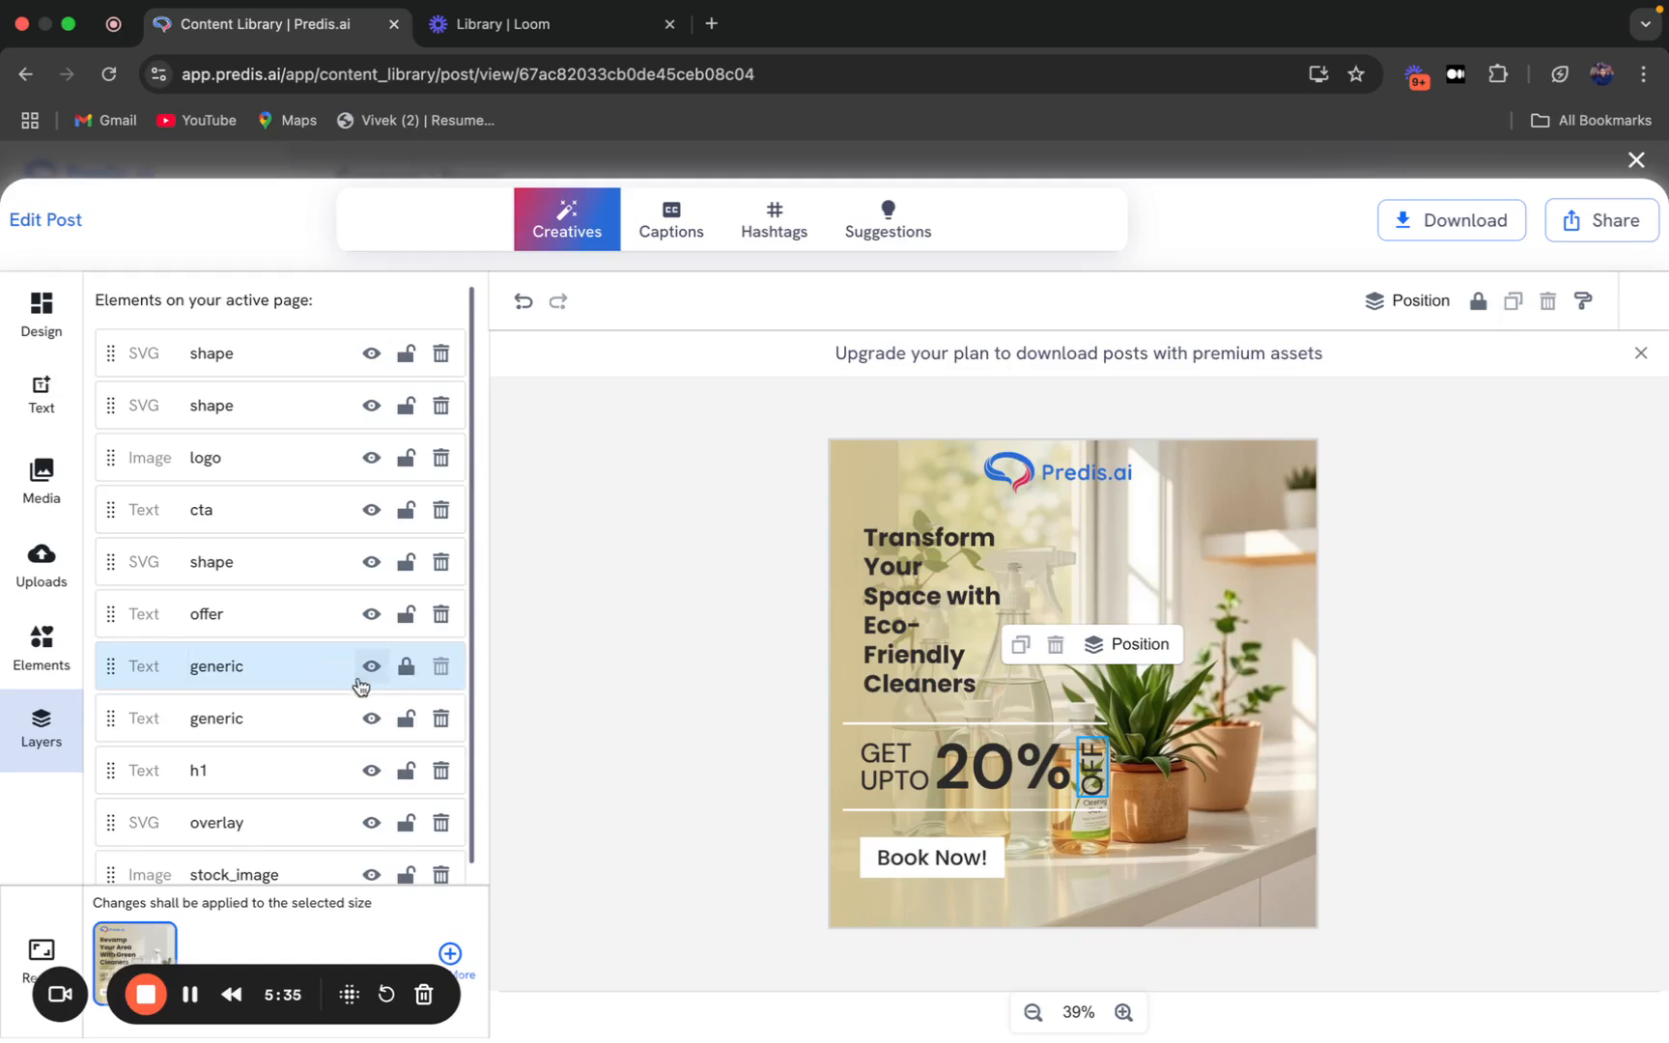
Hide the 20% offer text layer, show it again and look over the layer list.
{"action": "left_click", "coordinate": [151, 635]}
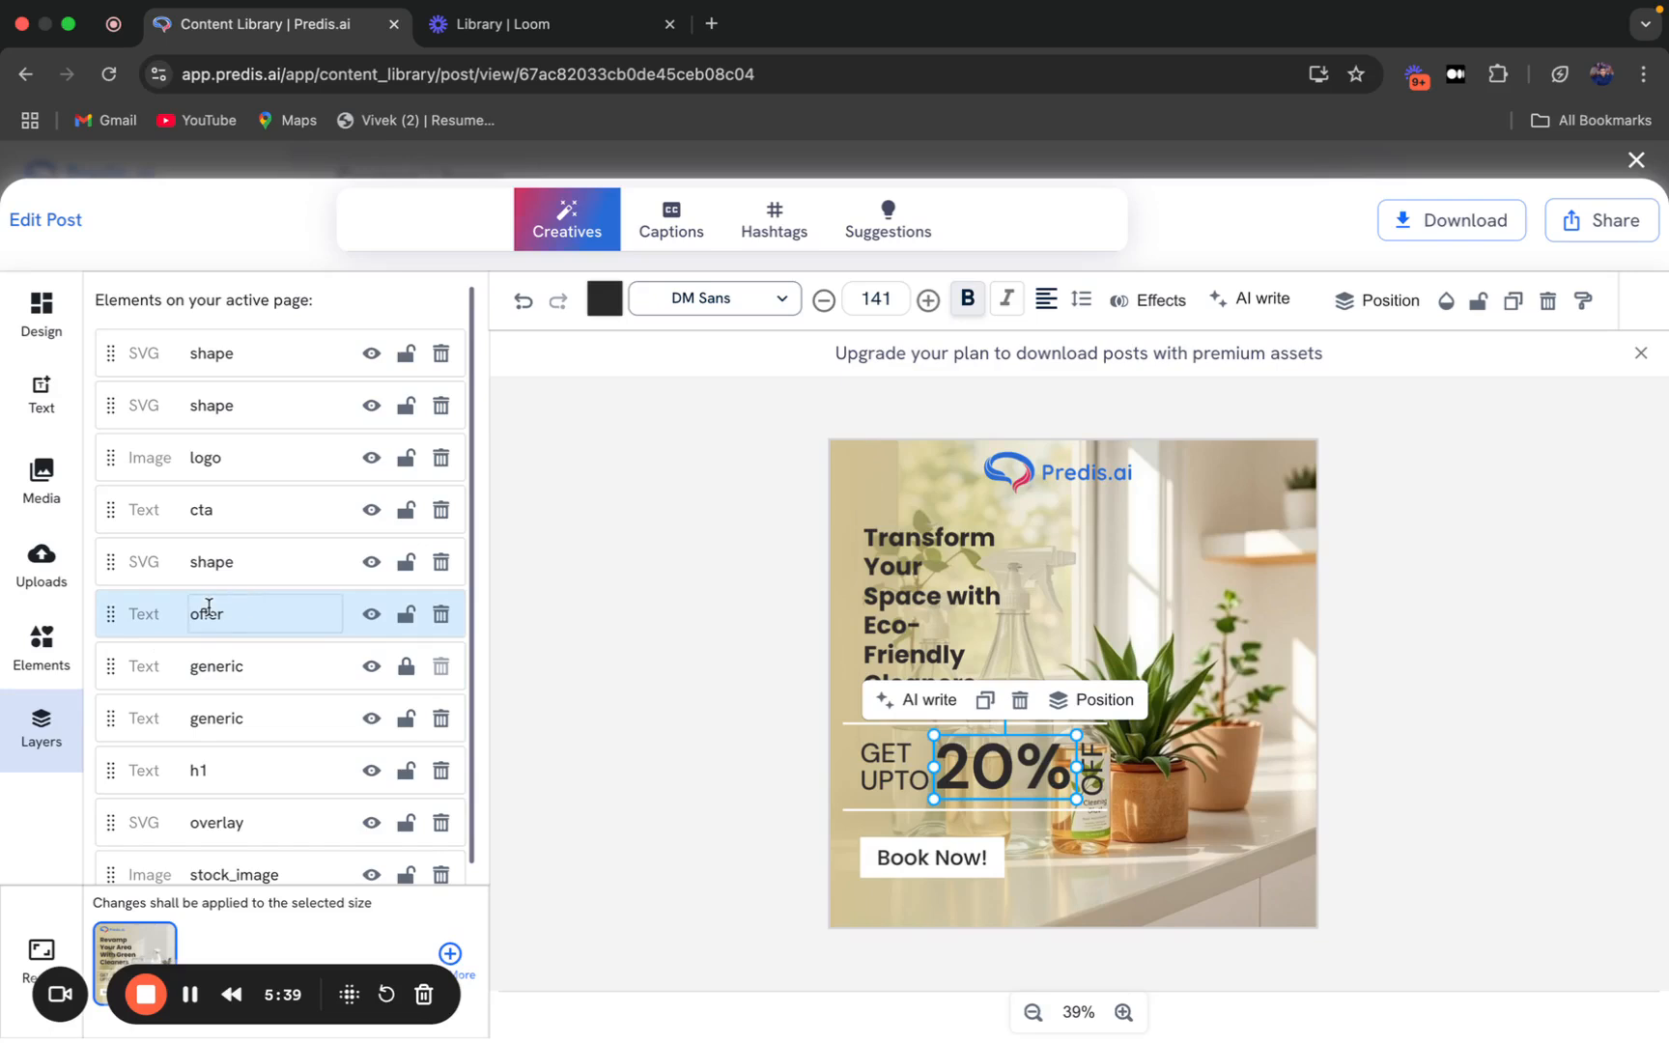
{"action": "left_click", "coordinate": [370, 616]}
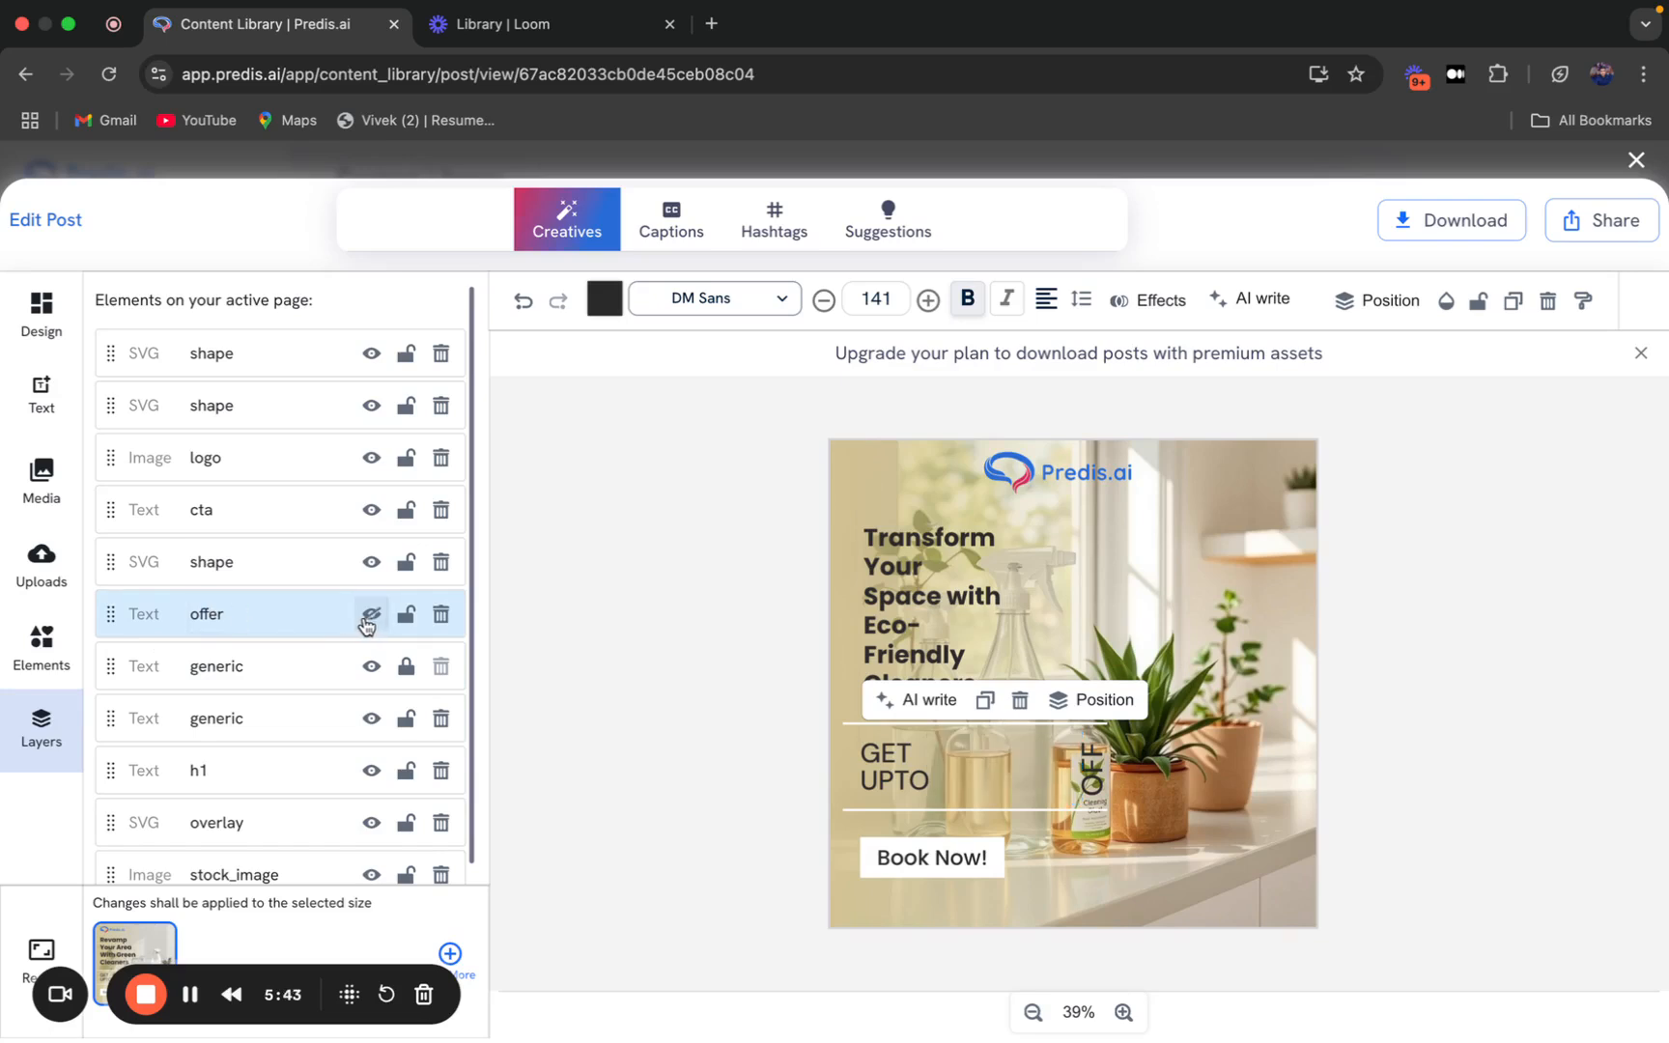
{"action": "left_click", "coordinate": [370, 616]}
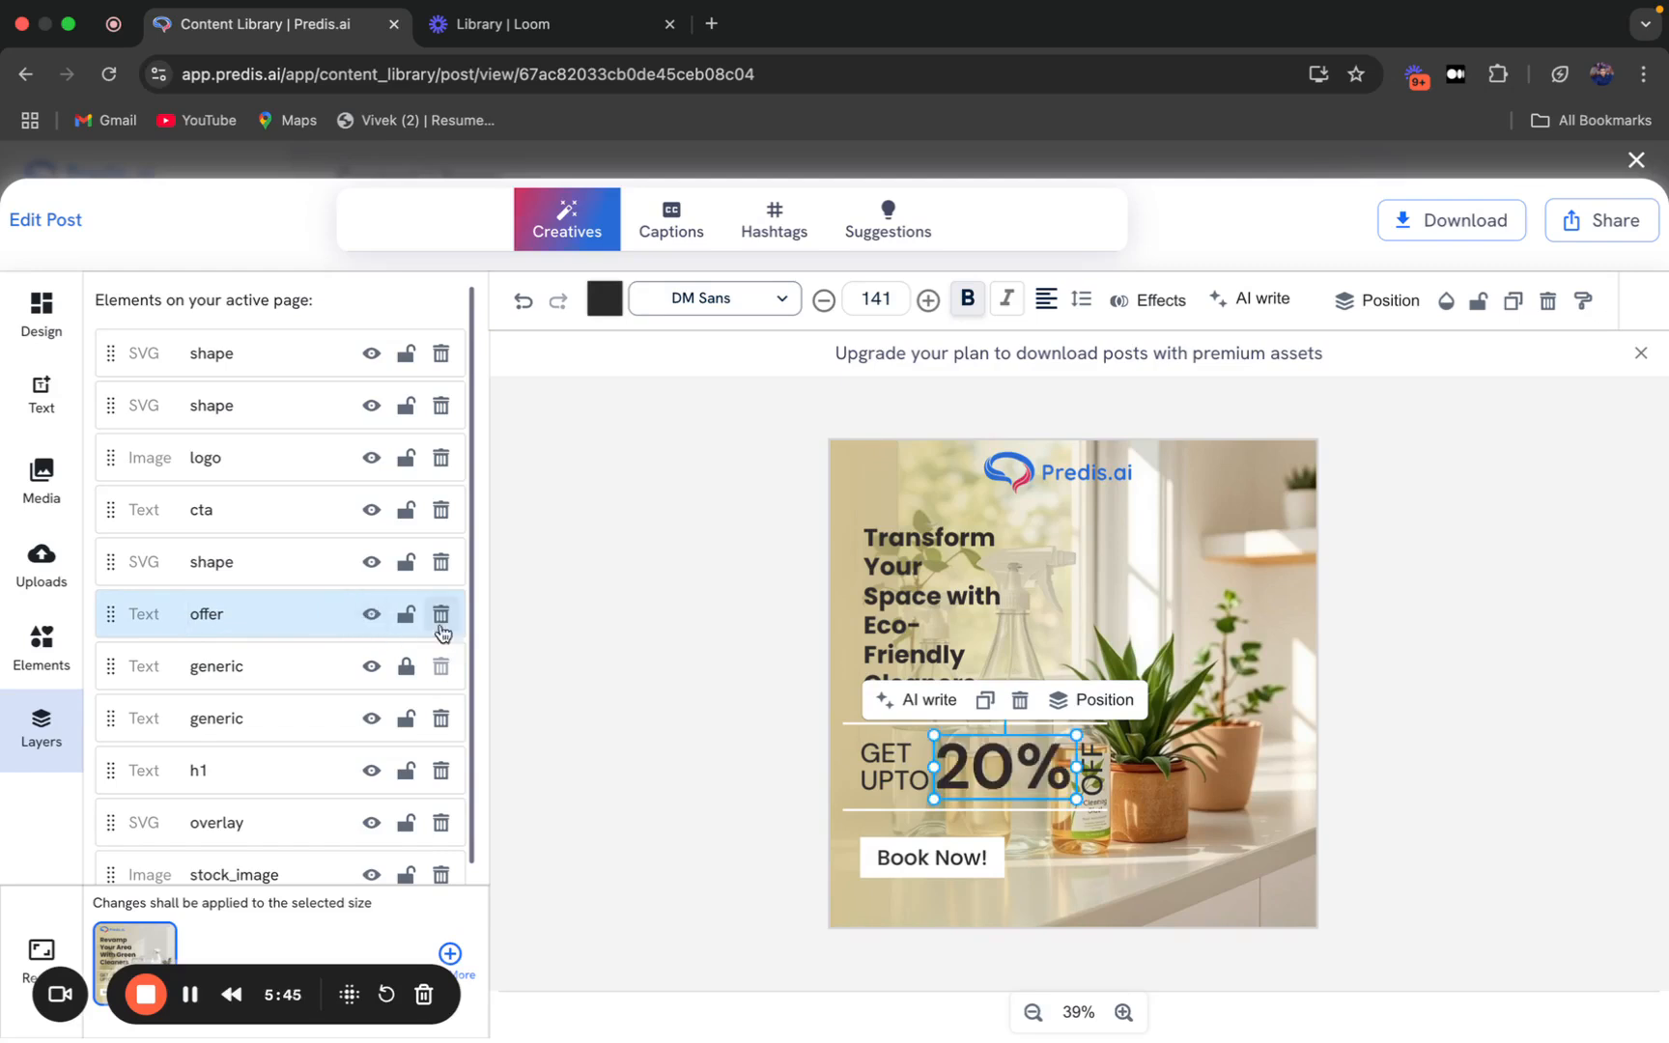
{"action": "scroll", "coordinate": [385, 703], "scroll_direction": "down", "scroll_amount": 1}
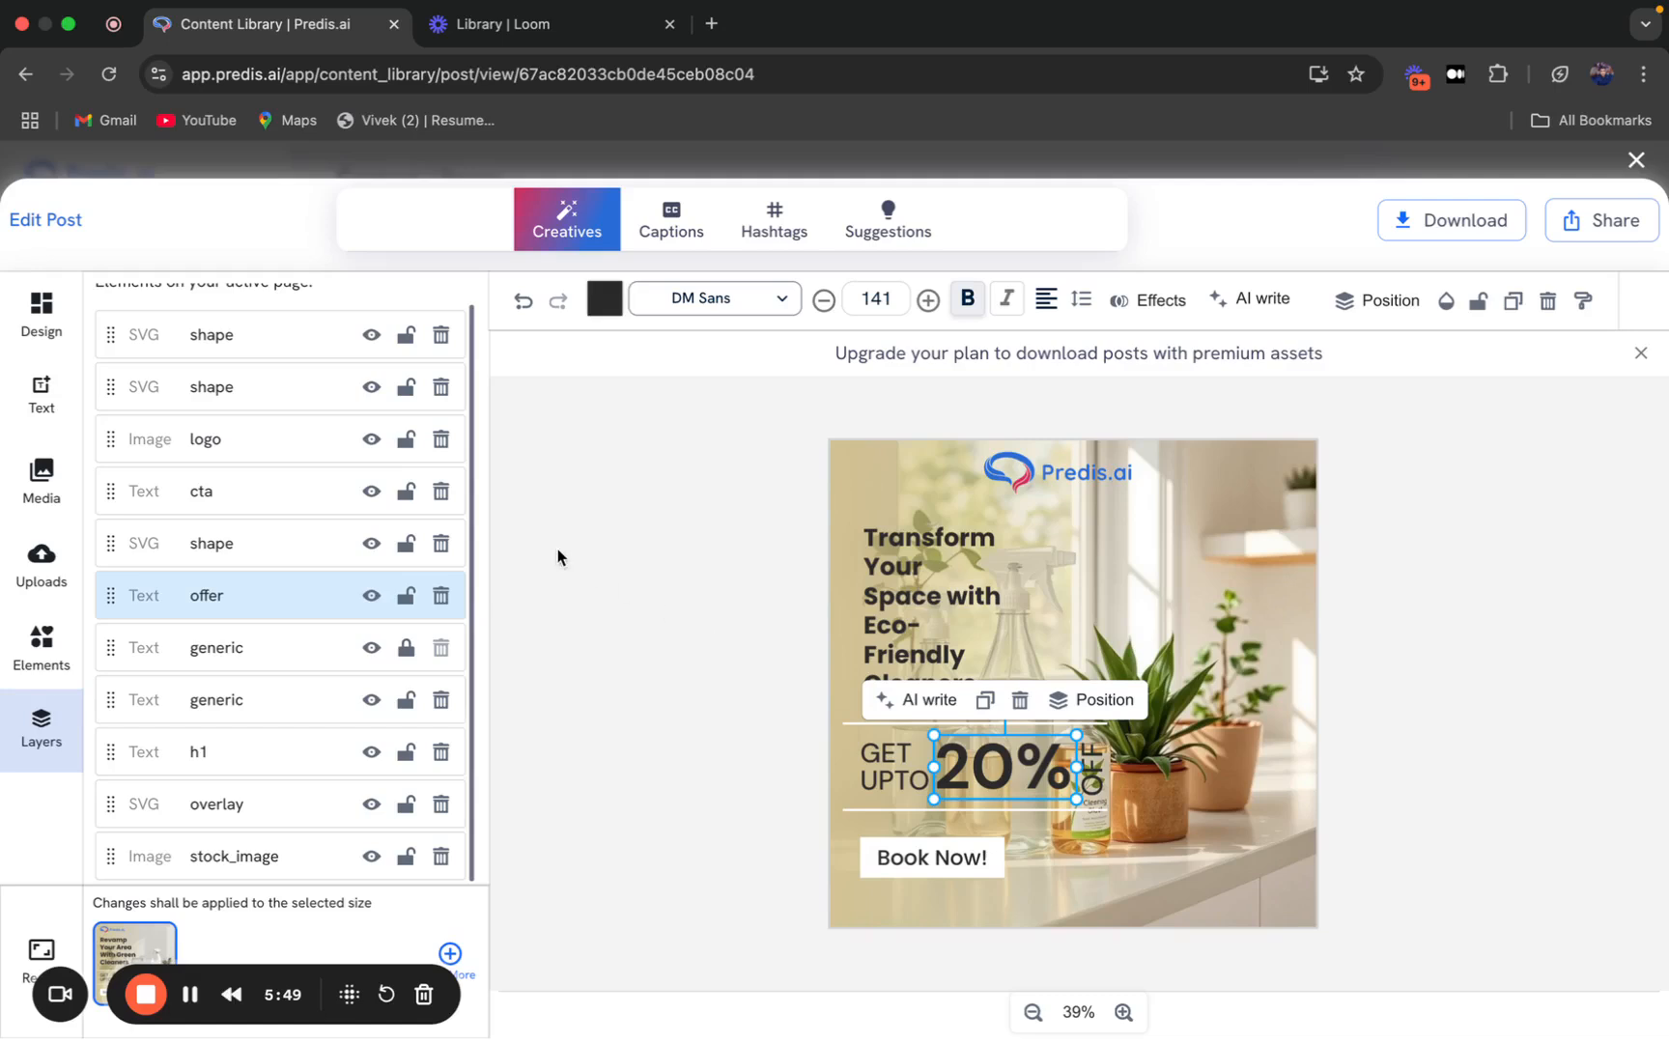
Look through the additional post sizes and select 16:9 (1280 x 720 px).
{"action": "left_click", "coordinate": [451, 955]}
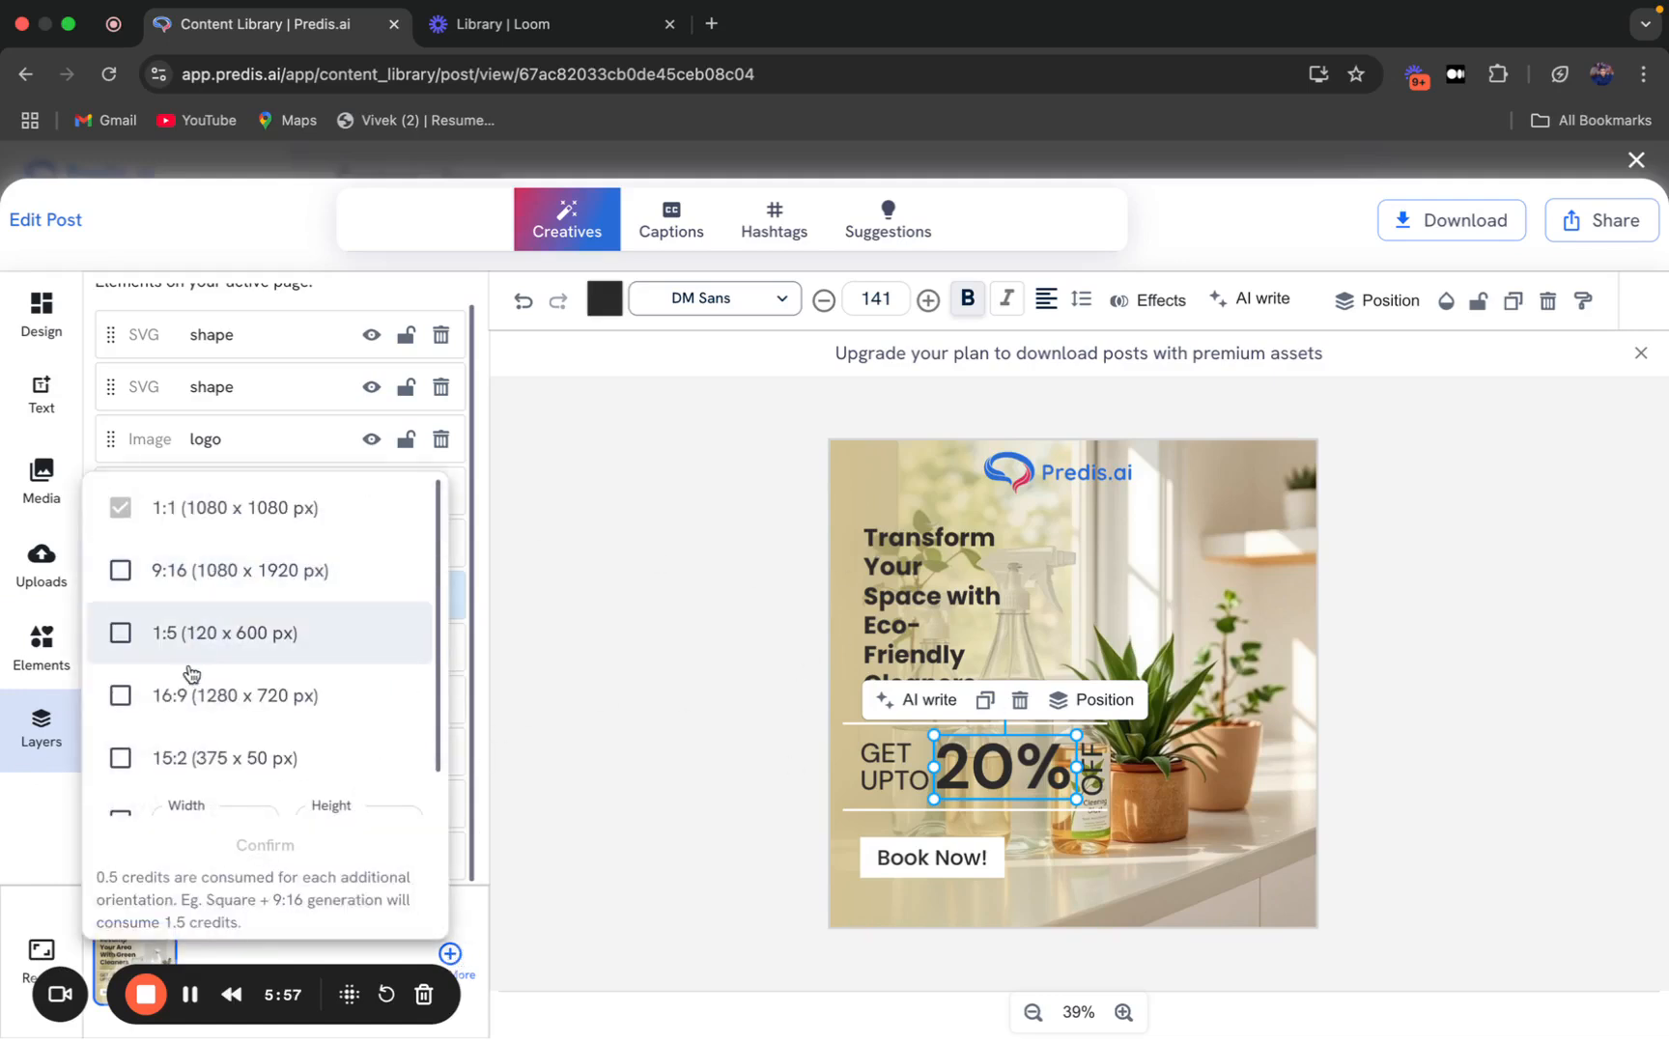
{"action": "scroll", "coordinate": [188, 679], "scroll_direction": "down", "scroll_amount": 1}
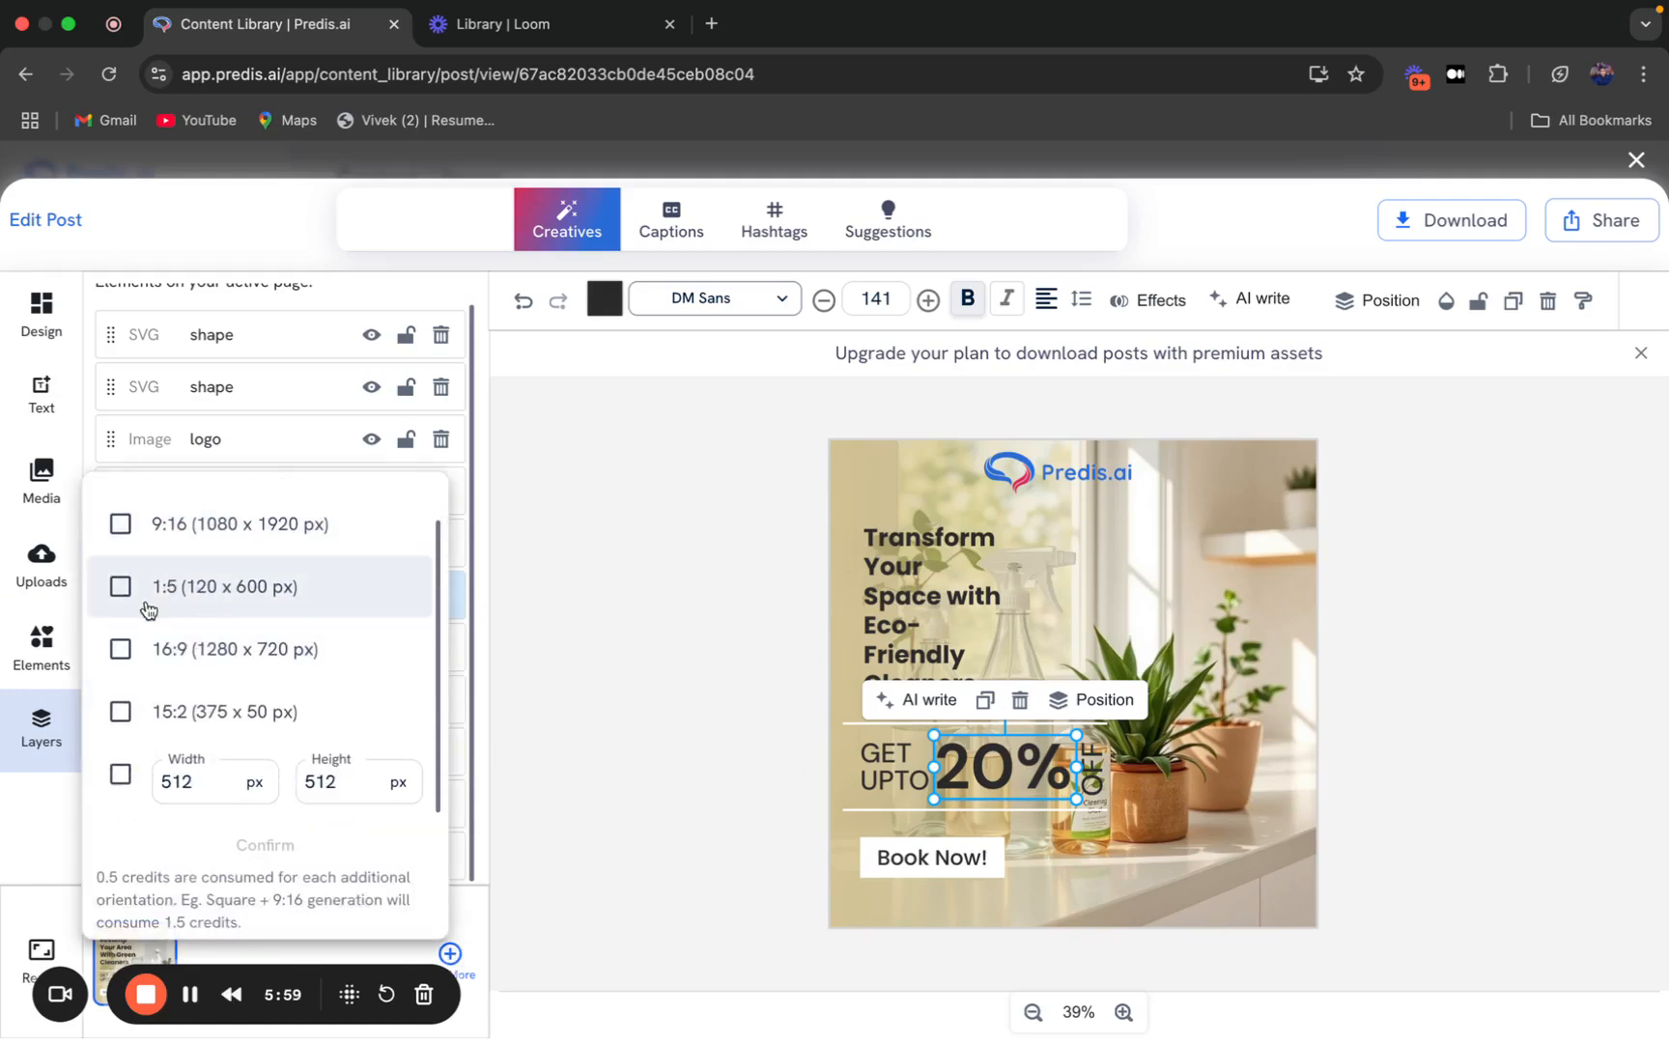
{"action": "left_click", "coordinate": [145, 653]}
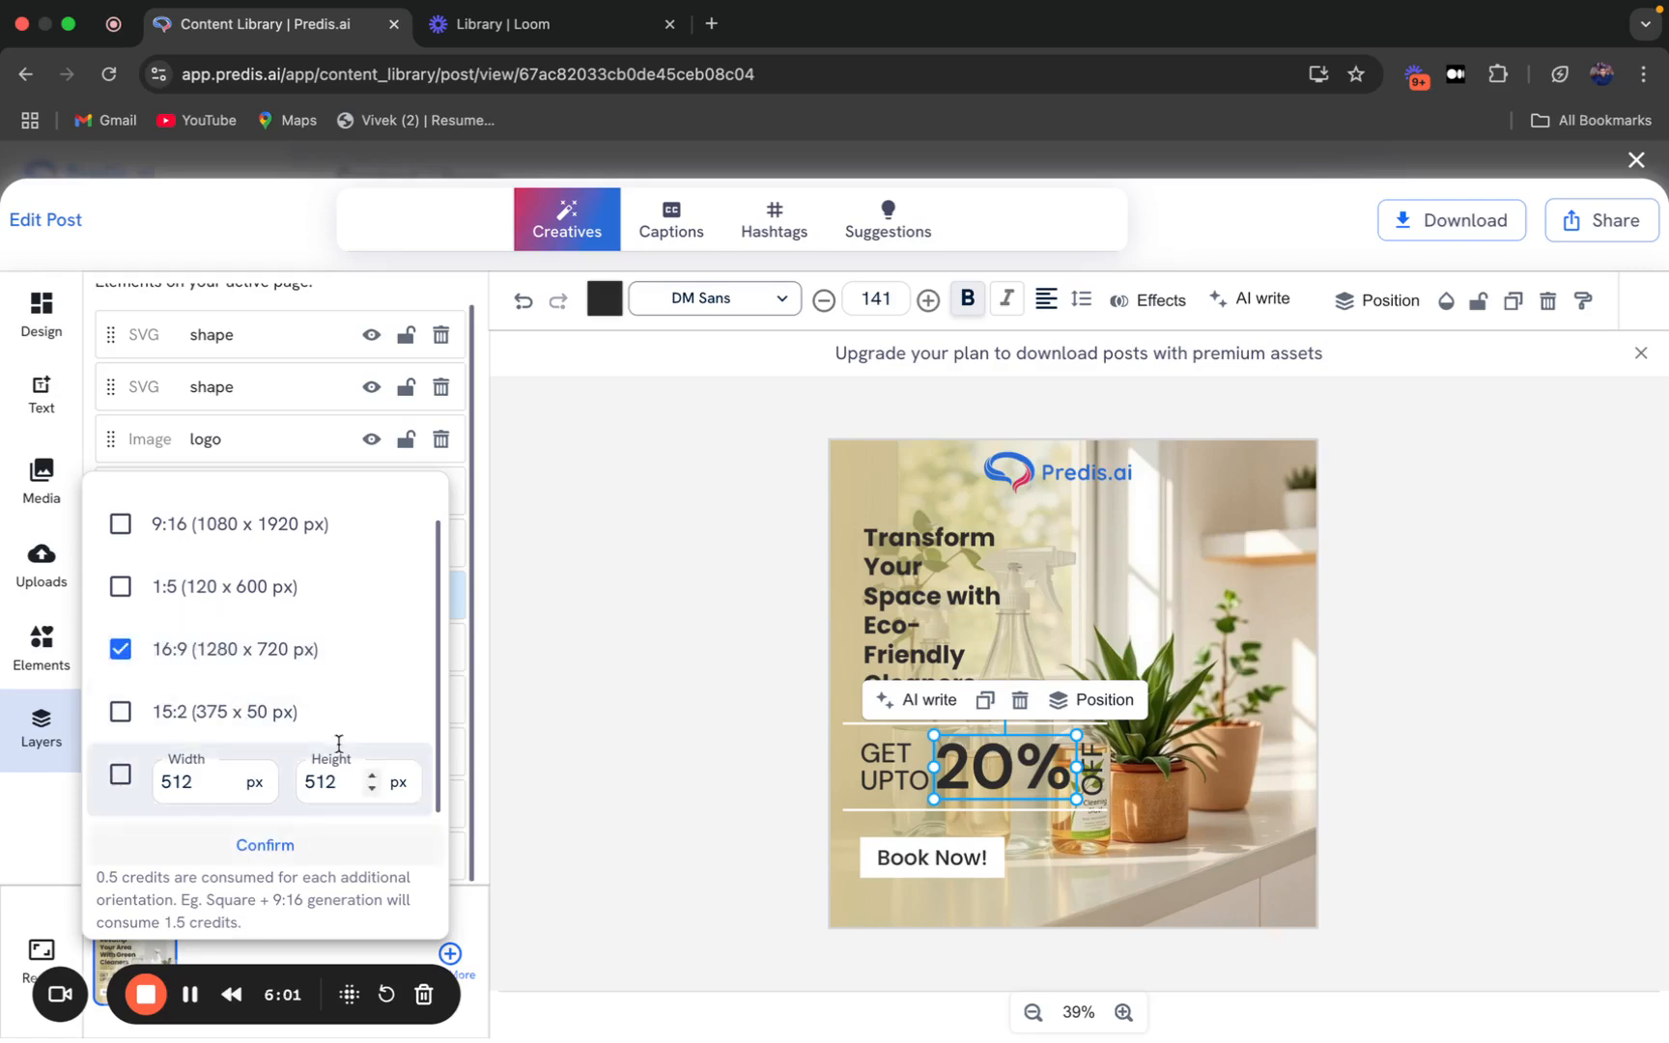
Show the design templates and enable keeping the edits.
{"action": "left_click", "coordinate": [49, 329]}
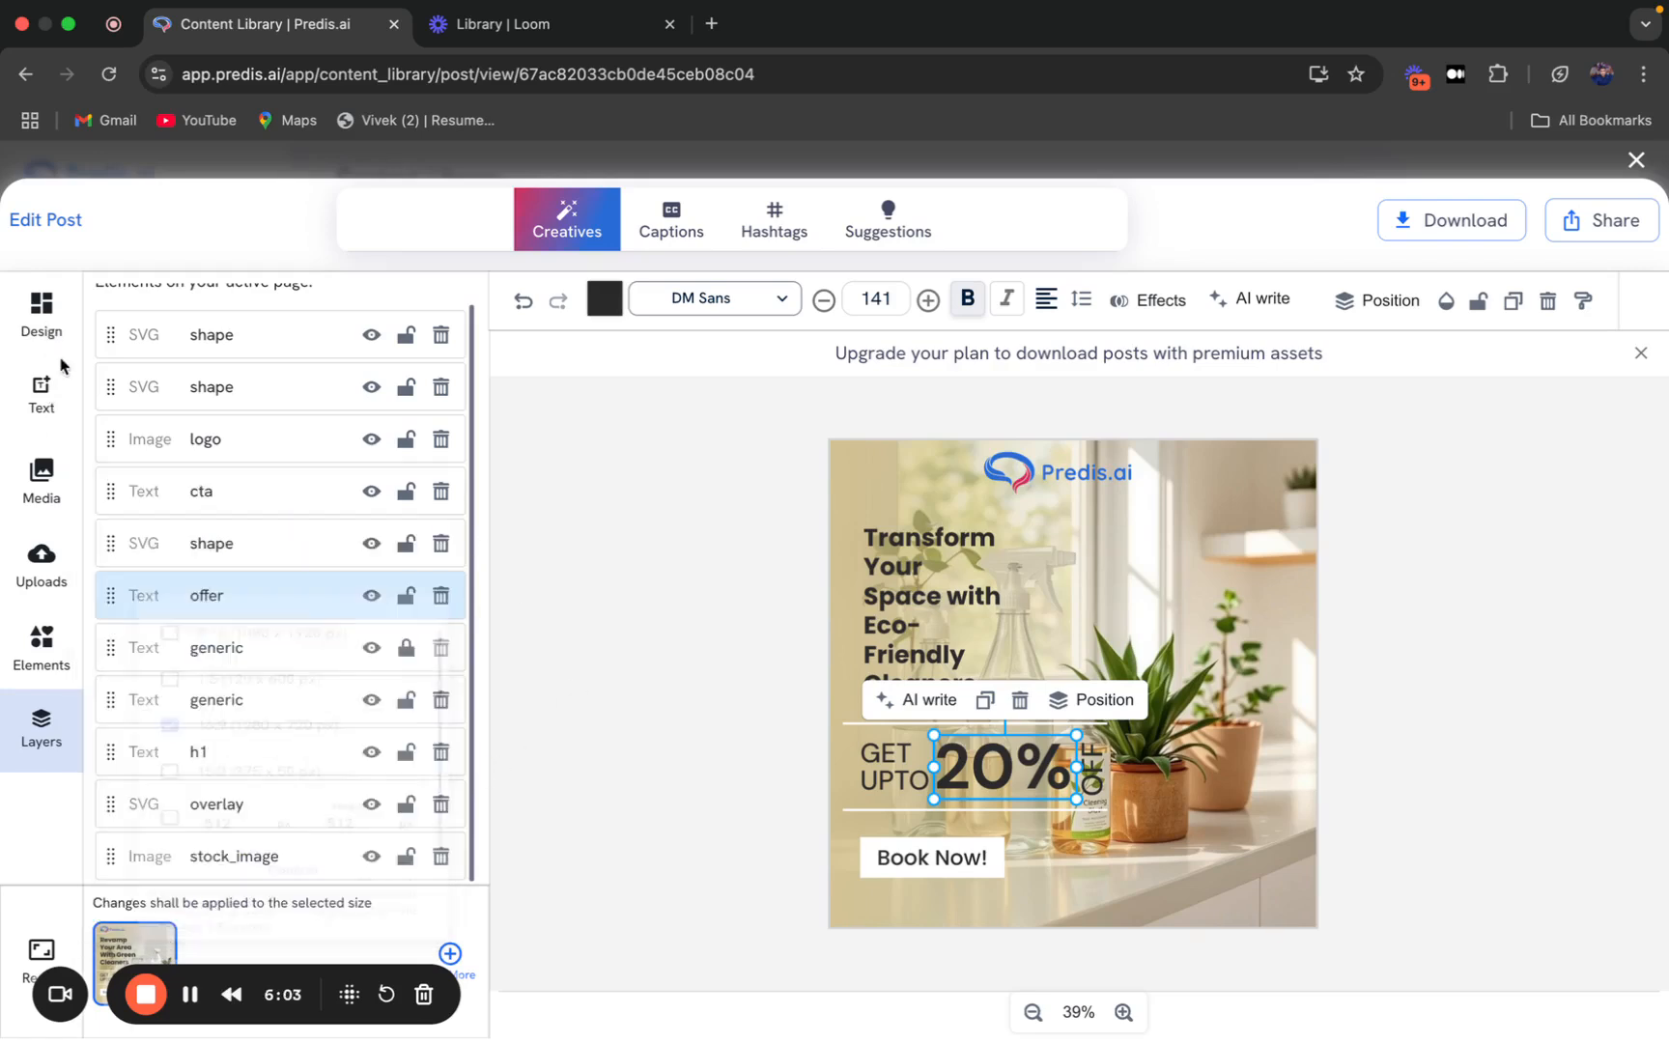
{"action": "left_click", "coordinate": [45, 324]}
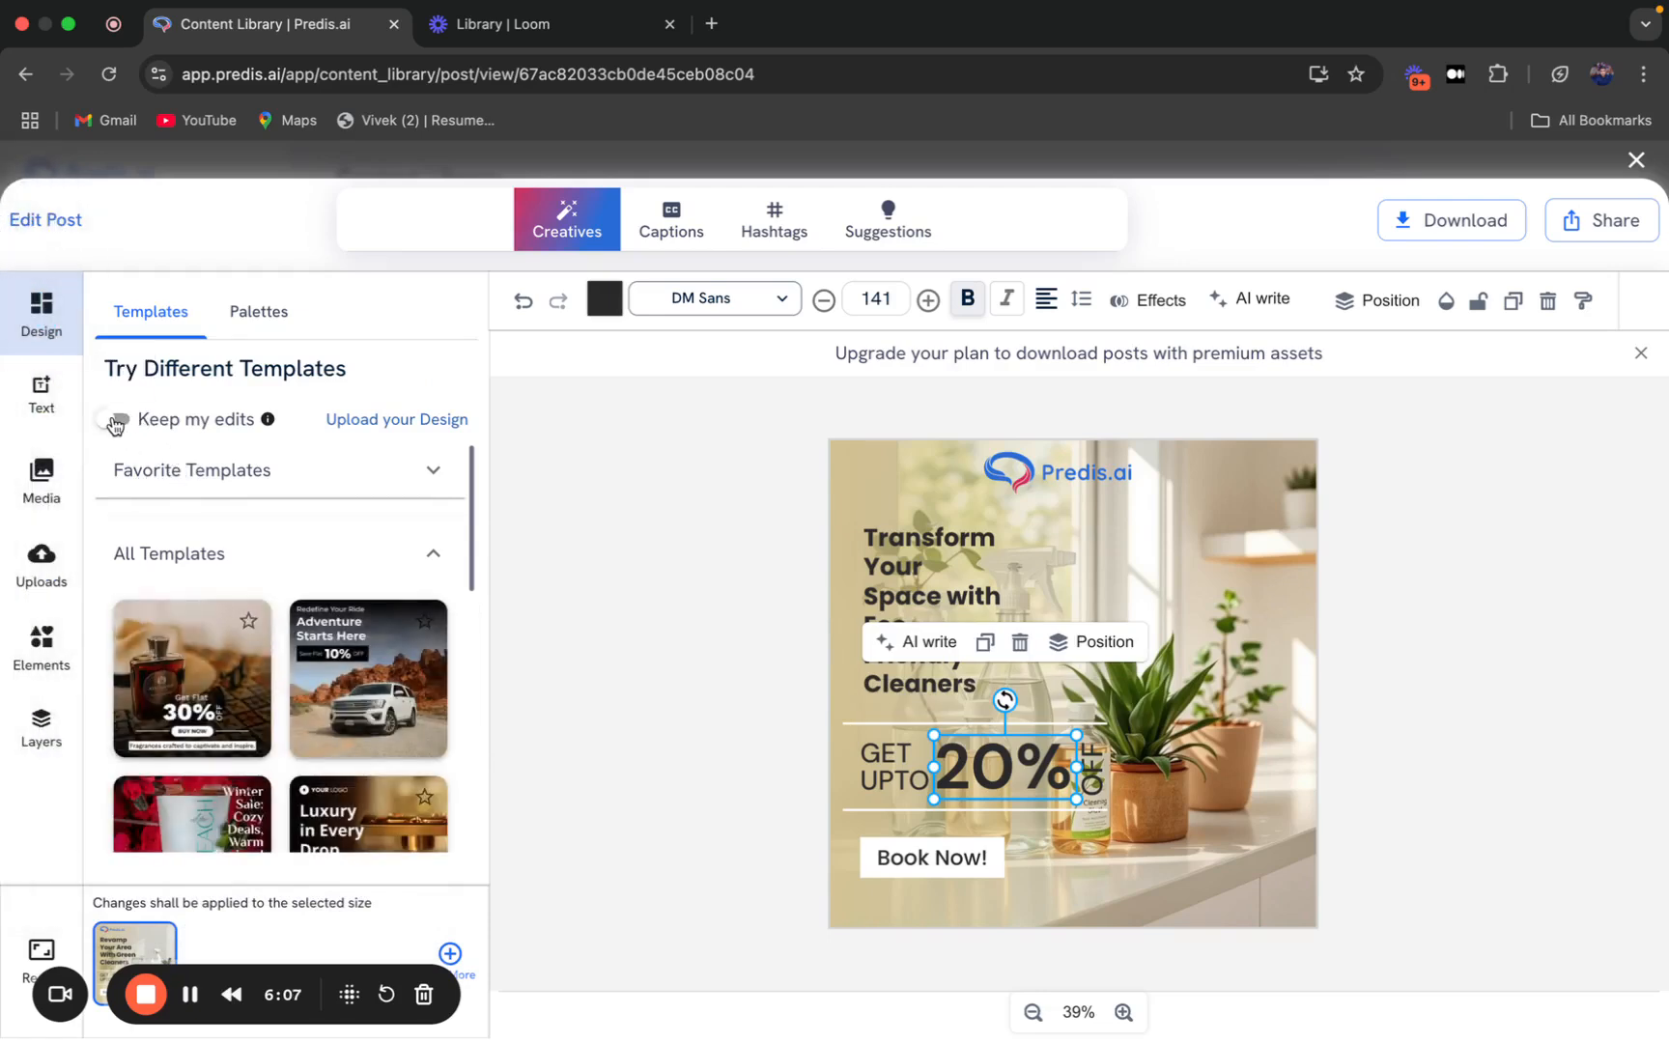
{"action": "left_click", "coordinate": [122, 421]}
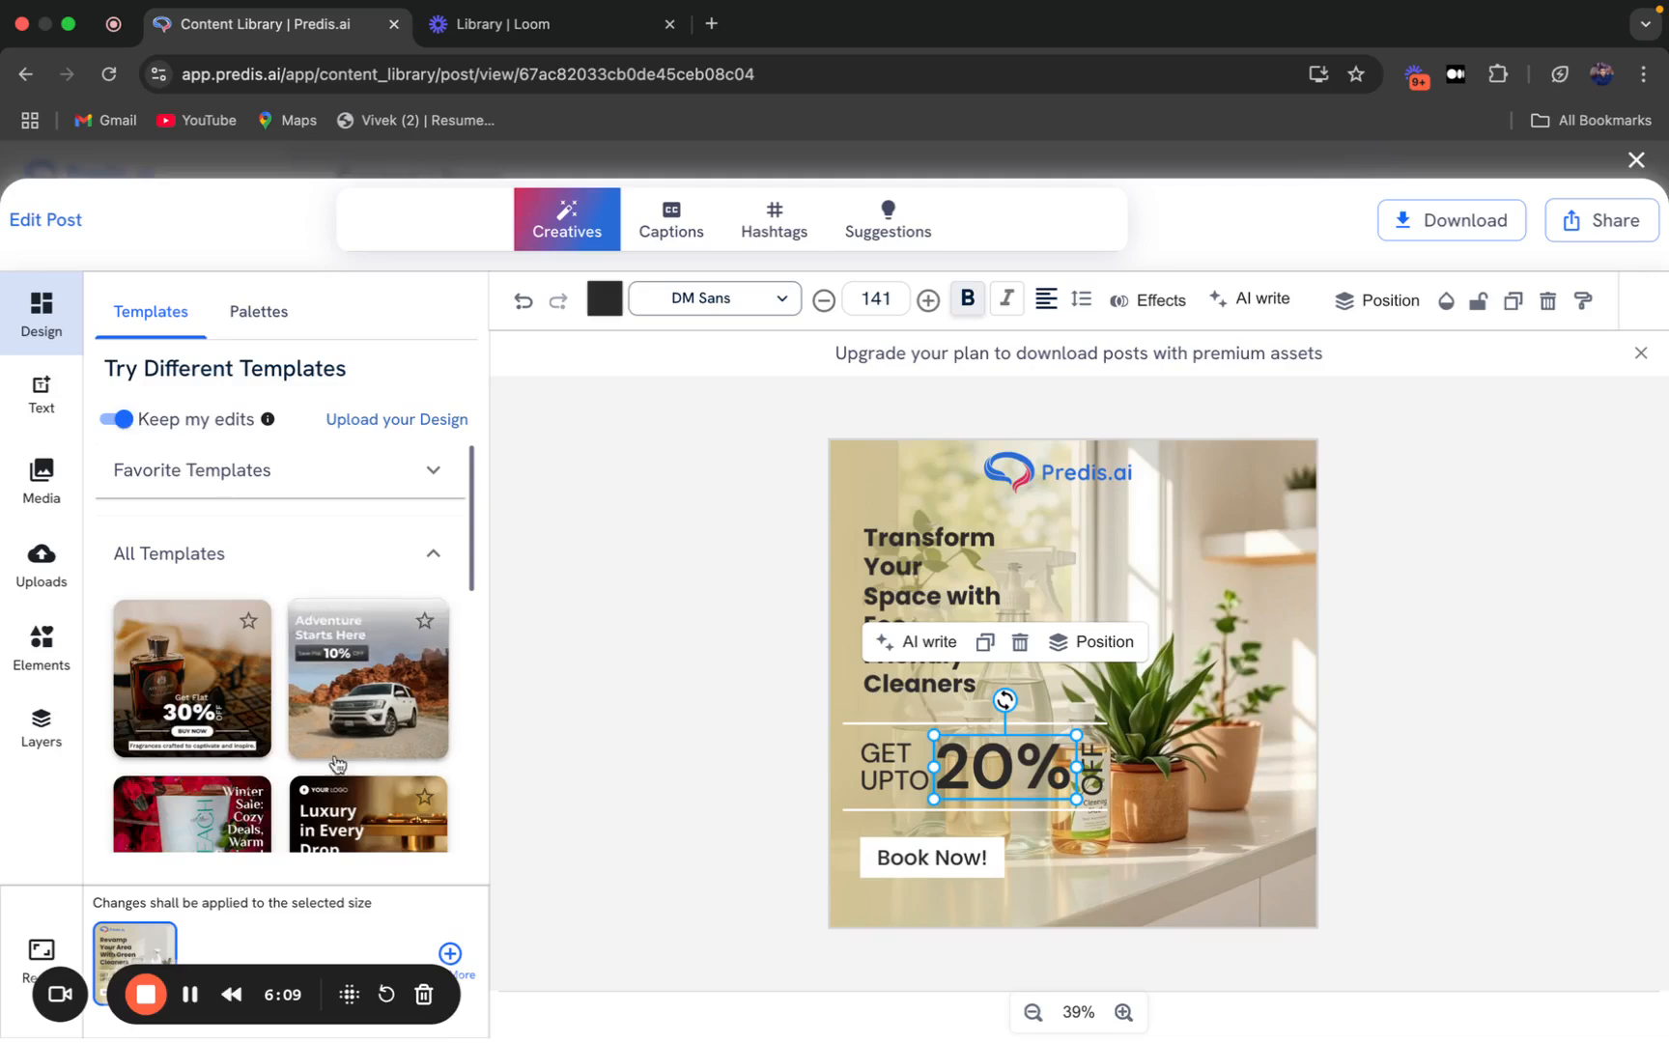
Generate the 16:9 (1280 x 720 px) version of the post, view it and return to the square version.
{"action": "left_click", "coordinate": [451, 955]}
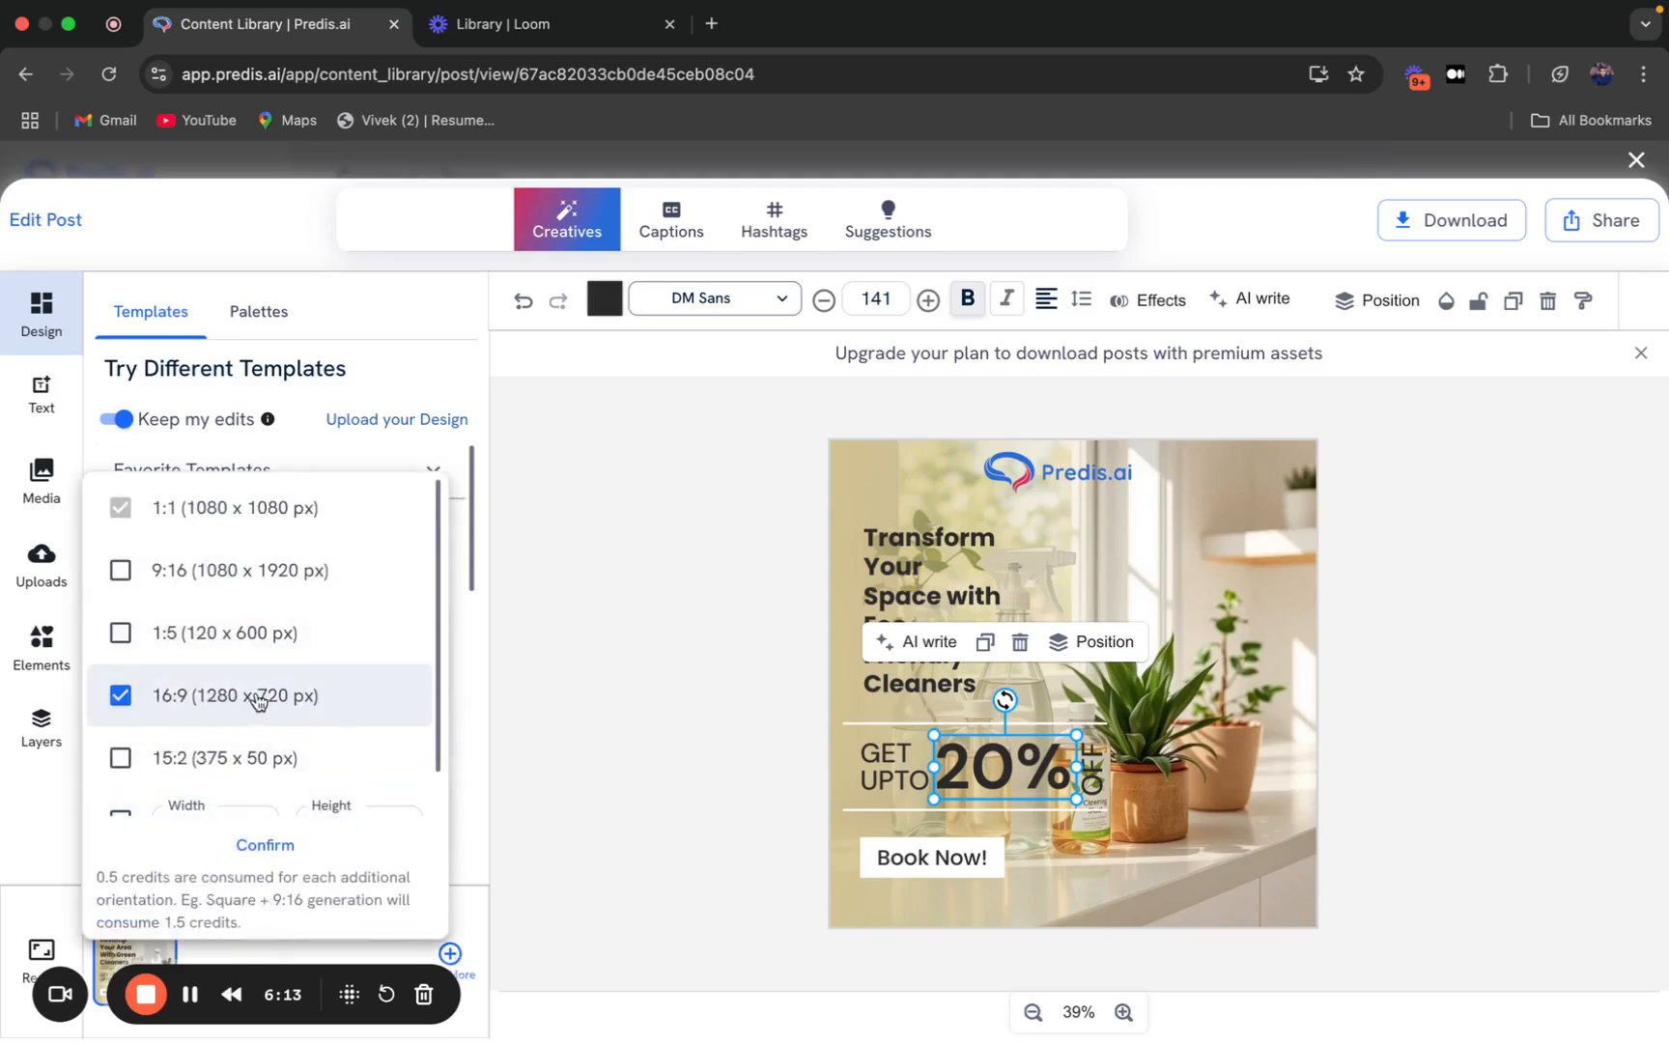
{"action": "left_click", "coordinate": [264, 847]}
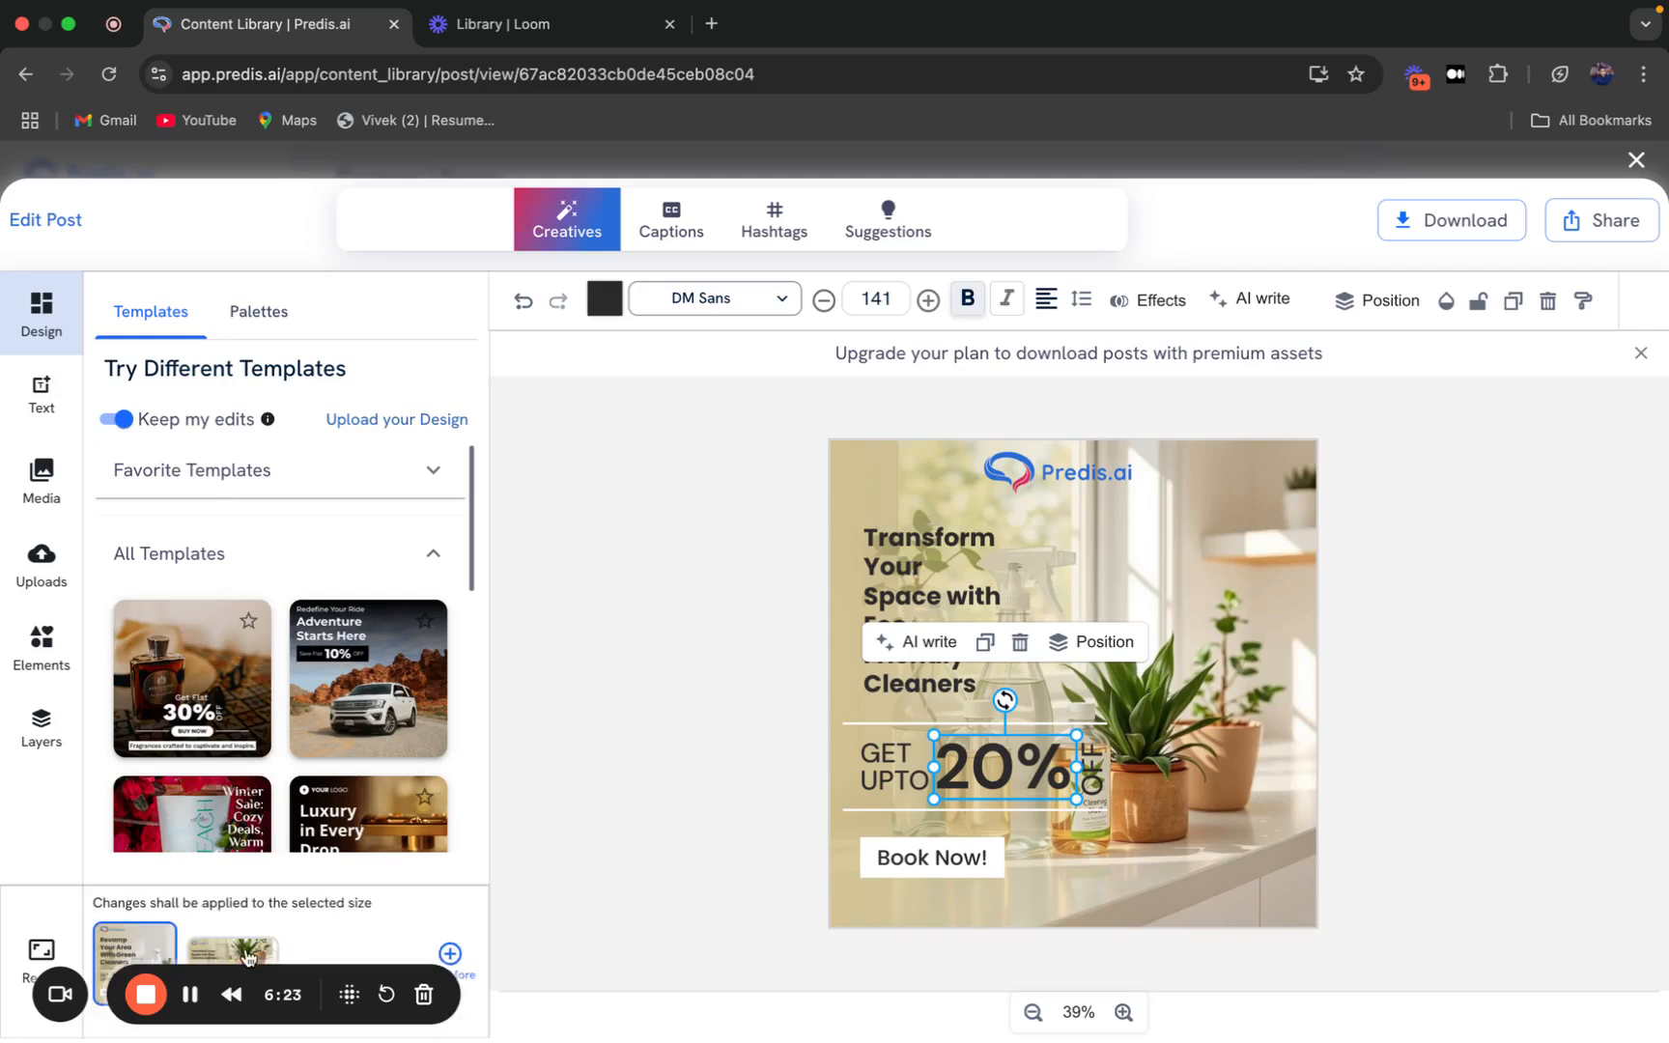
{"action": "left_click", "coordinate": [240, 959]}
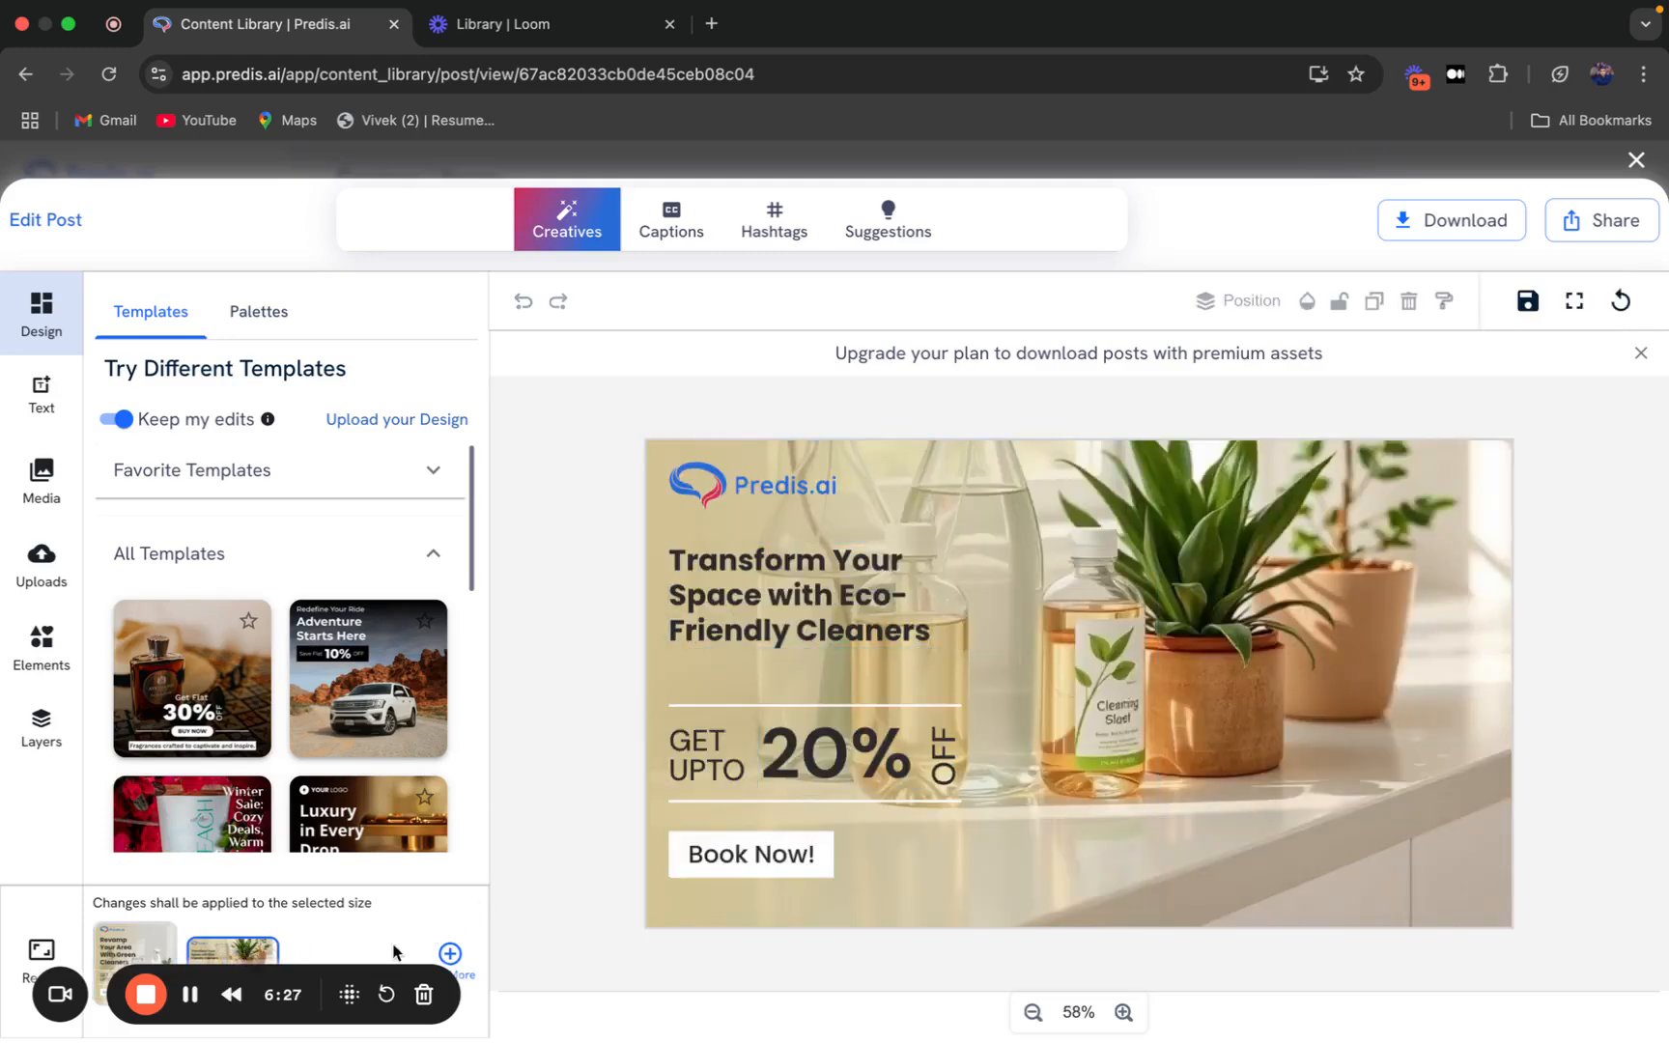
{"action": "left_click", "coordinate": [133, 957]}
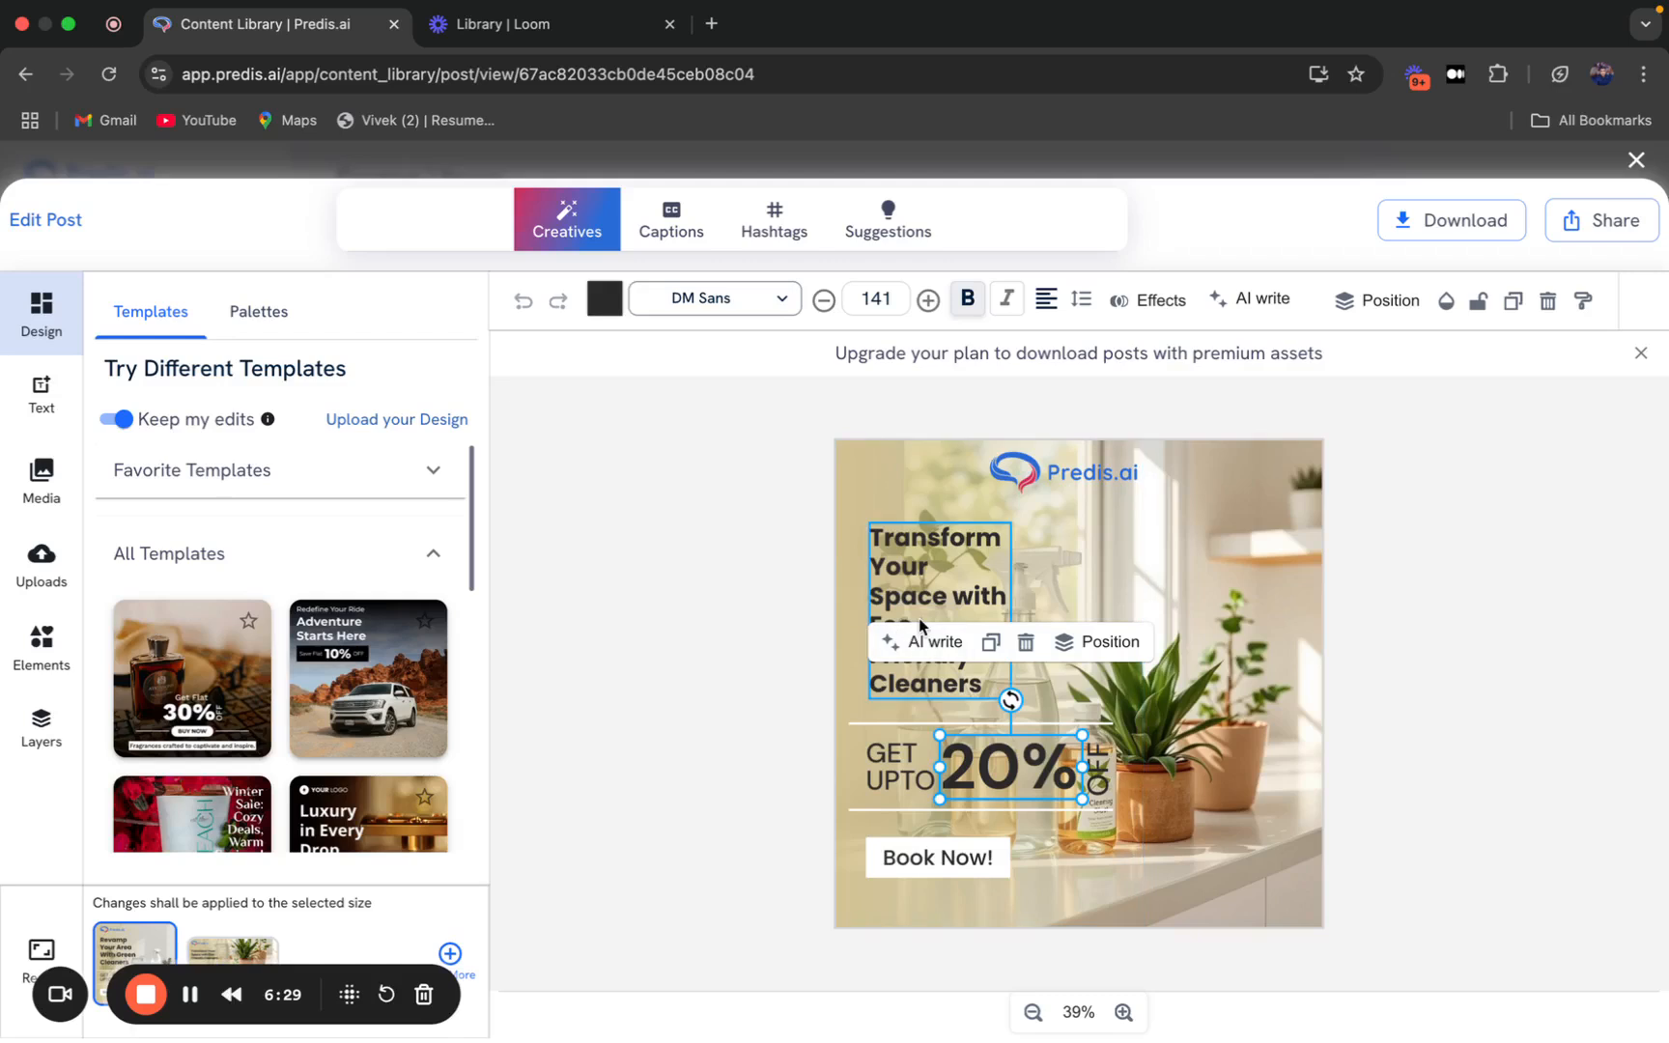
Try the blur effect at 10 on the background photo and turn it off again.
{"action": "left_click", "coordinate": [1286, 528]}
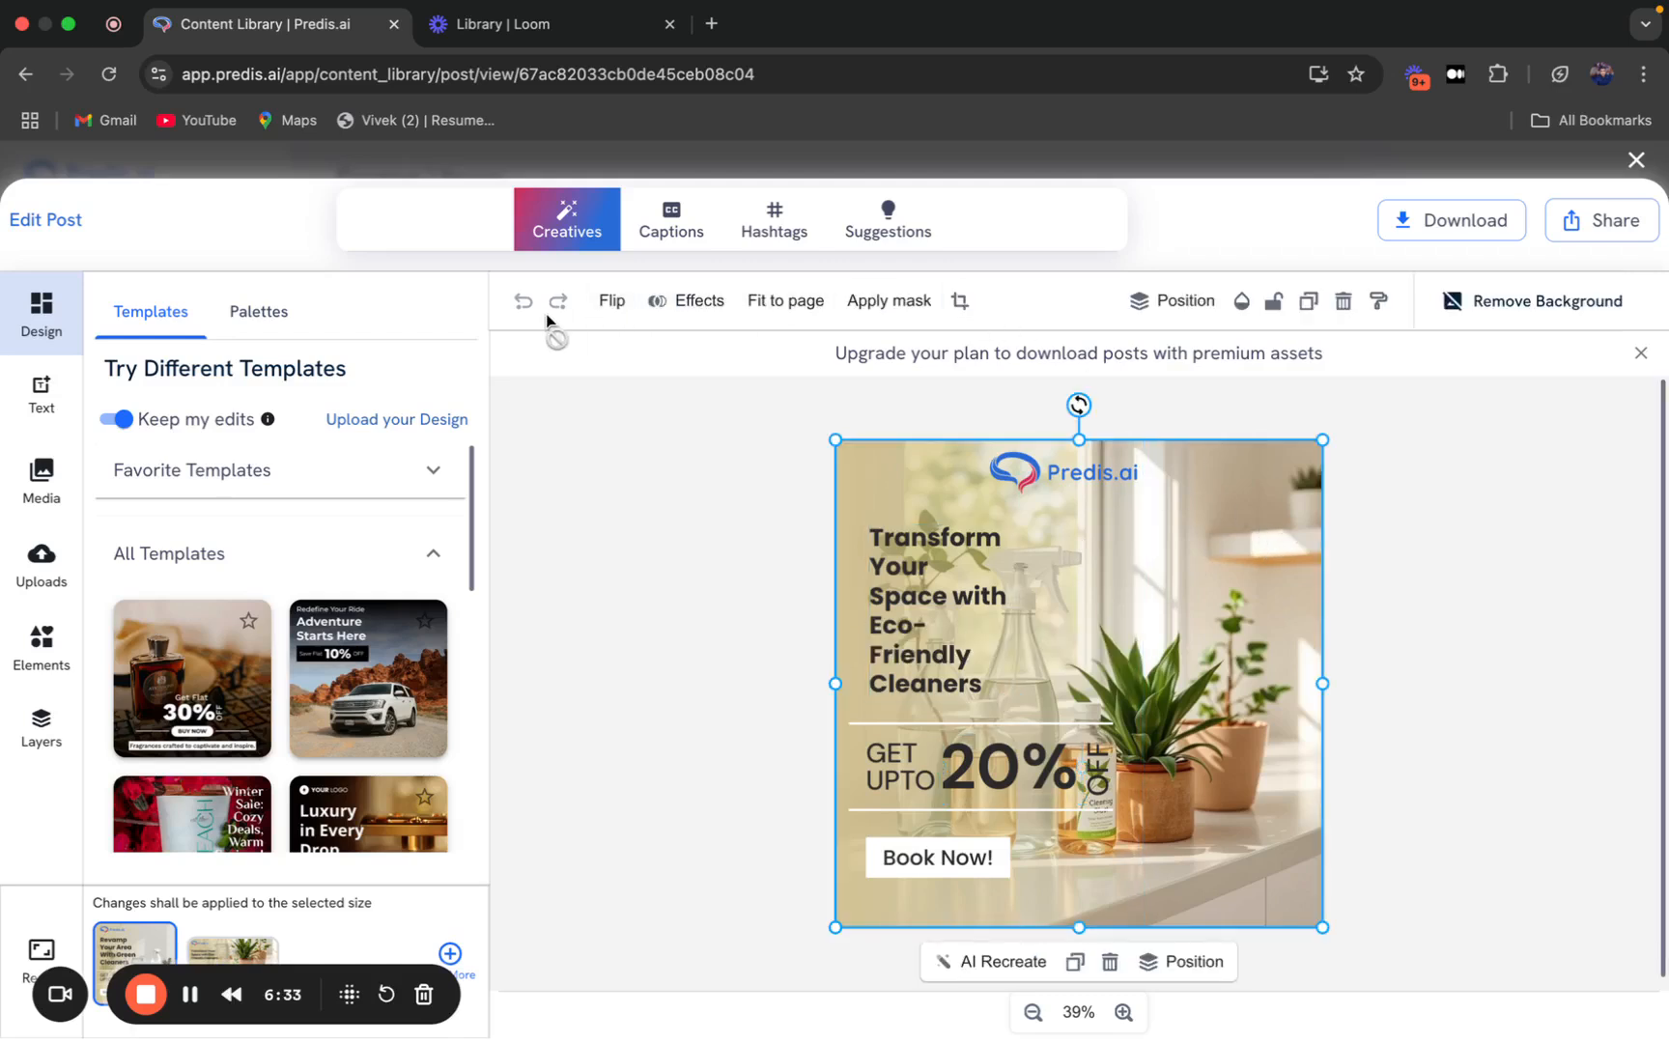
{"action": "left_click", "coordinate": [672, 303]}
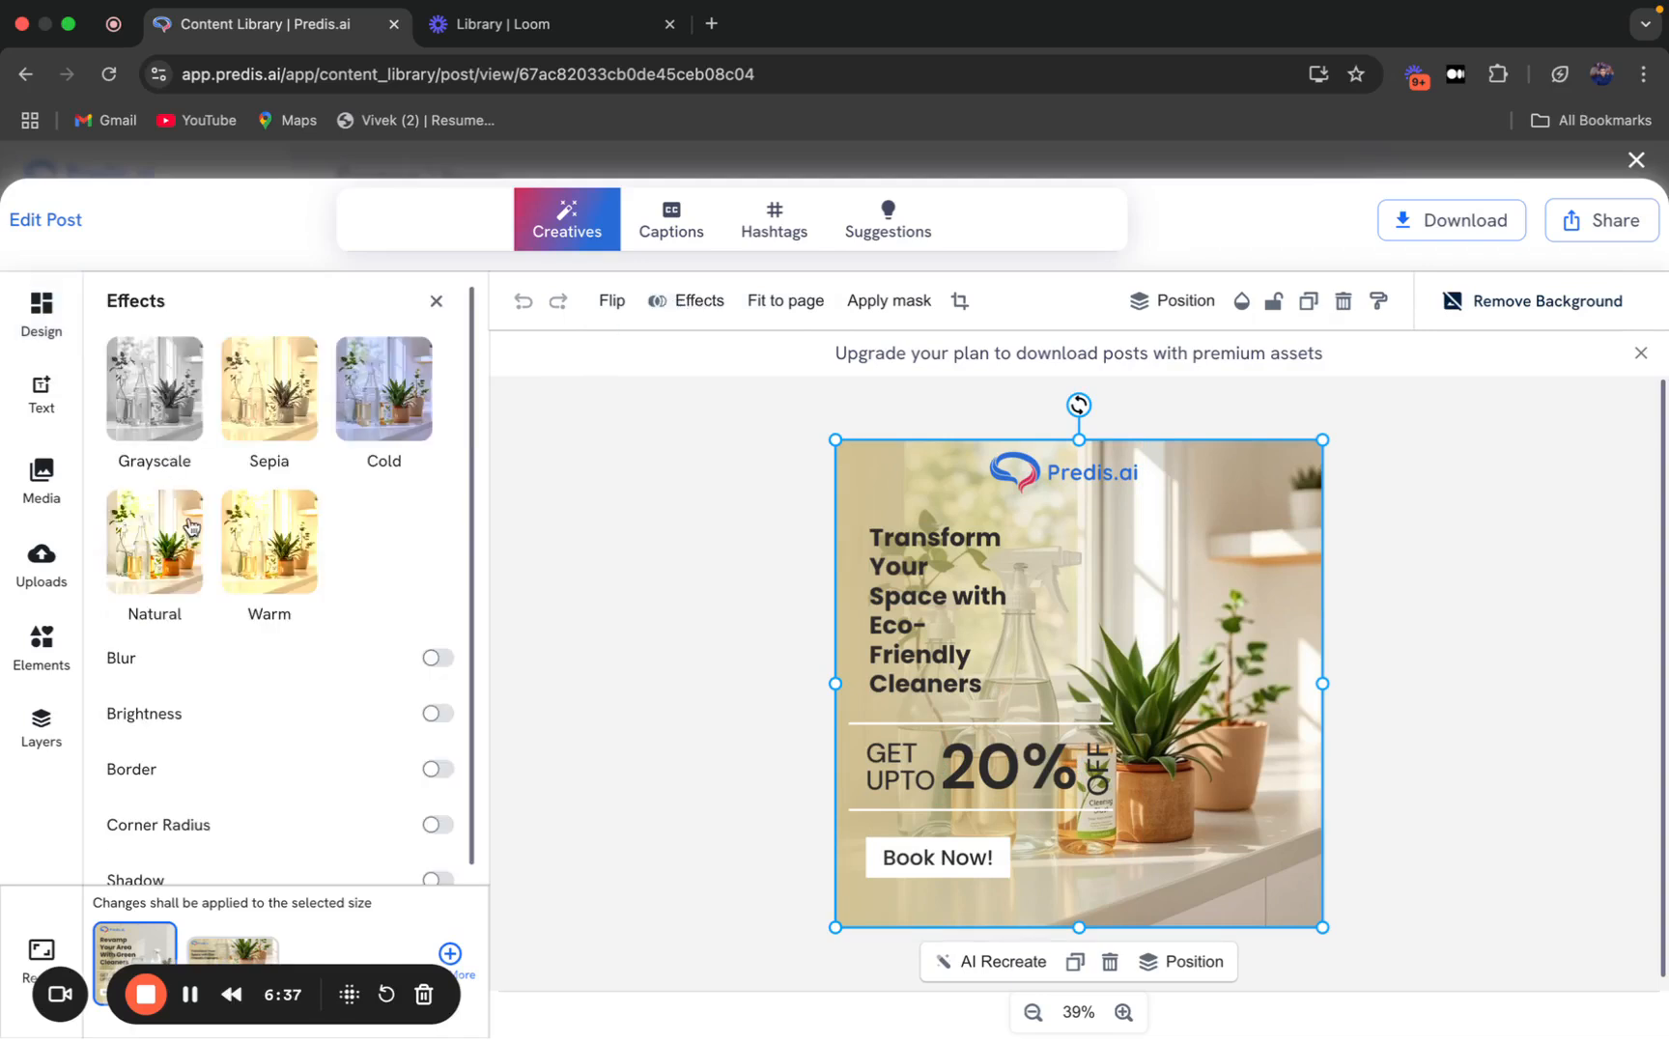
{"action": "scroll", "coordinate": [378, 522], "scroll_direction": "down", "scroll_amount": 1}
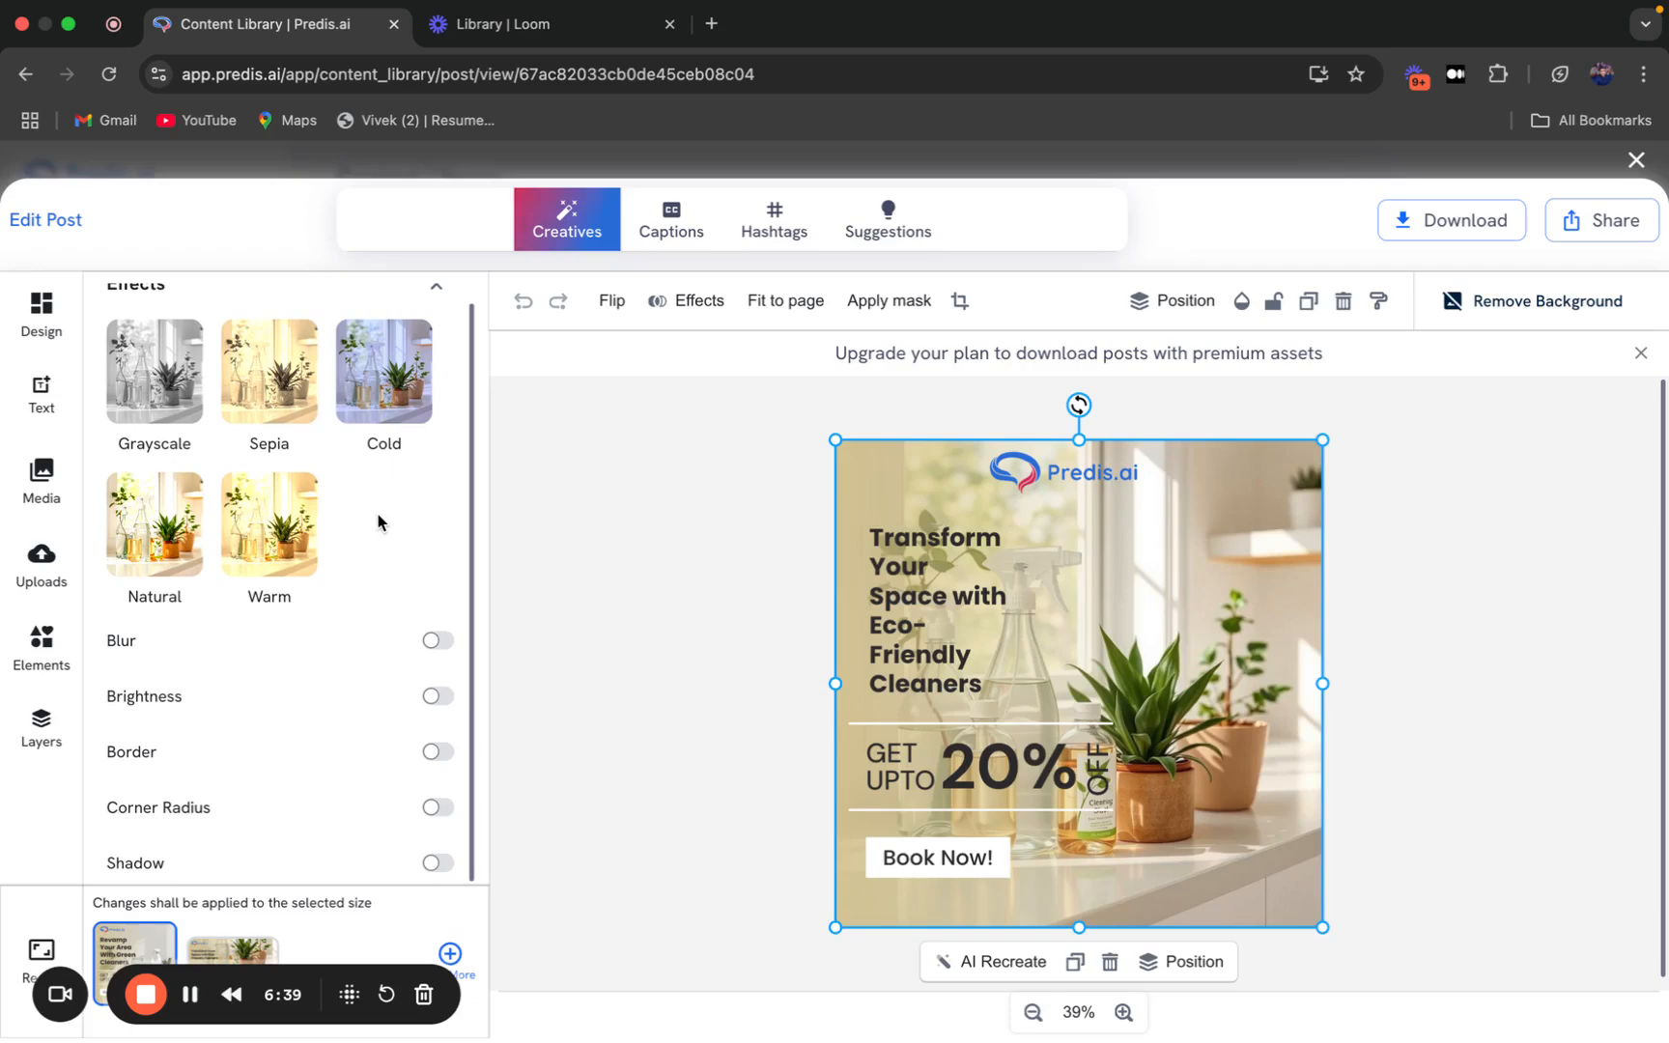
{"action": "left_click", "coordinate": [433, 644]}
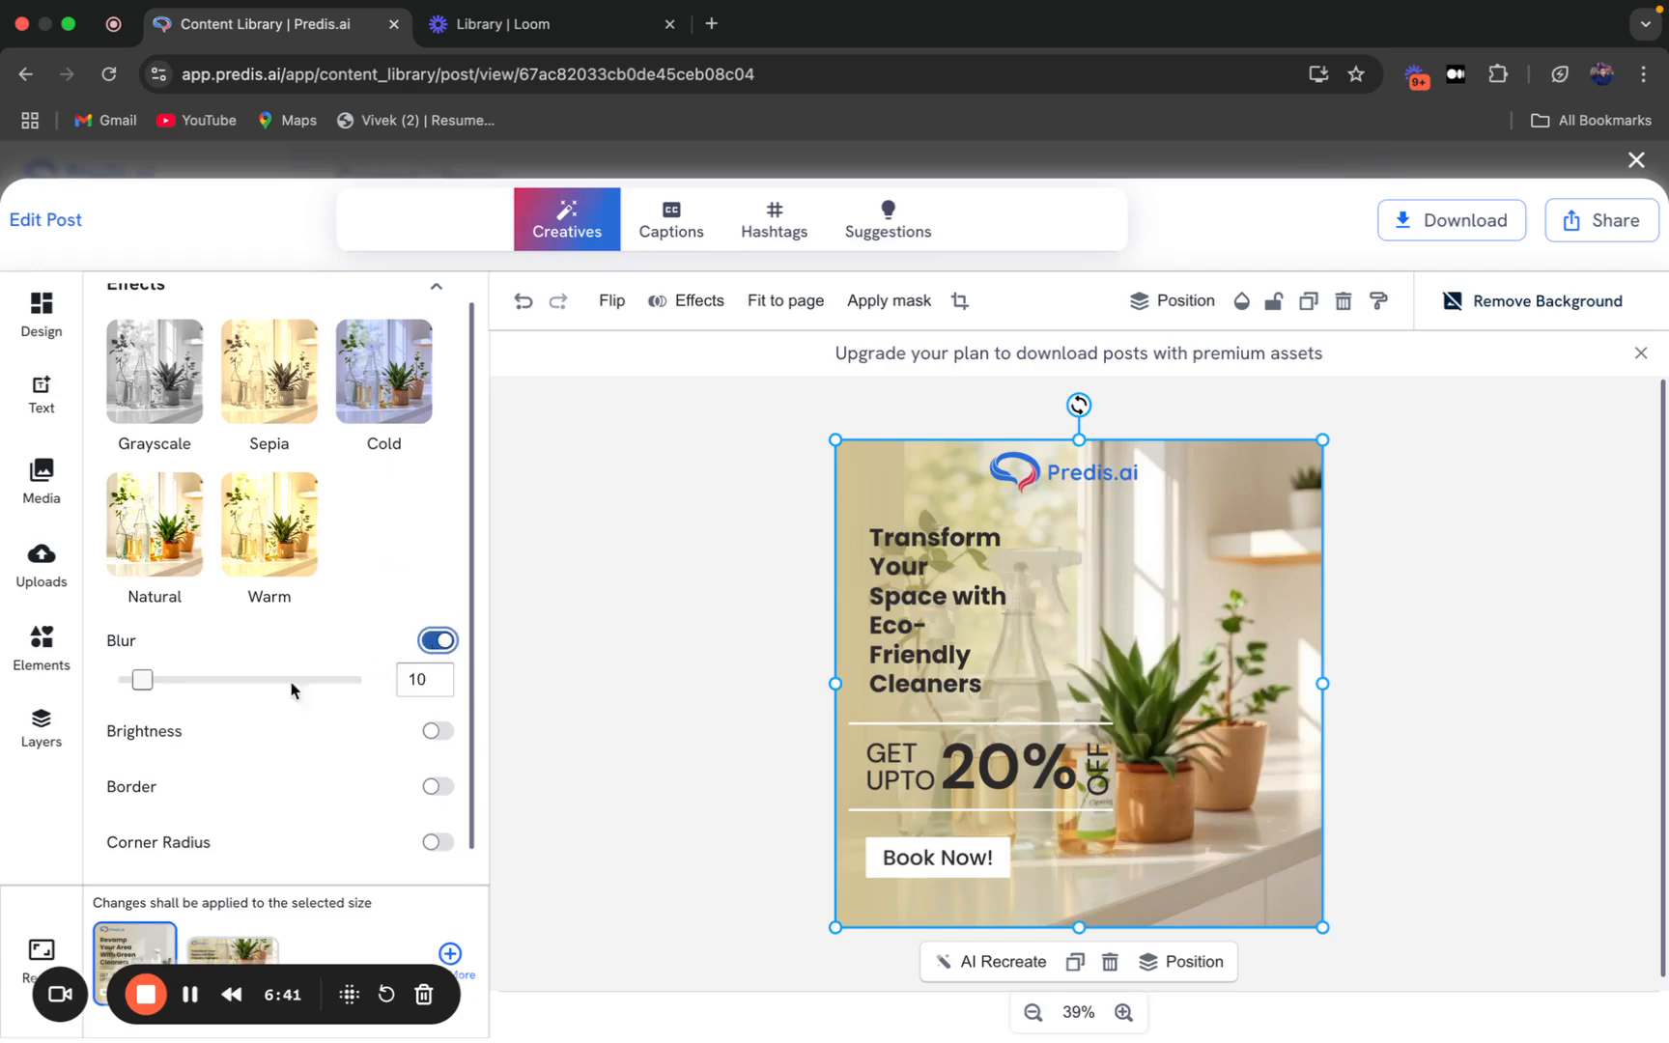
{"action": "mouse_move", "coordinate": [141, 679]}
{"action": "left_mouse_down"}
{"action": "mouse_move", "coordinate": [275, 679]}
{"action": "mouse_move", "coordinate": [141, 681]}
{"action": "left_mouse_up"}
{"action": "left_click", "coordinate": [438, 640]}
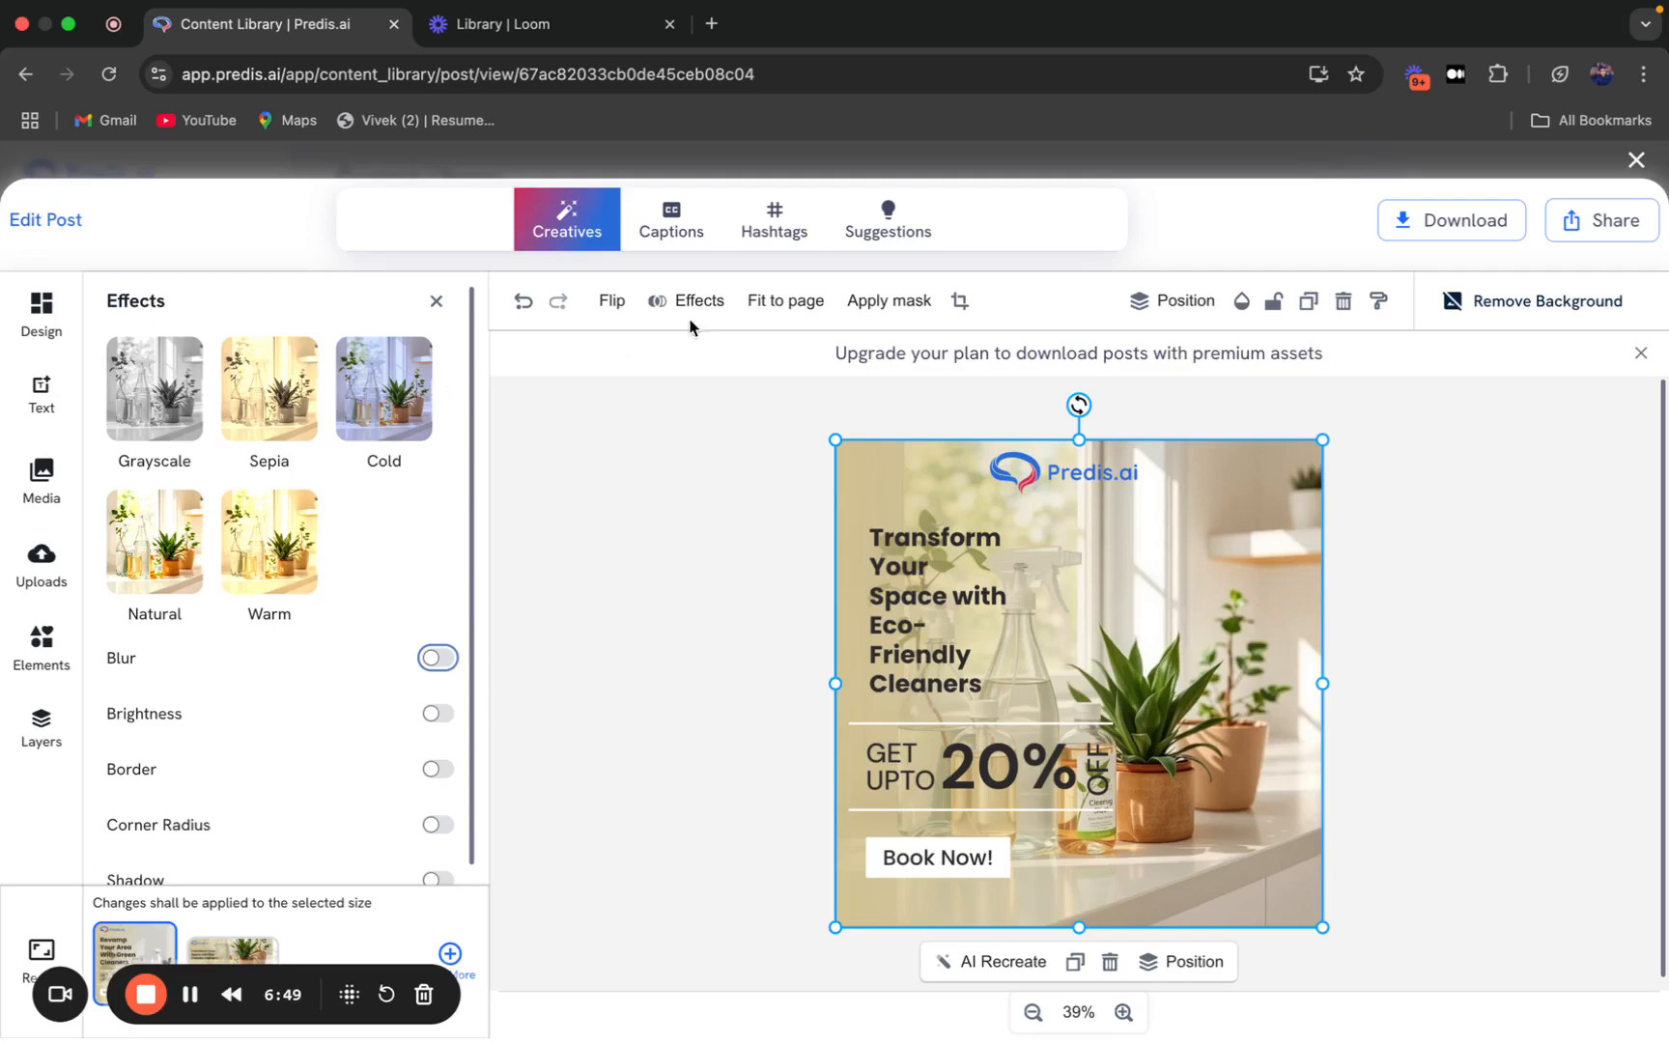
Try masking the background photo with the square, plus and arch shapes.
{"action": "left_click", "coordinate": [894, 302]}
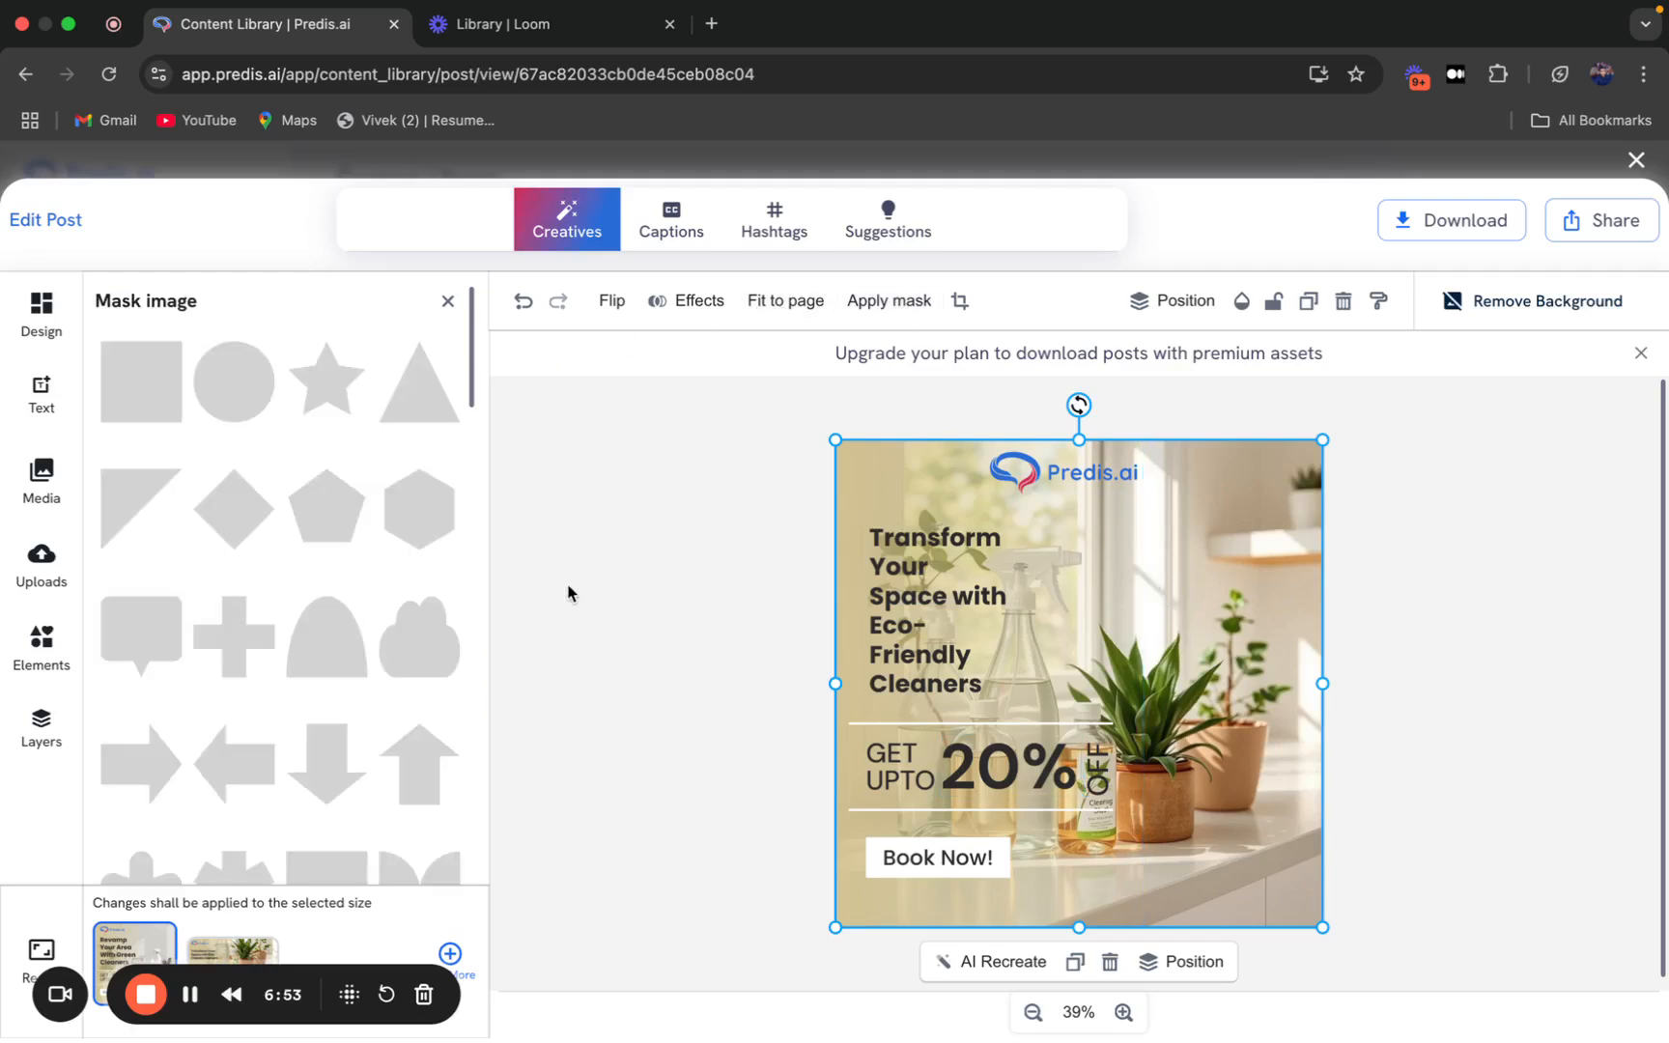
{"action": "left_click", "coordinate": [136, 385]}
{"action": "left_click_drag", "start_coordinate": [136, 386], "coordinate": [1119, 590]}
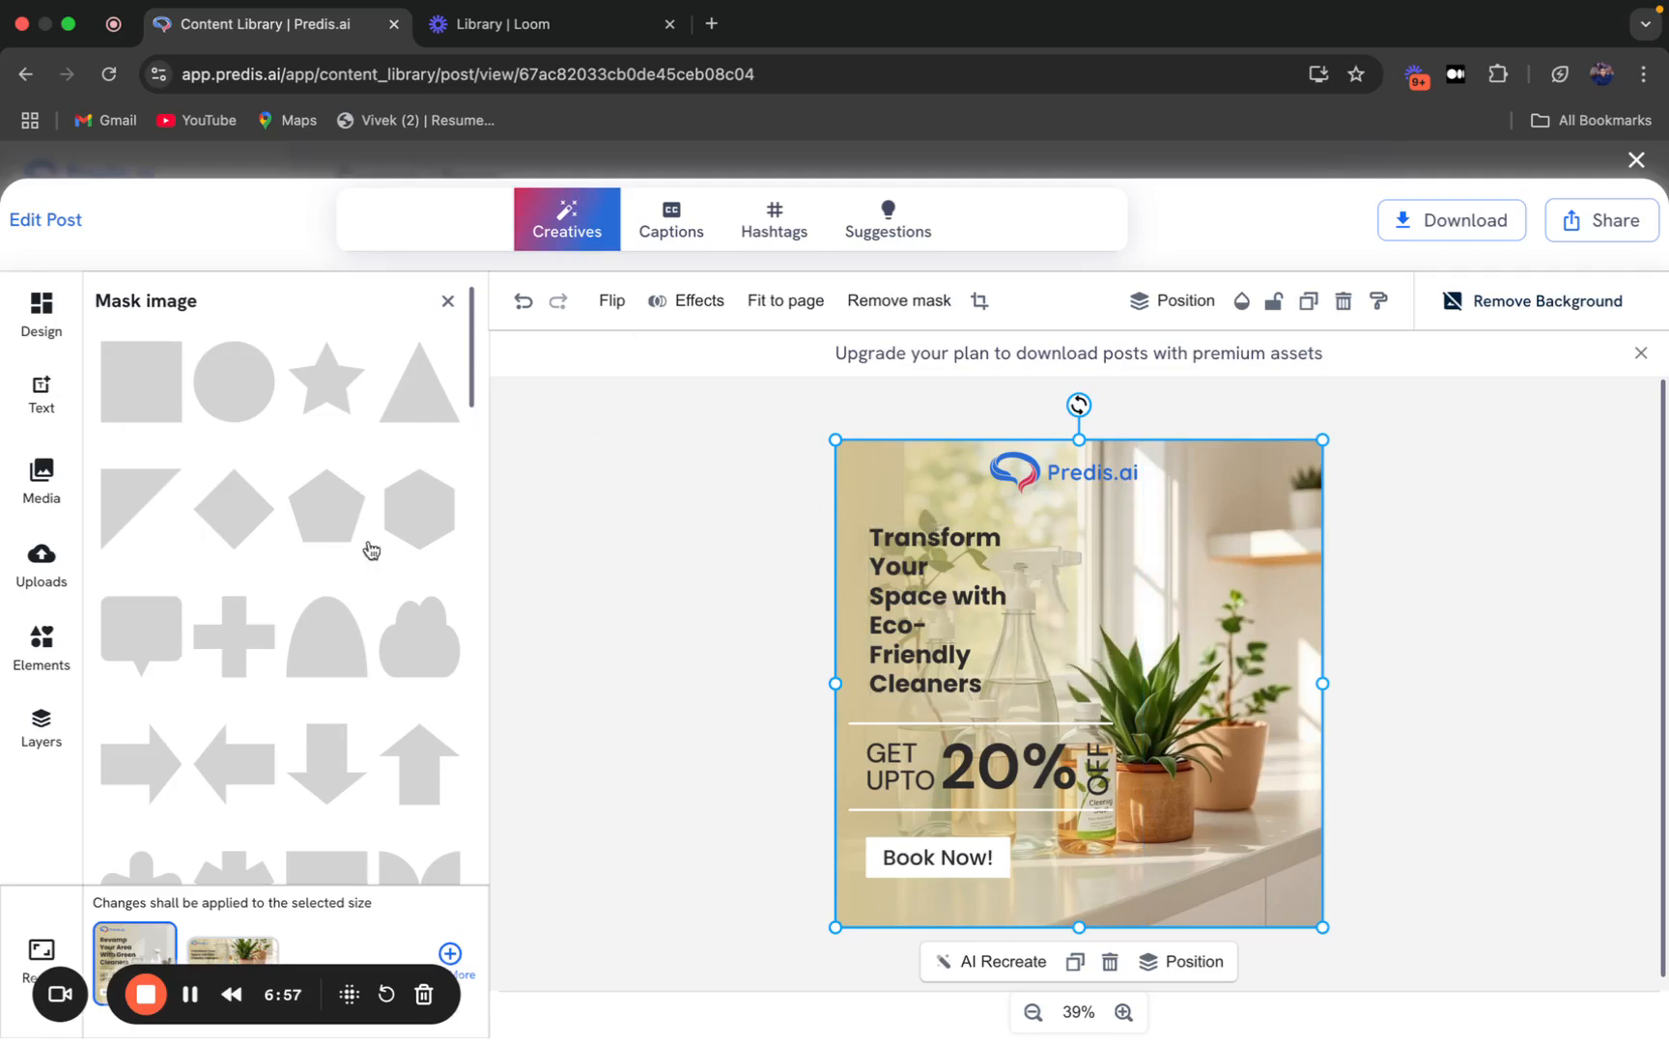
{"action": "scroll", "coordinate": [355, 618], "scroll_direction": "down", "scroll_amount": 3}
{"action": "left_click", "coordinate": [232, 509]}
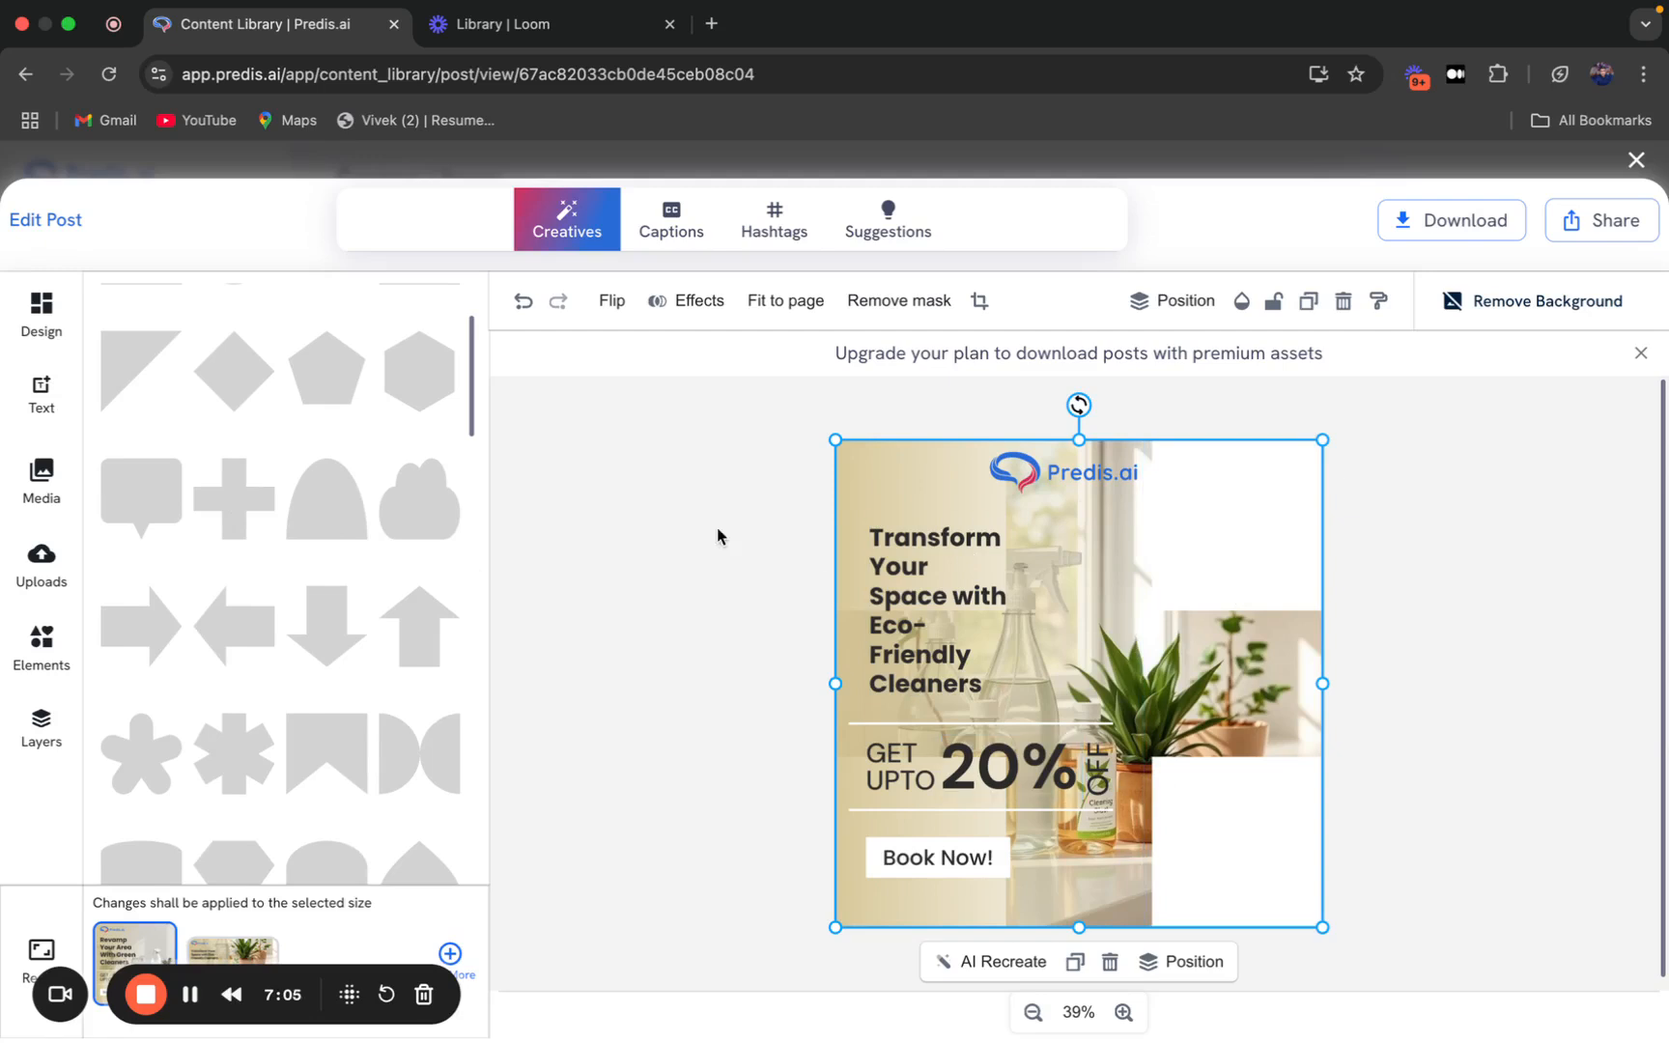
{"action": "left_click", "coordinate": [322, 504]}
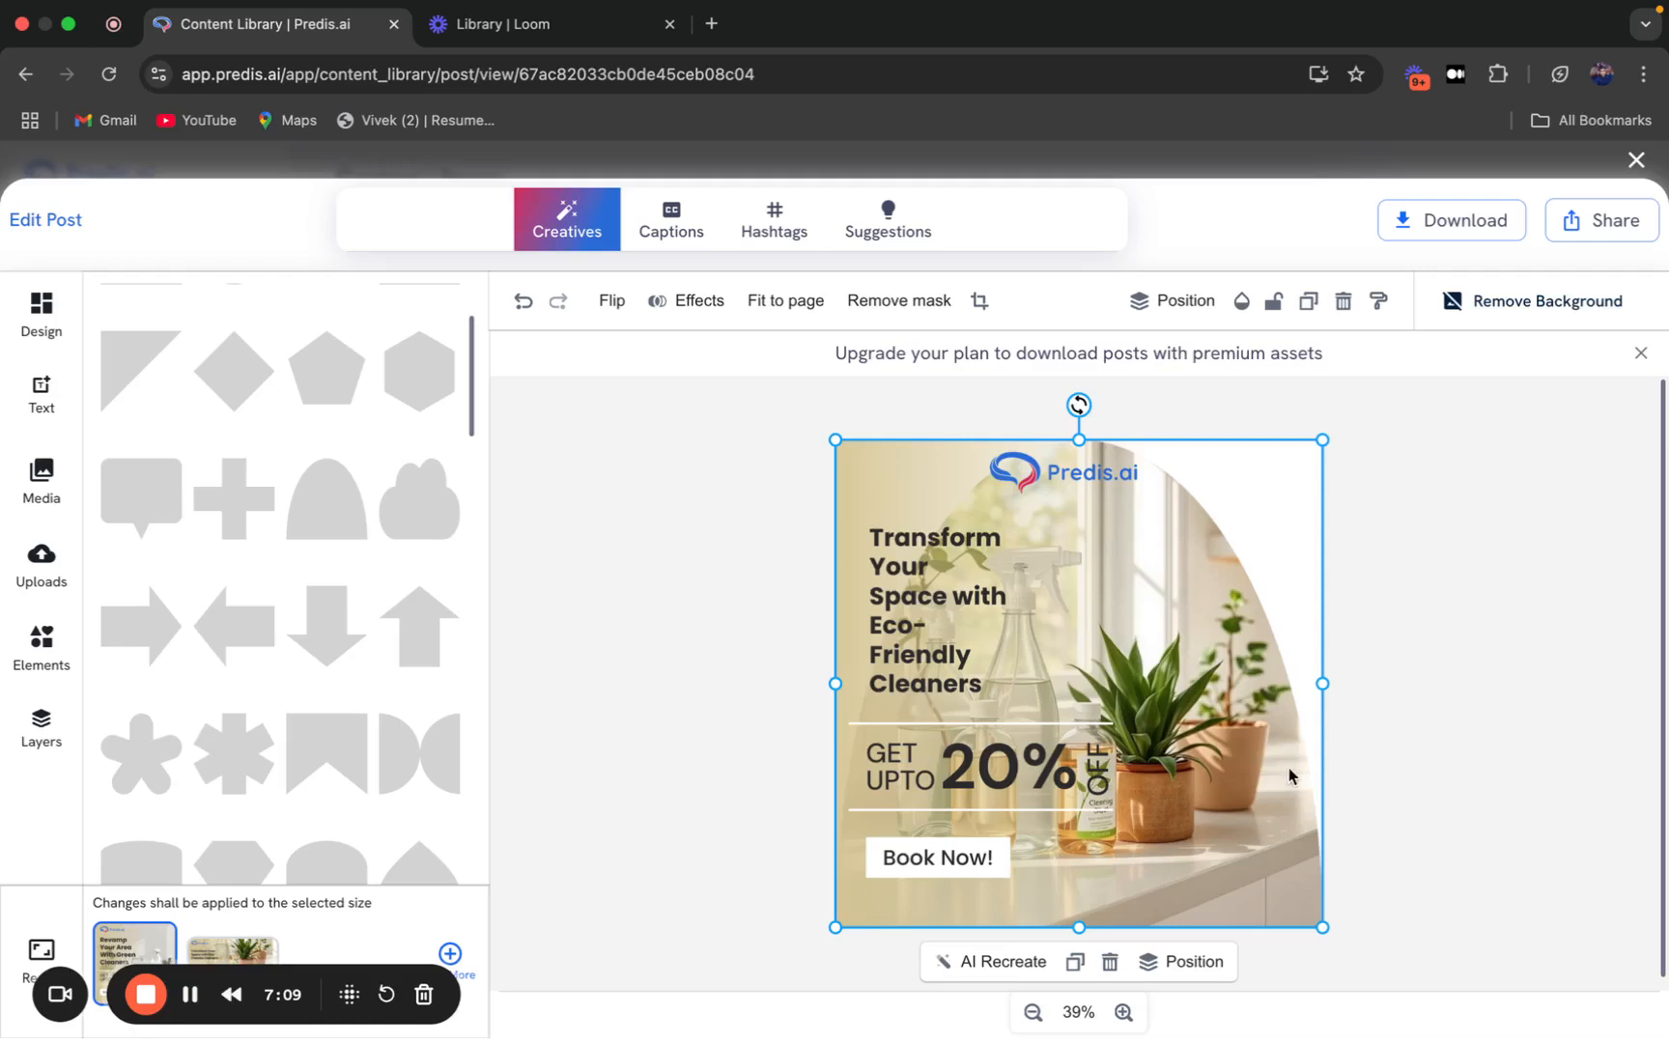
Browse further mask shapes and remove the mask from the background photo.
{"action": "scroll", "coordinate": [337, 632], "scroll_direction": "down", "scroll_amount": 3}
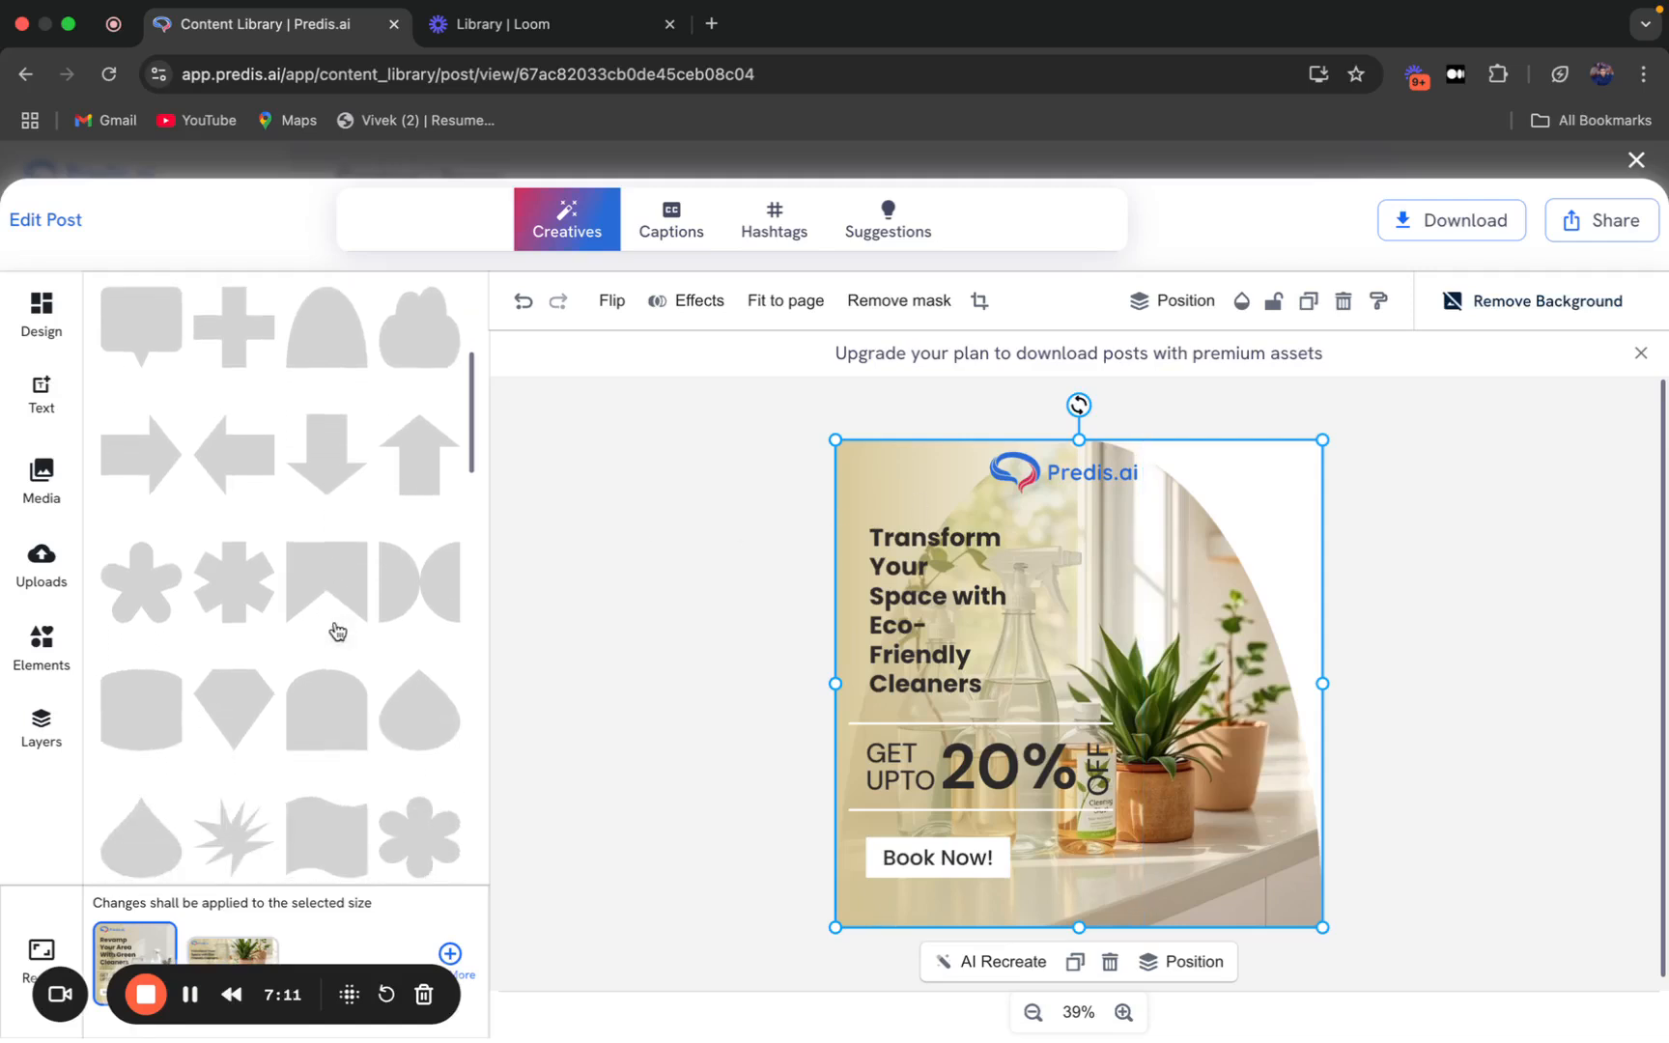
{"action": "left_click", "coordinate": [876, 302]}
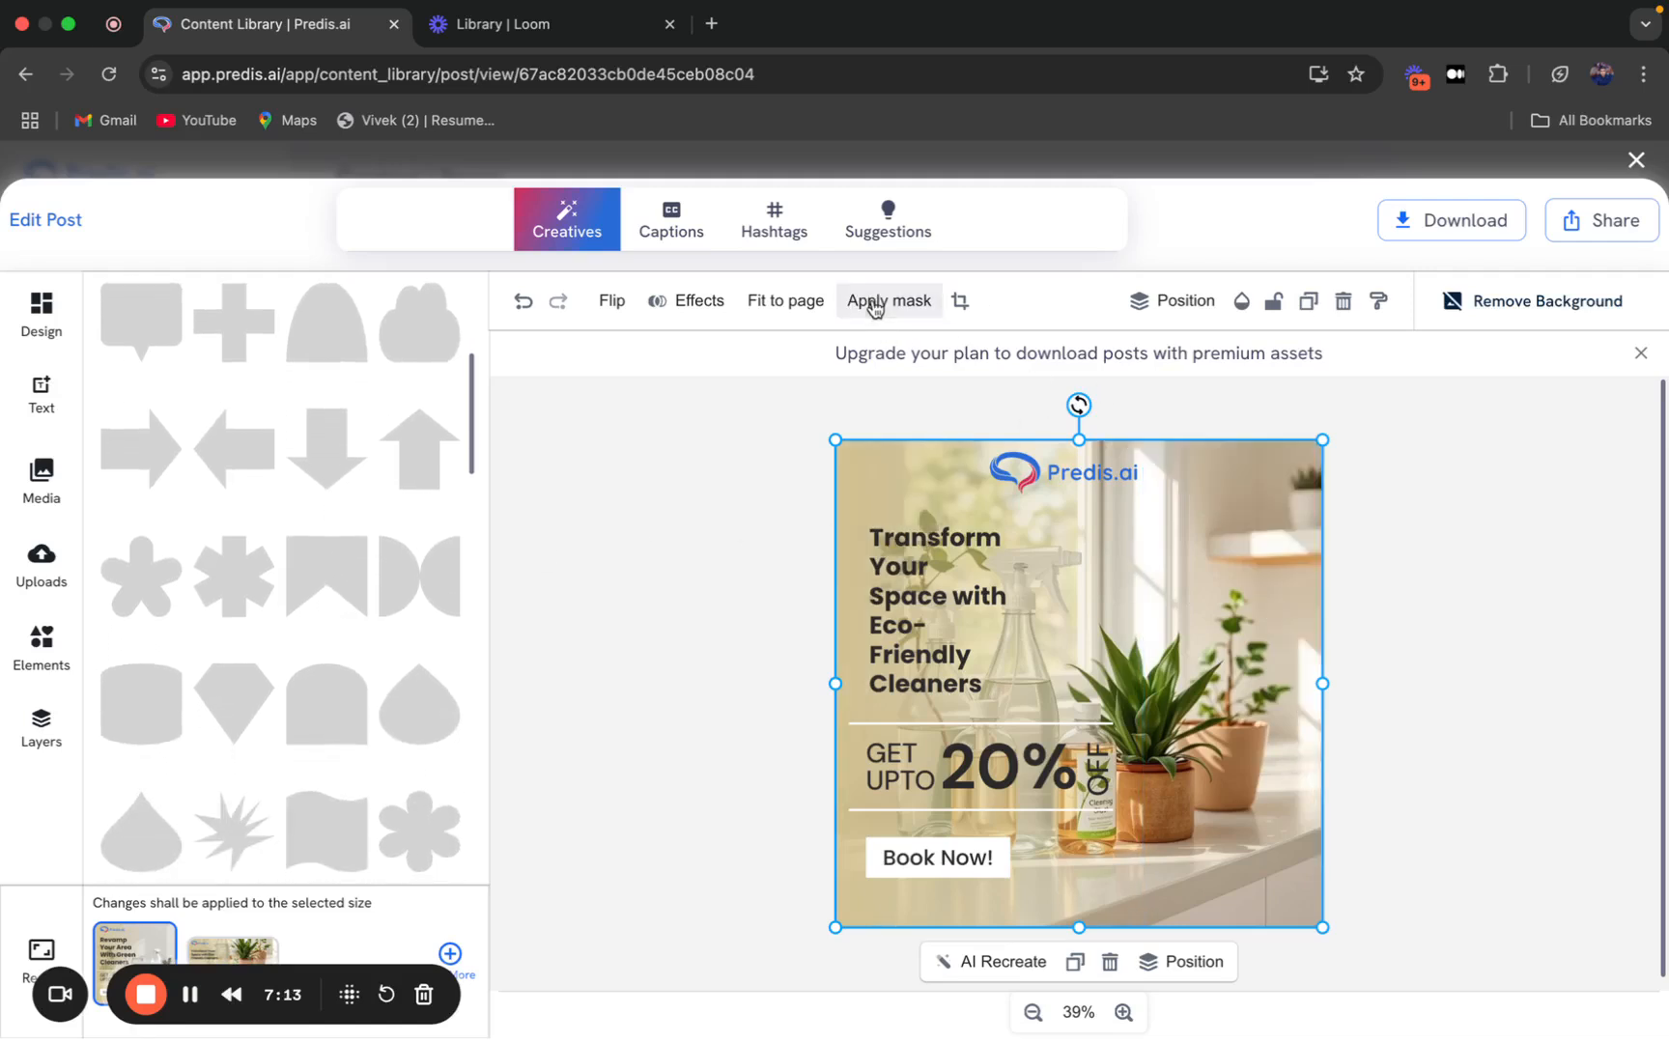
{"action": "scroll", "coordinate": [331, 656], "scroll_direction": "up", "scroll_amount": 3}
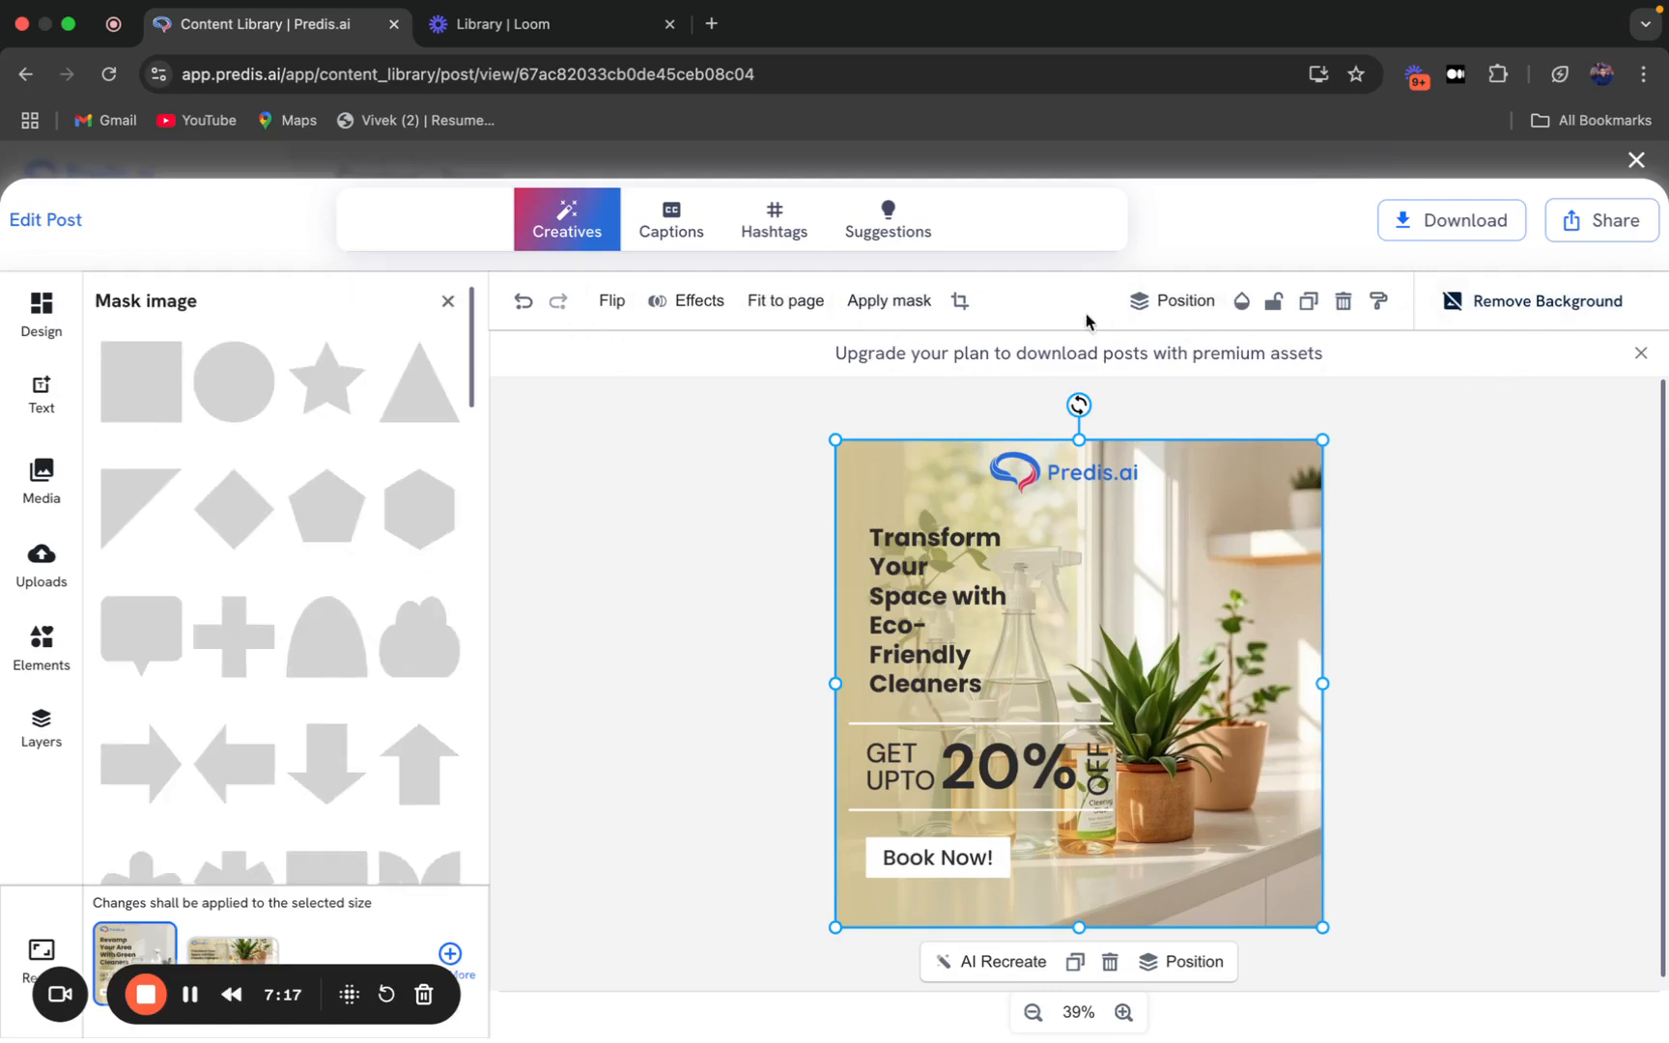
Return to the design templates, deselect the background photo and save the square post.
{"action": "left_click", "coordinate": [29, 330]}
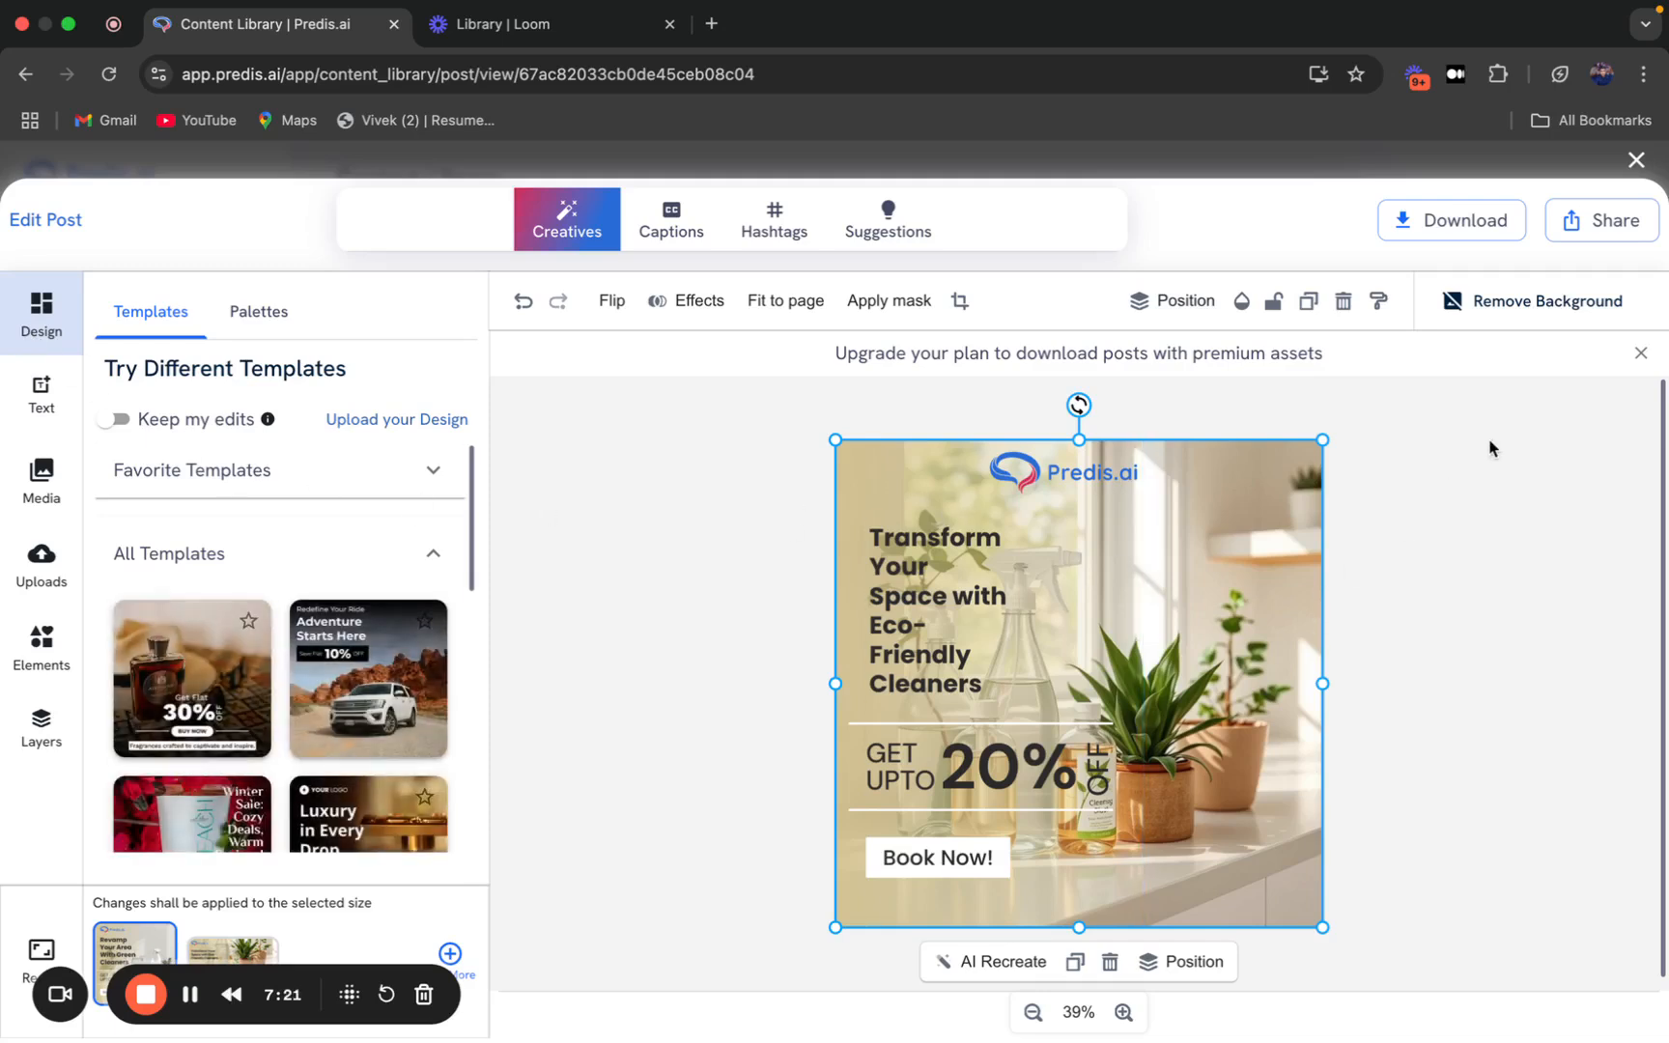
{"action": "left_click", "coordinate": [1495, 547]}
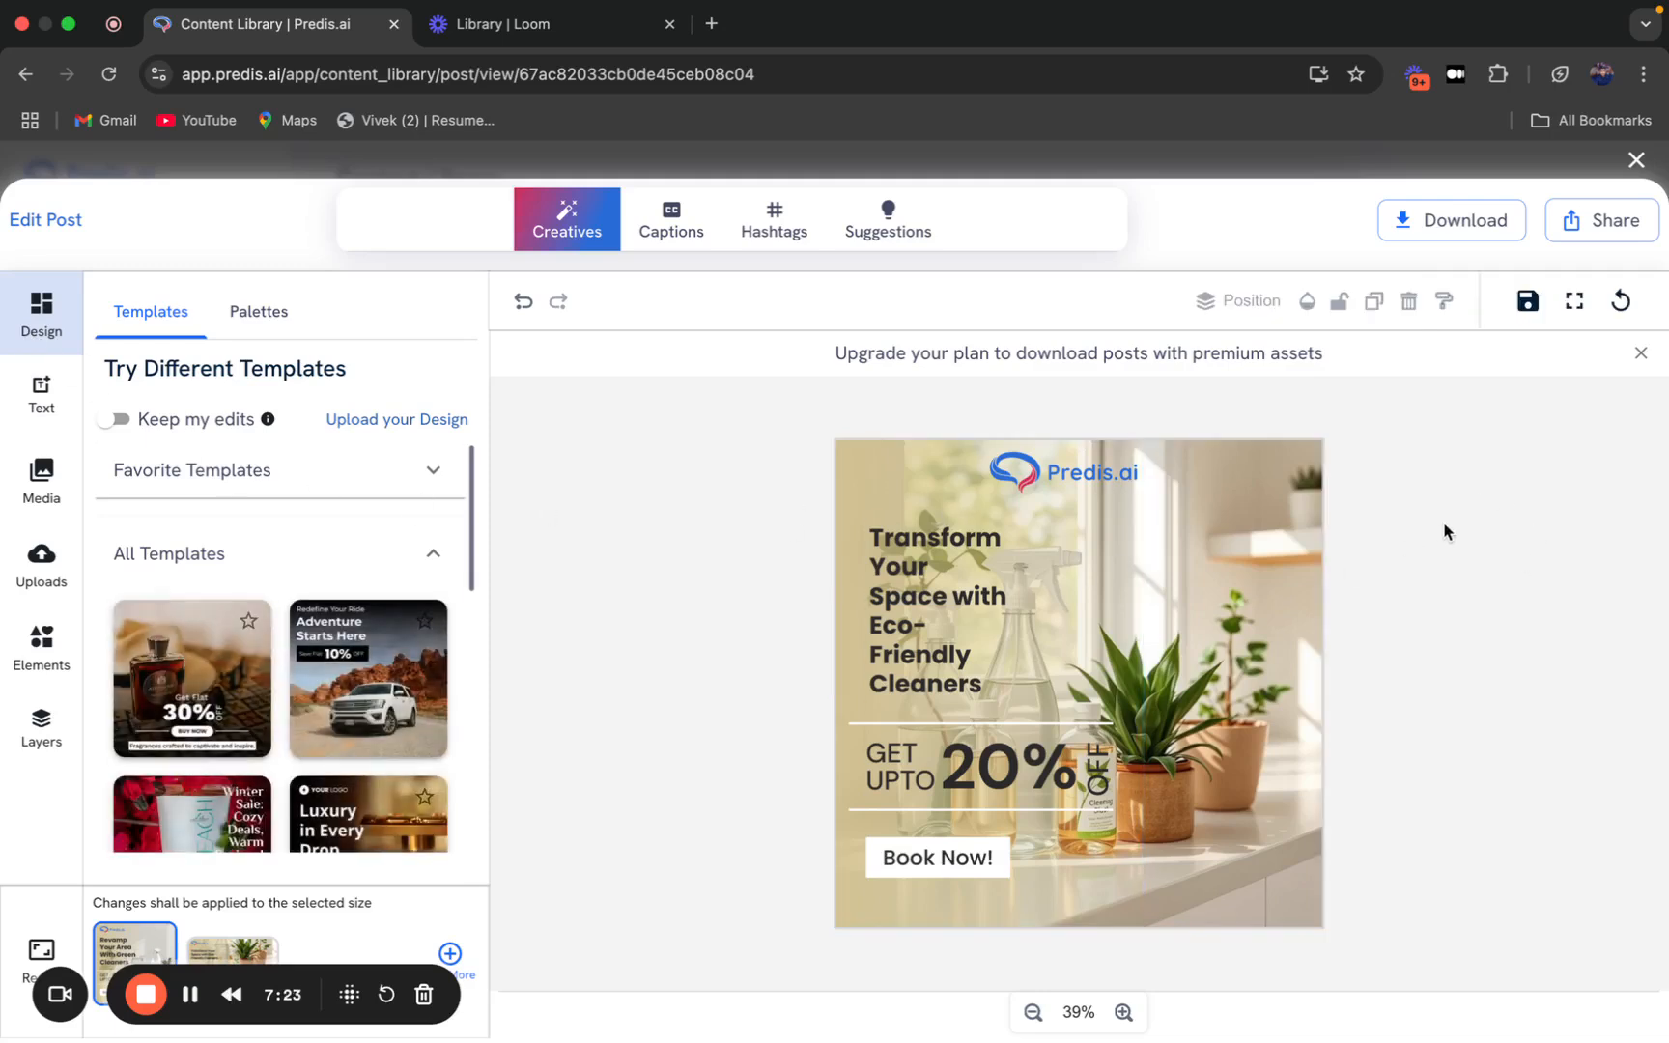
{"action": "scroll", "coordinate": [1524, 307], "scroll_direction": "up", "scroll_amount": 5}
{"action": "left_click", "coordinate": [1532, 307]}
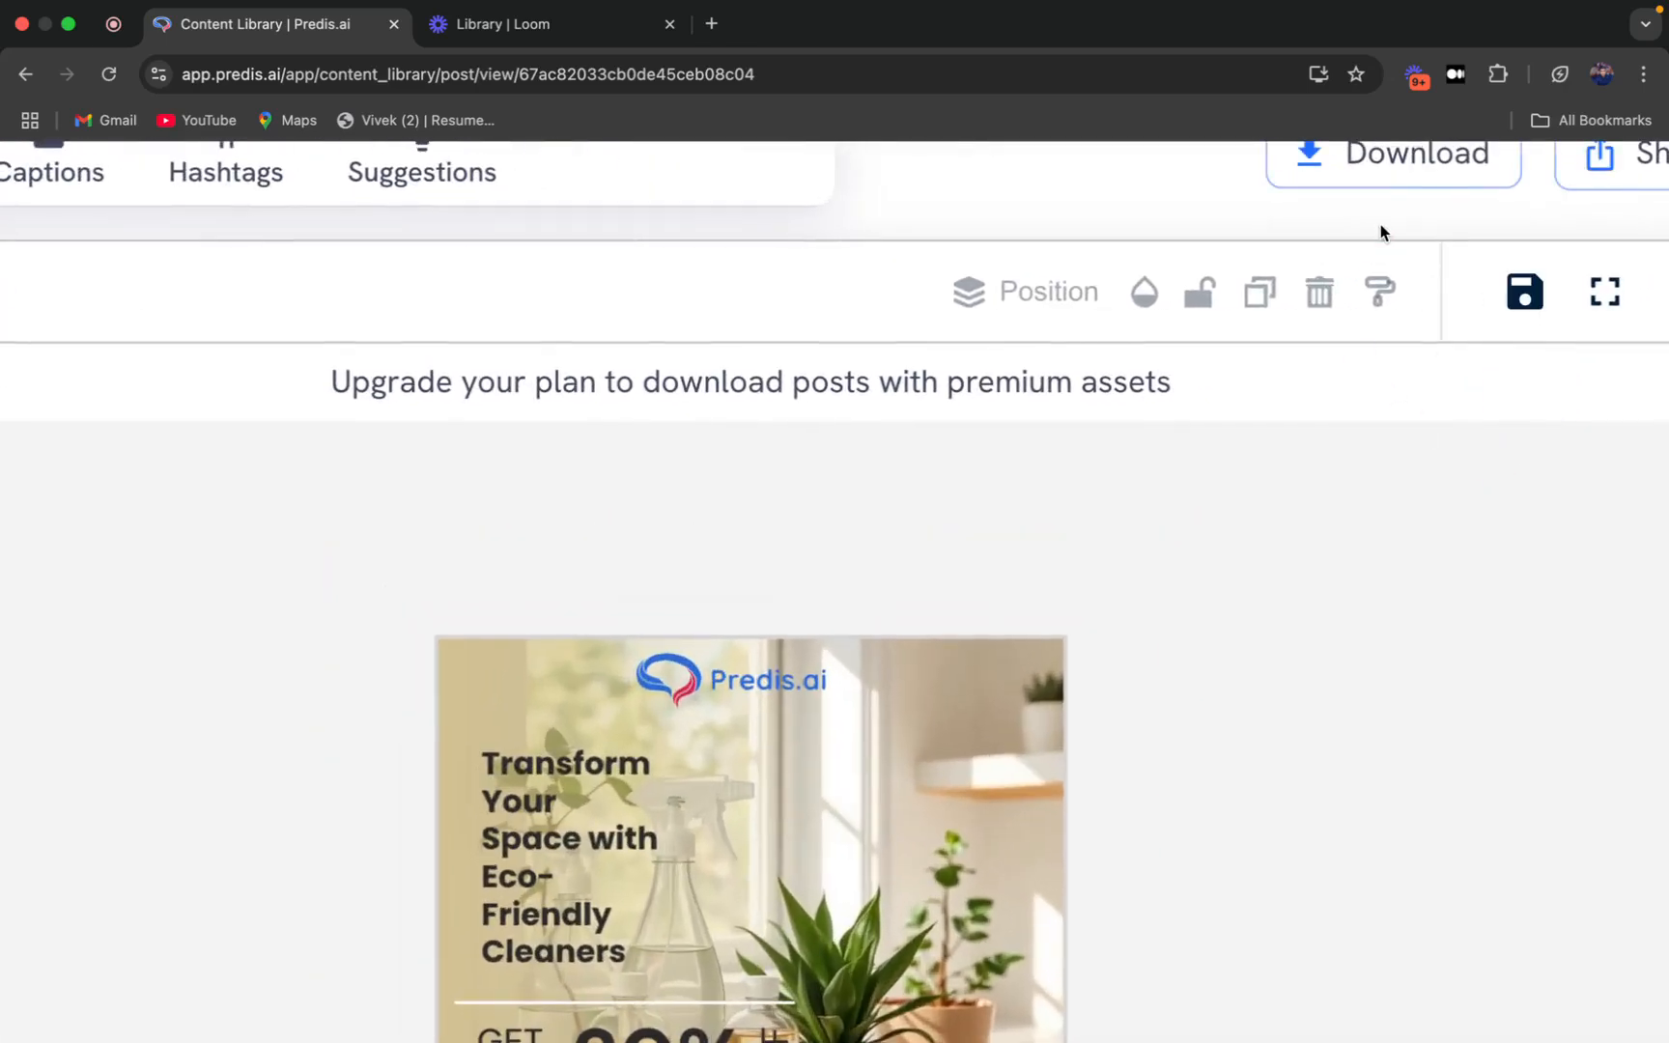
{"action": "scroll", "coordinate": [1382, 226], "scroll_direction": "down", "scroll_amount": 5}
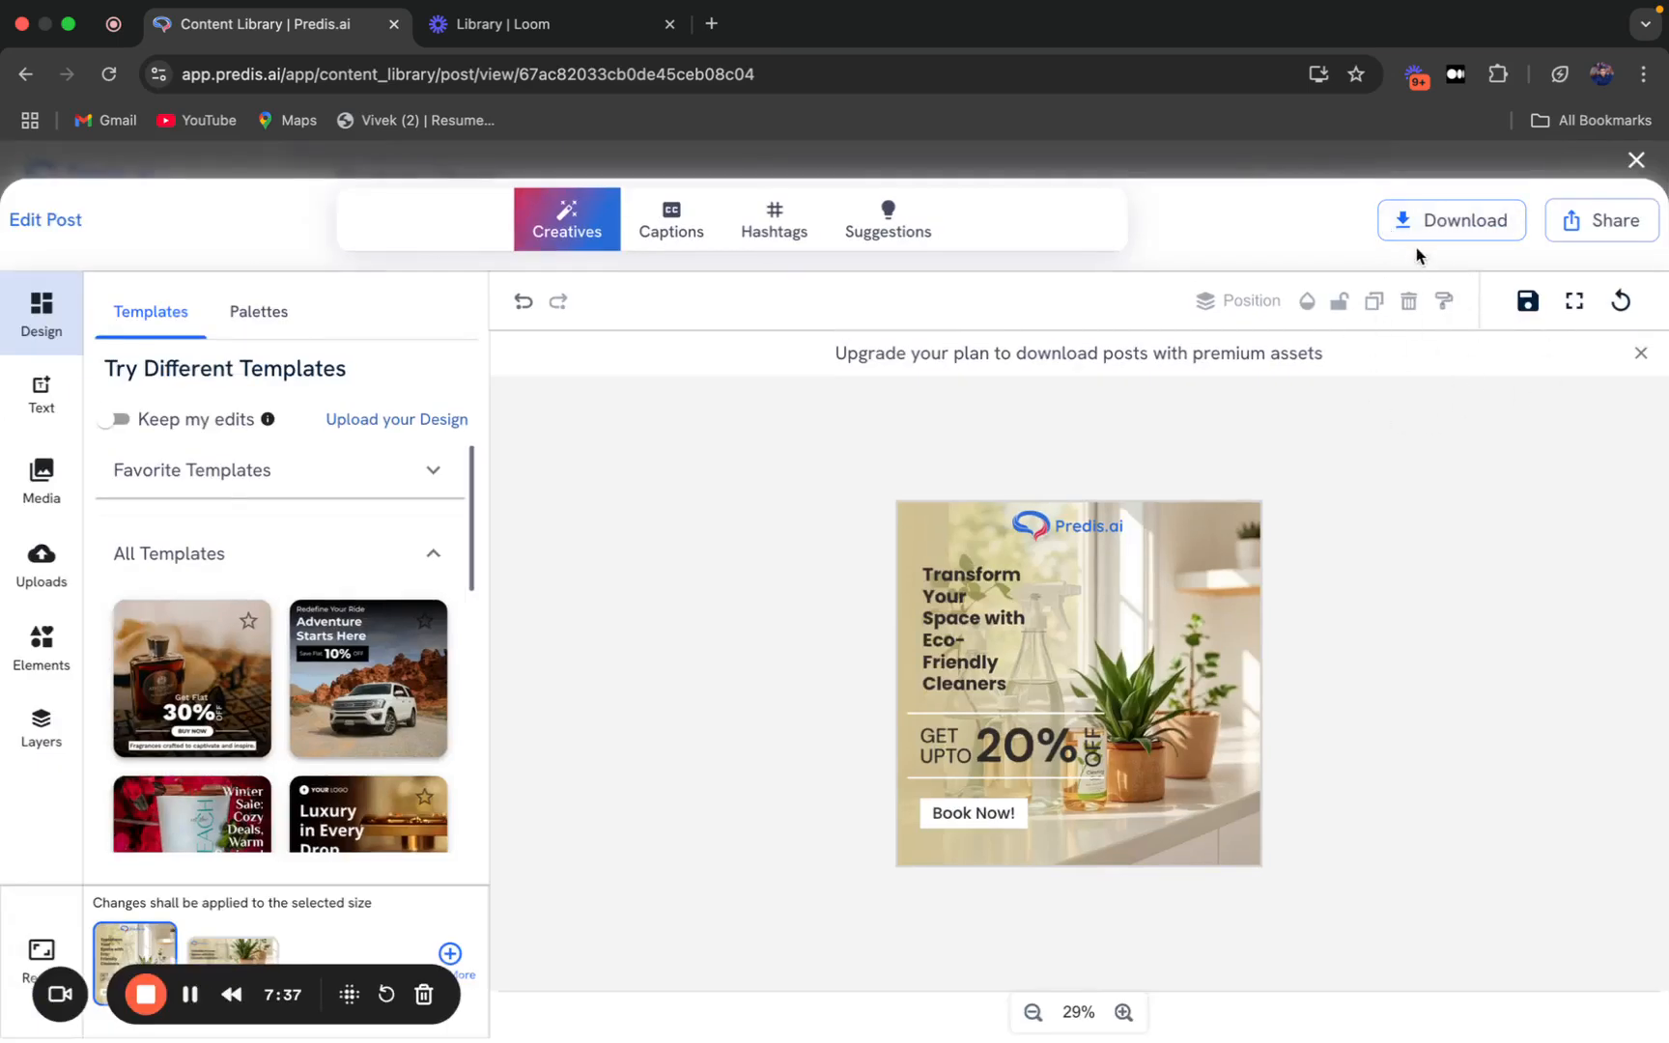